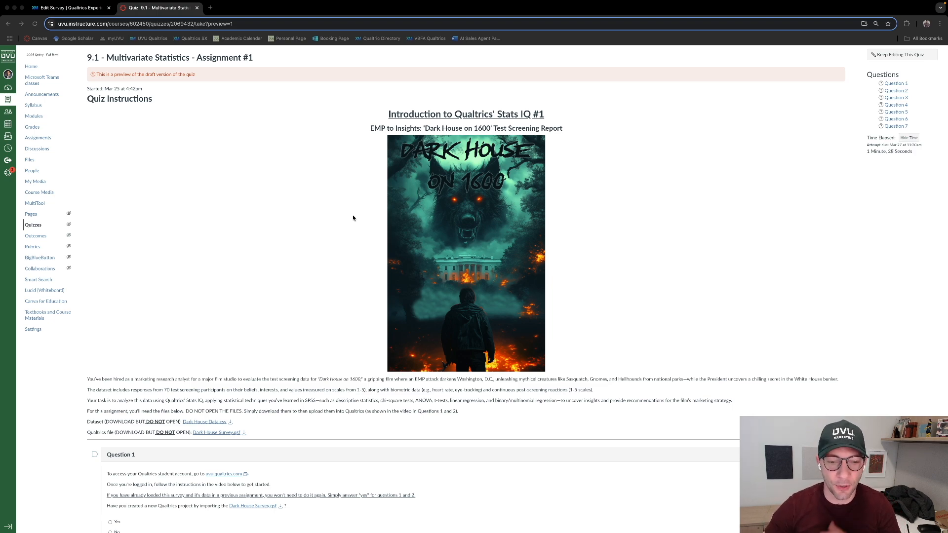
Step: Review the quiz's file instructions, and start a from-scratch Survey project in UVU Qualtrics in a new browser tab
scroll(352, 218, "down", 5)
scroll(352, 218, "down", 4)
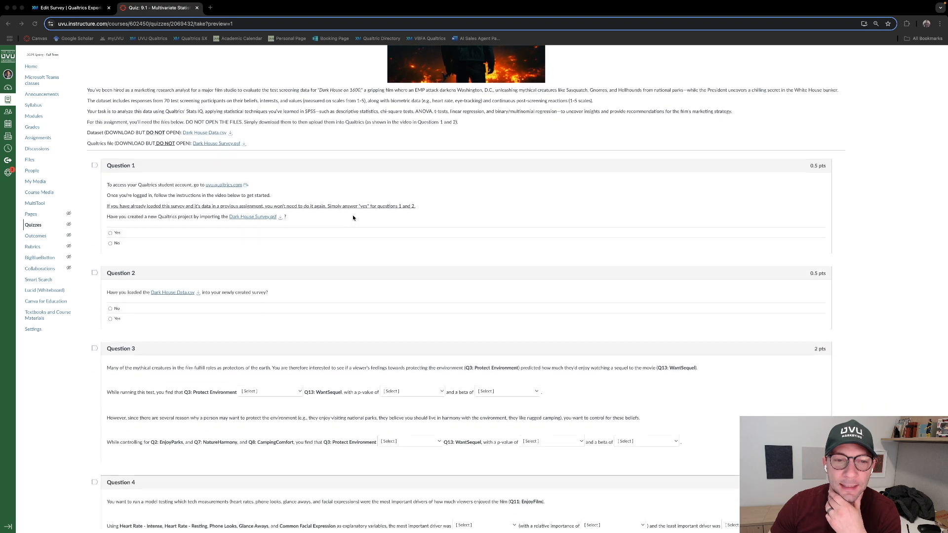
scroll(352, 217, "down", 1)
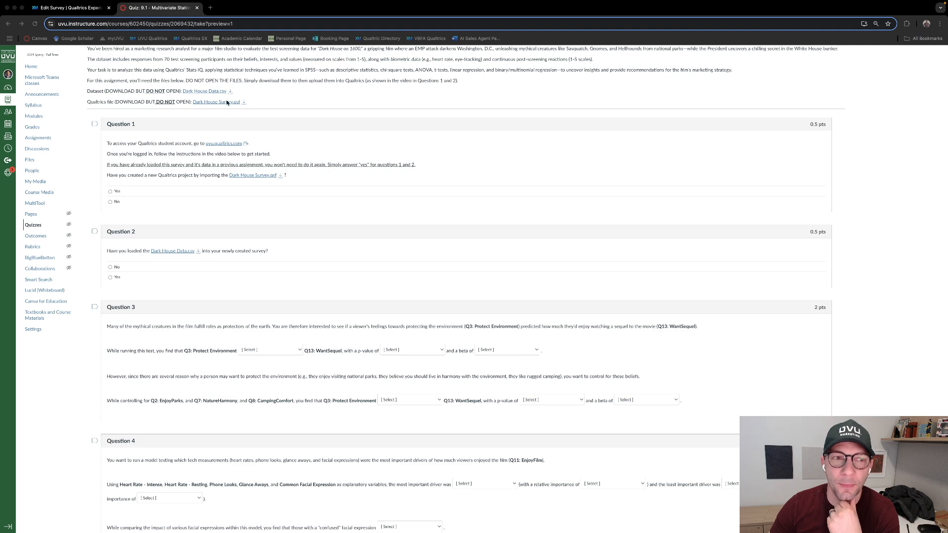
left_click(210, 7)
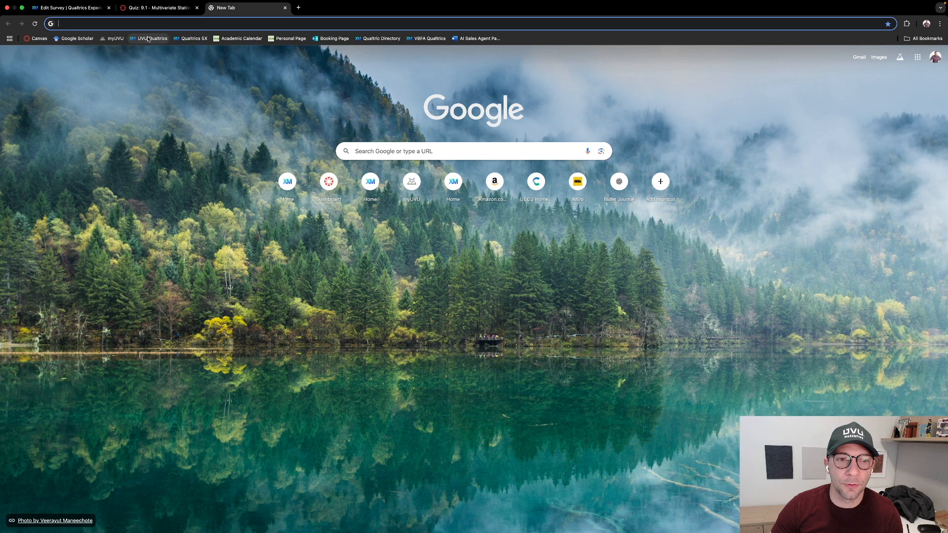
left_click(148, 38)
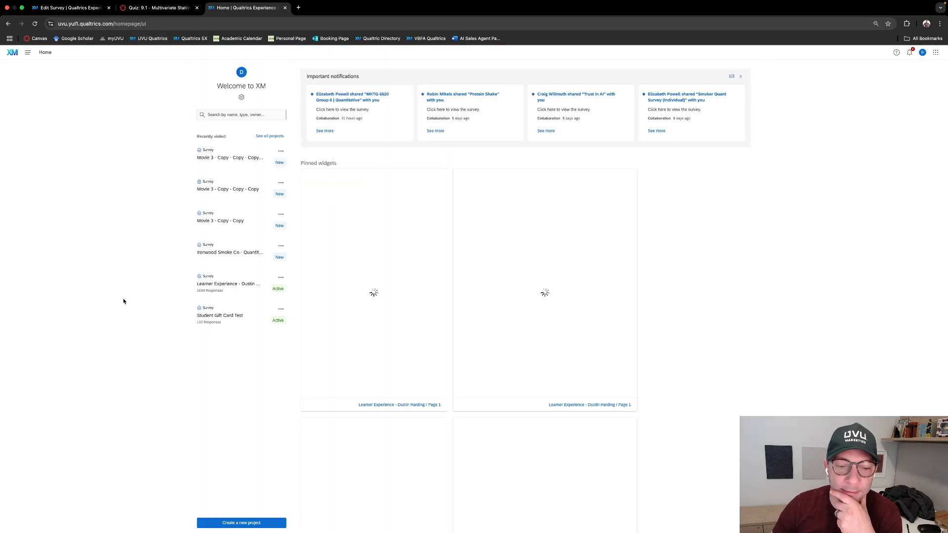
left_click(250, 524)
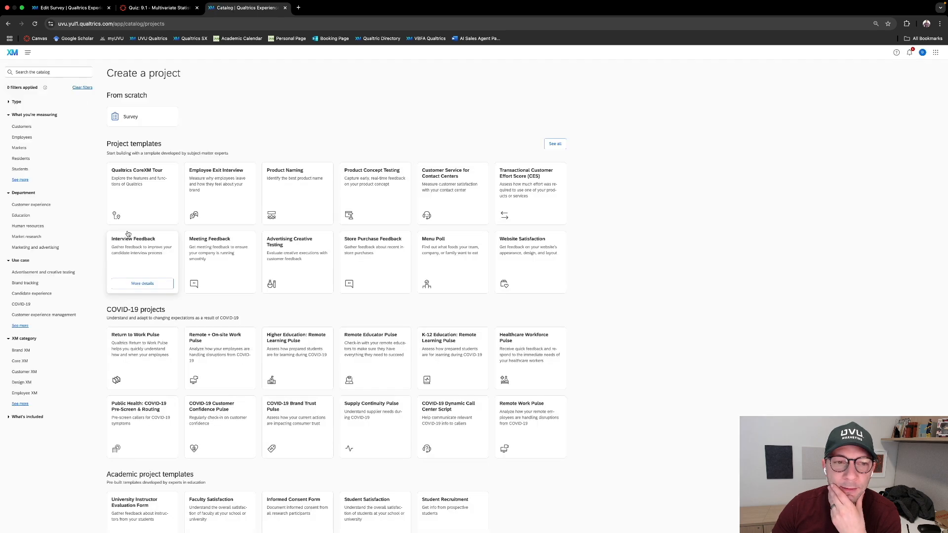
left_click(138, 116)
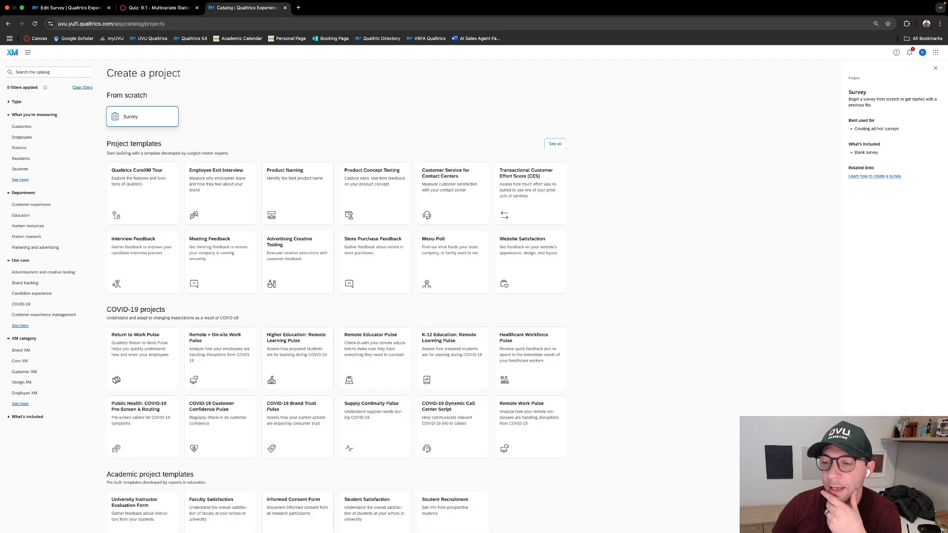
left_click(894, 522)
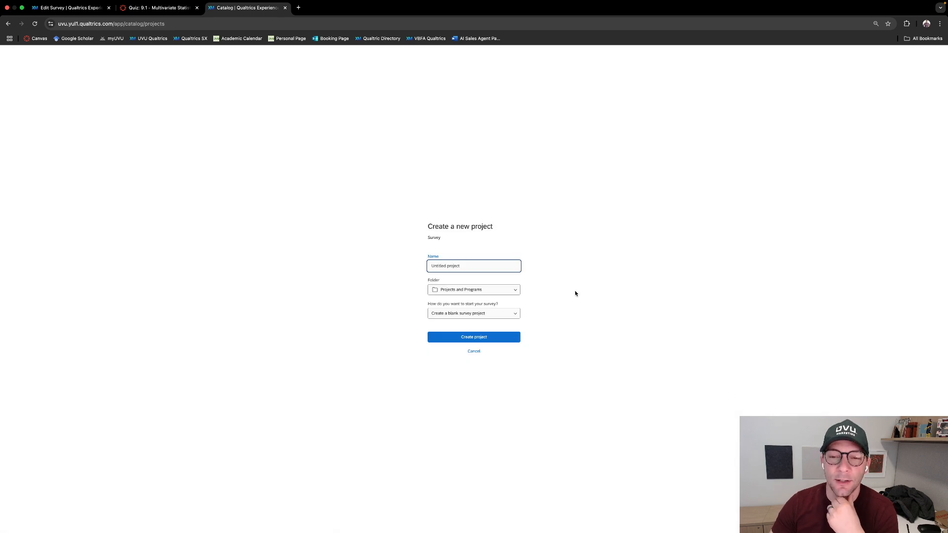
Step: Name the new project diuhefqbijfewbh and set the survey to start from an imported QSF file
left_click(447, 269)
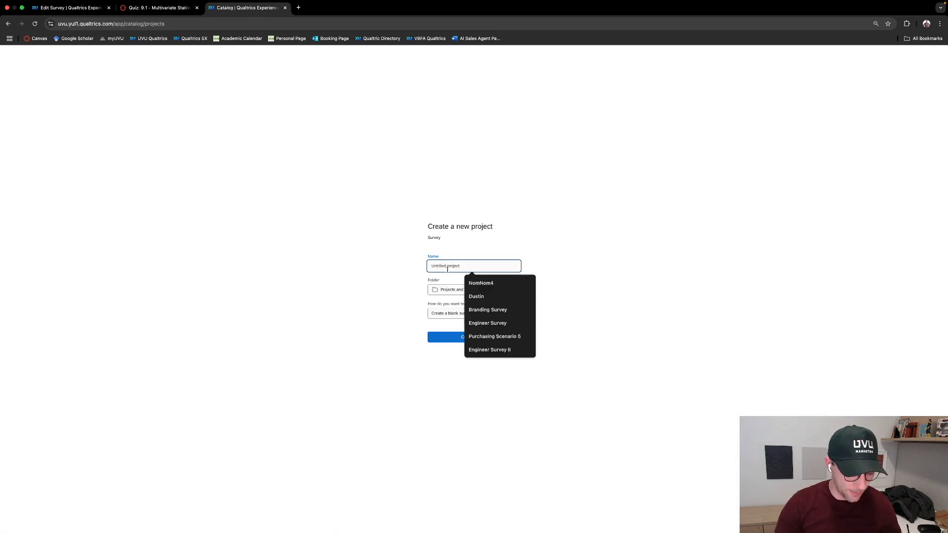
type("diuhefgbljfewbh")
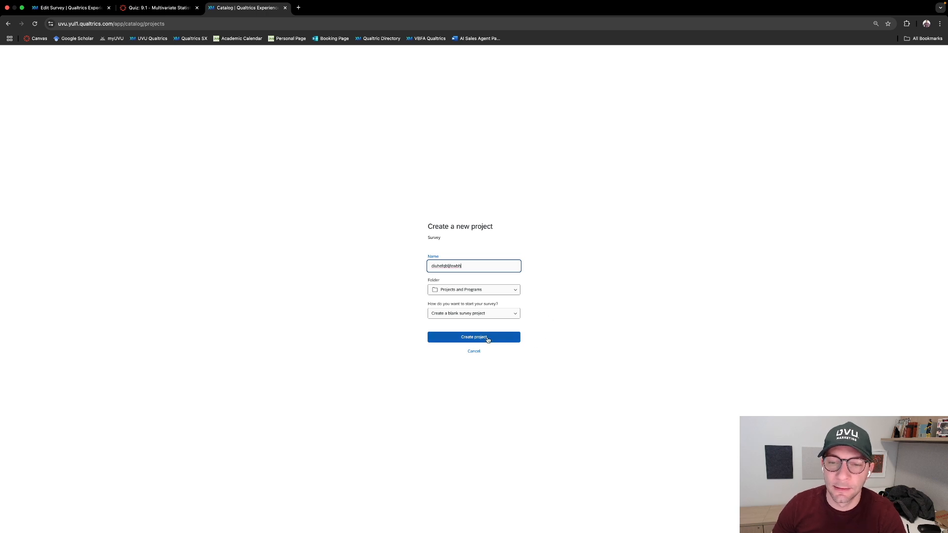
left_click(482, 314)
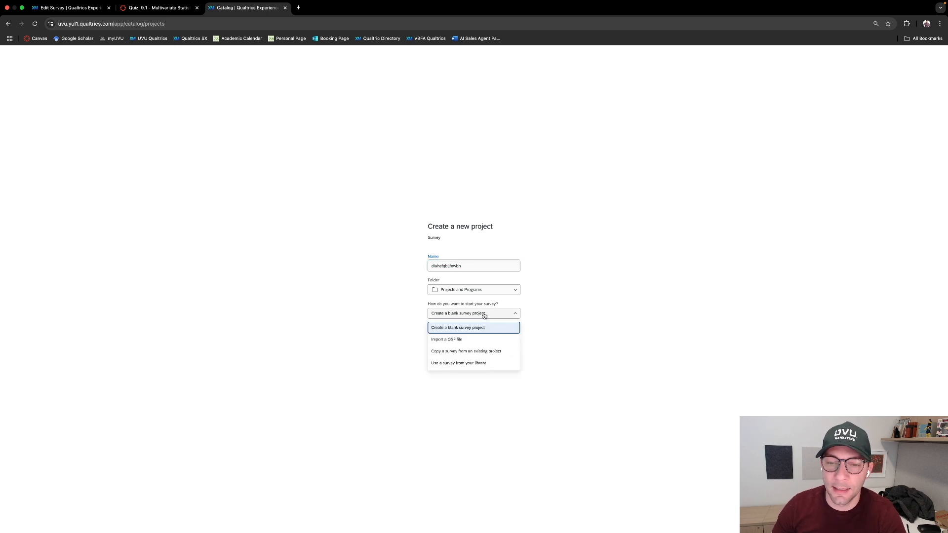
left_click(459, 340)
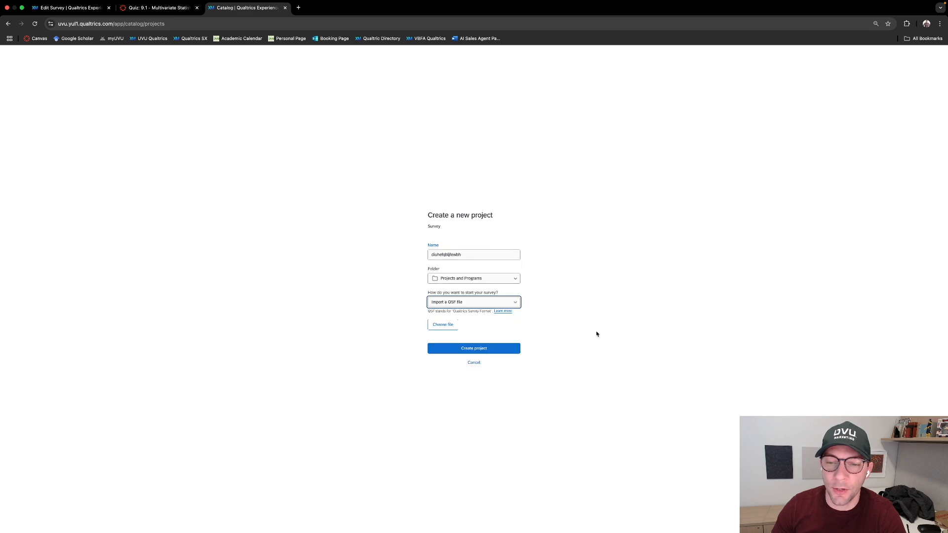
left_click(444, 325)
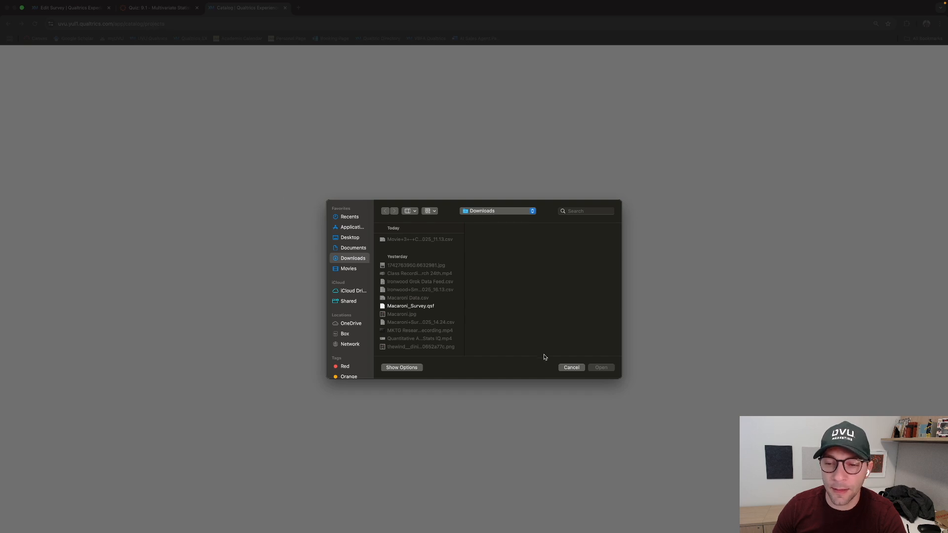
left_click(569, 368)
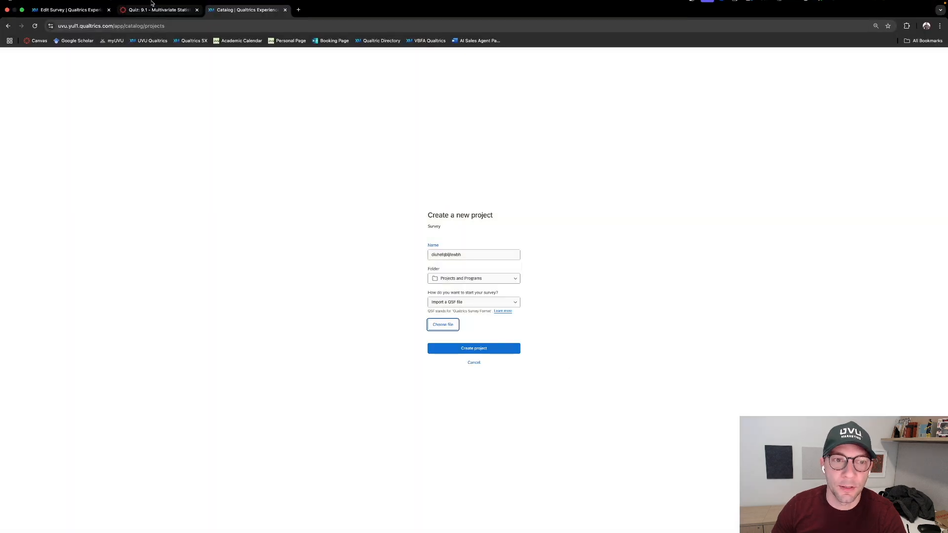
left_click(157, 17)
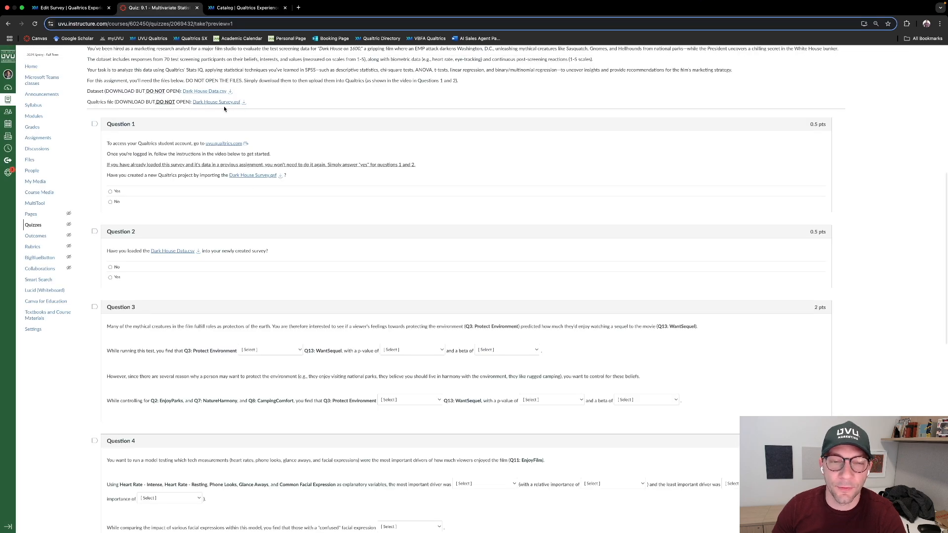
left_click(244, 8)
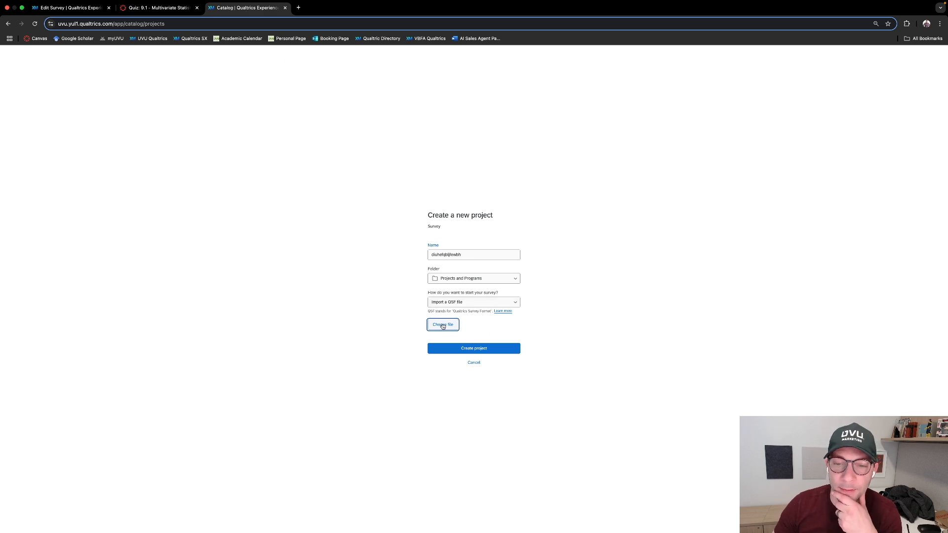
Step: Choose Dark House Survey.qsf from the Downloads folder as the survey file and create the project
left_click(442, 326)
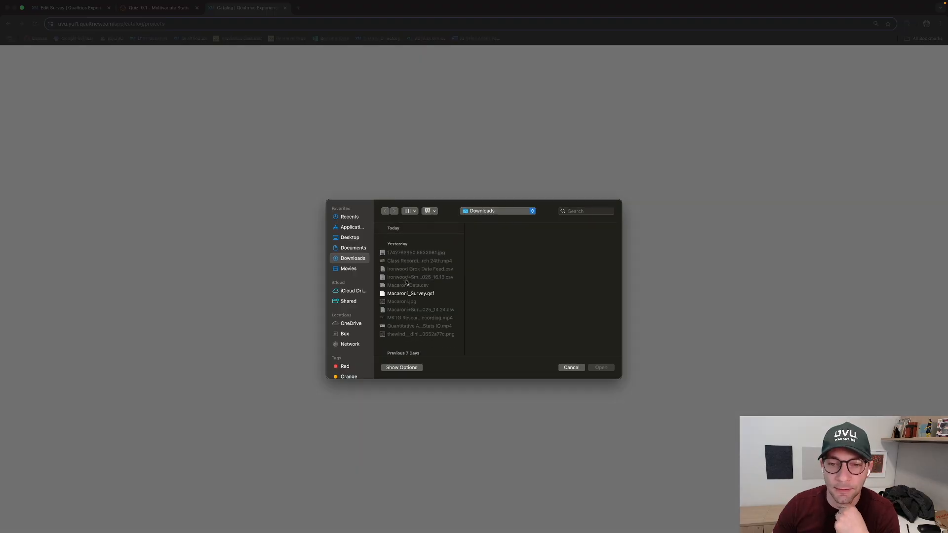
scroll(406, 281, "down", 5)
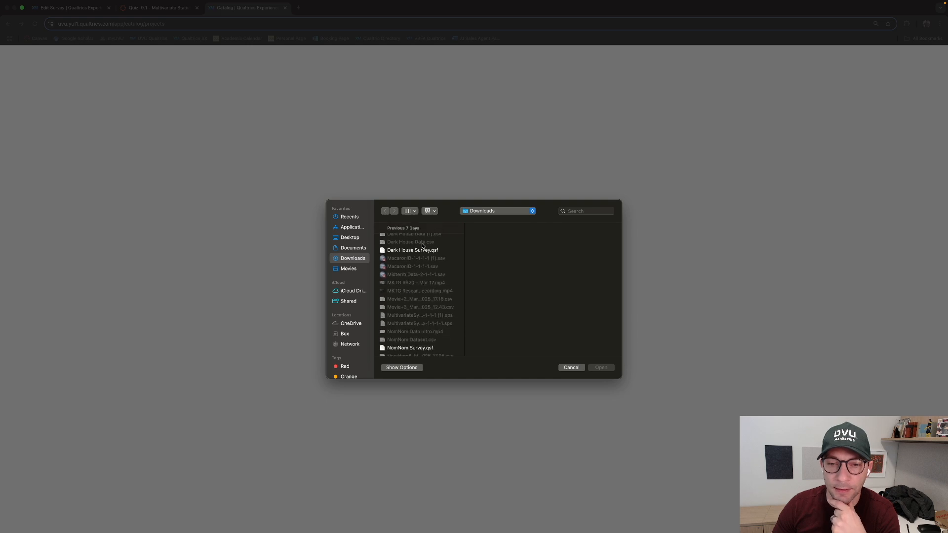
left_click(413, 250)
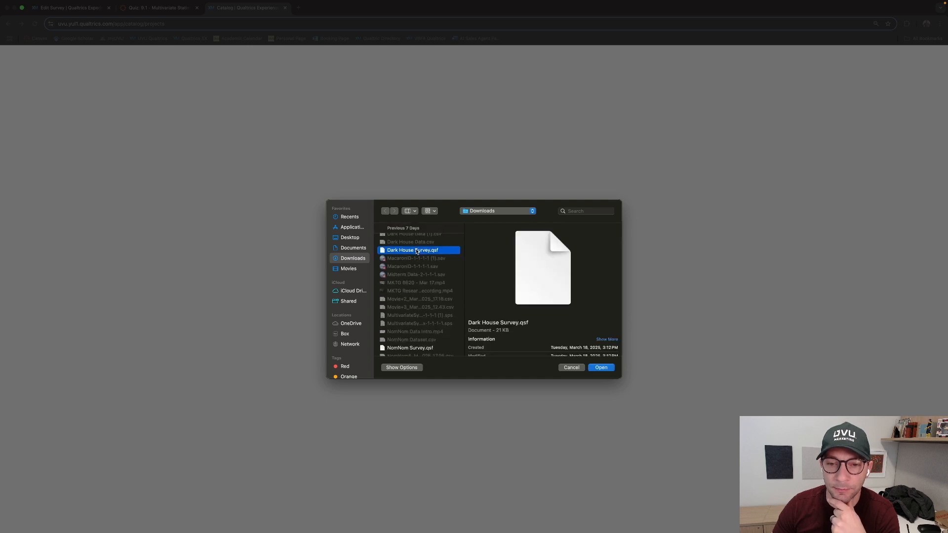
left_click(612, 367)
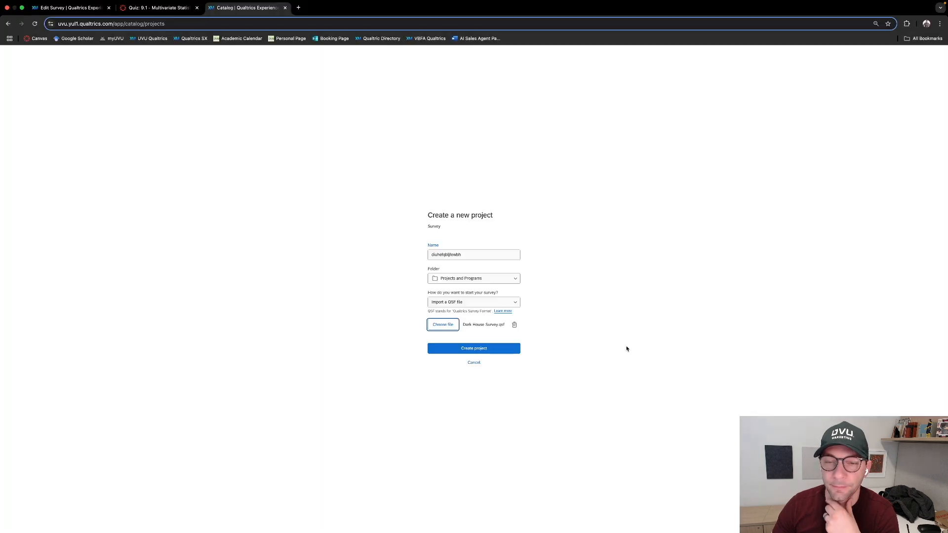
left_click(494, 350)
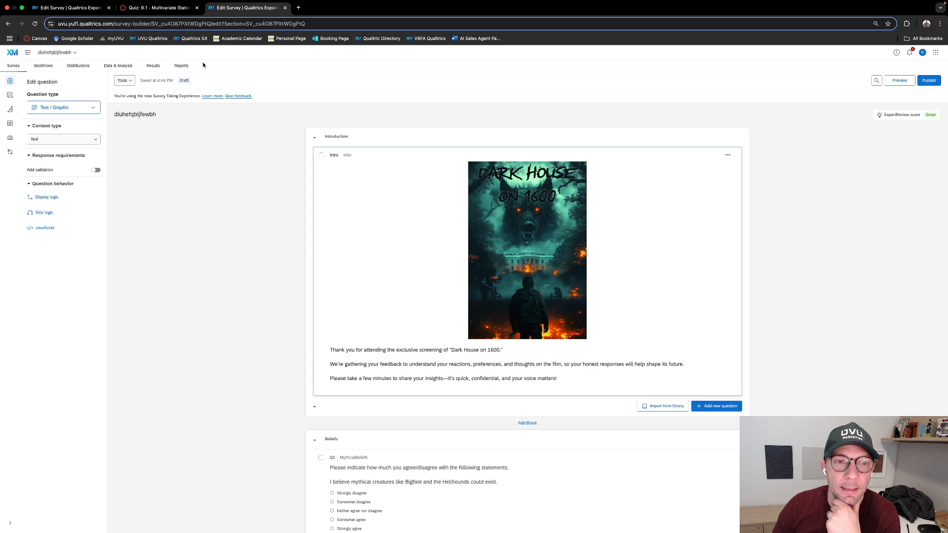
Step: Upload Movie+3+-+Copy+-+Copy_March+25,+2025_11.13.csv from Downloads as response data for the new survey project
left_click(151, 8)
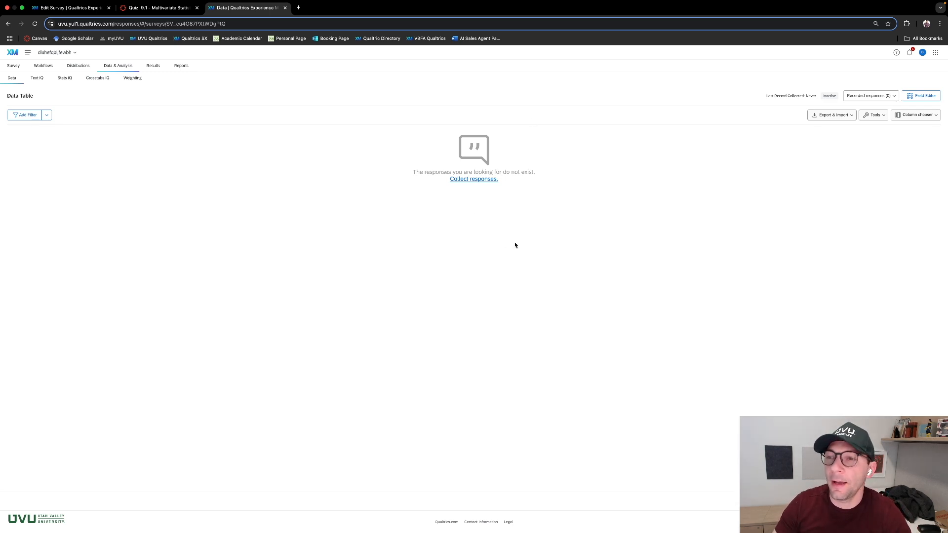
left_click(824, 115)
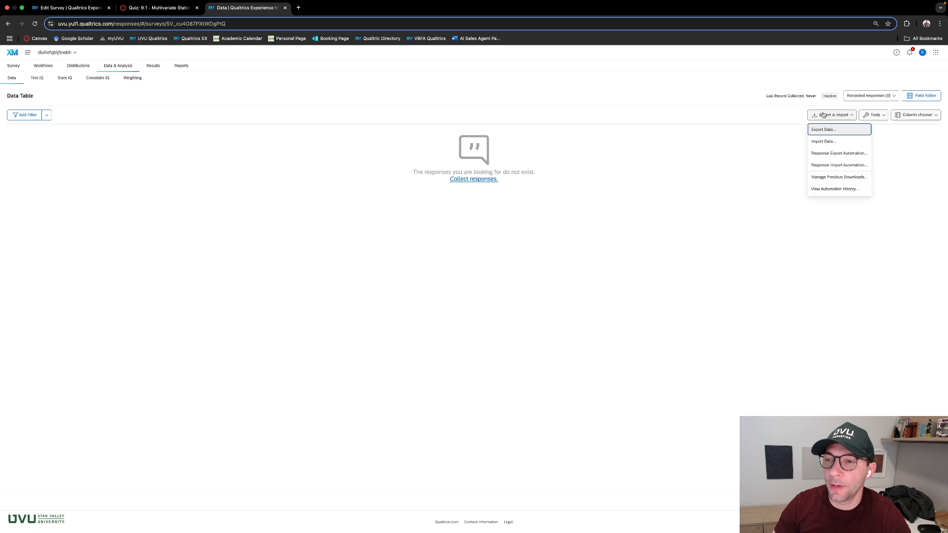
left_click(828, 143)
left_click(394, 297)
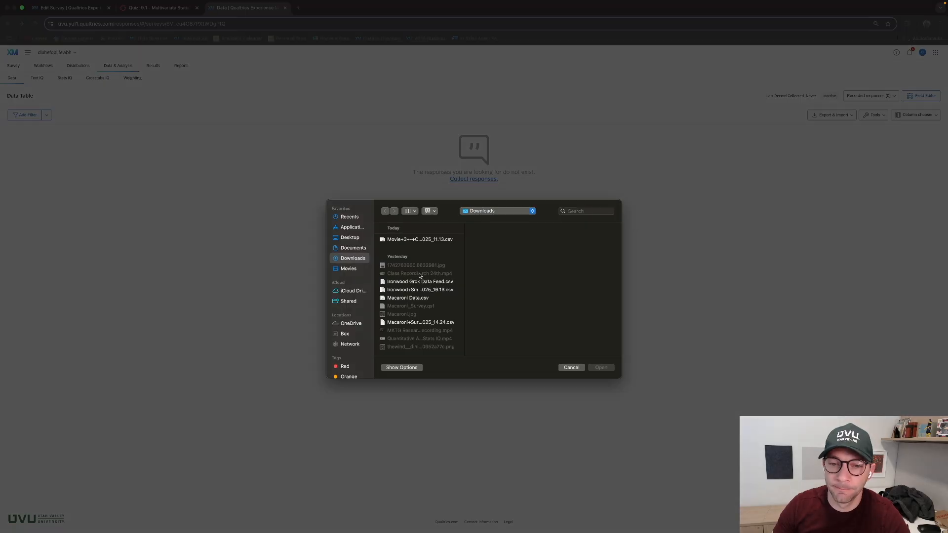
scroll(419, 277, "down", 1)
scroll(419, 277, "up", 1)
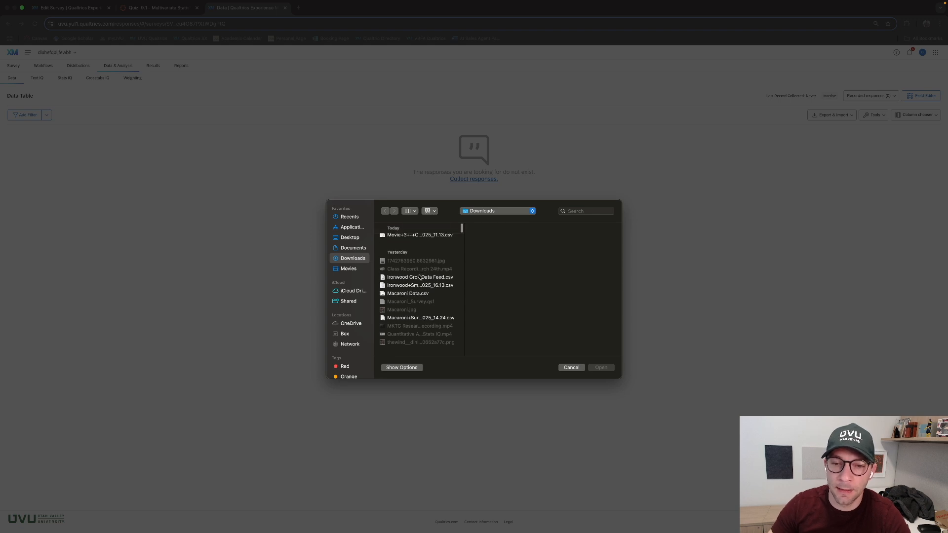
left_click(420, 239)
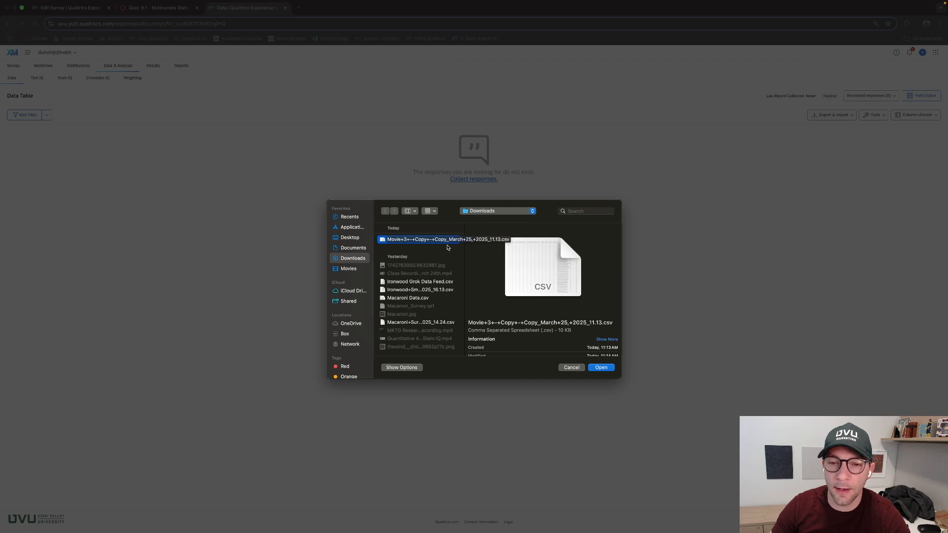
left_click(606, 369)
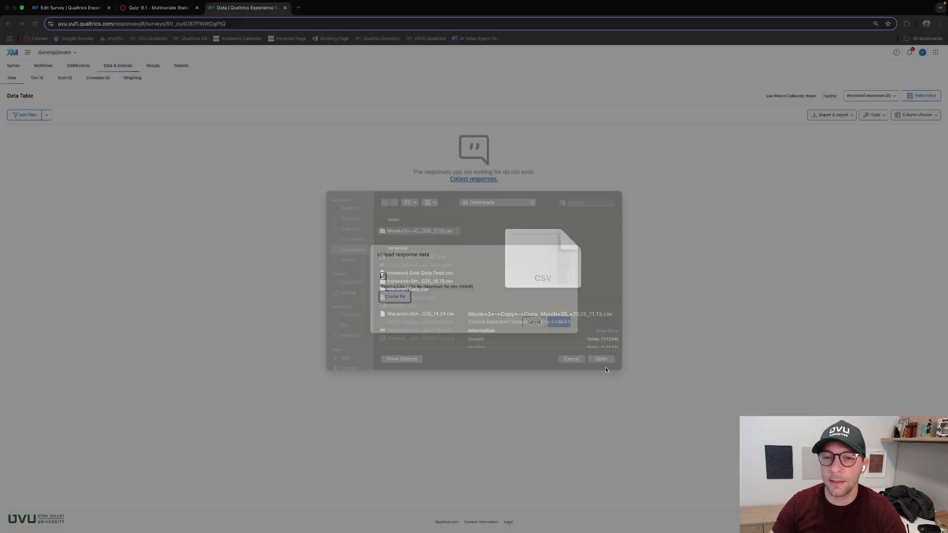
left_click(561, 326)
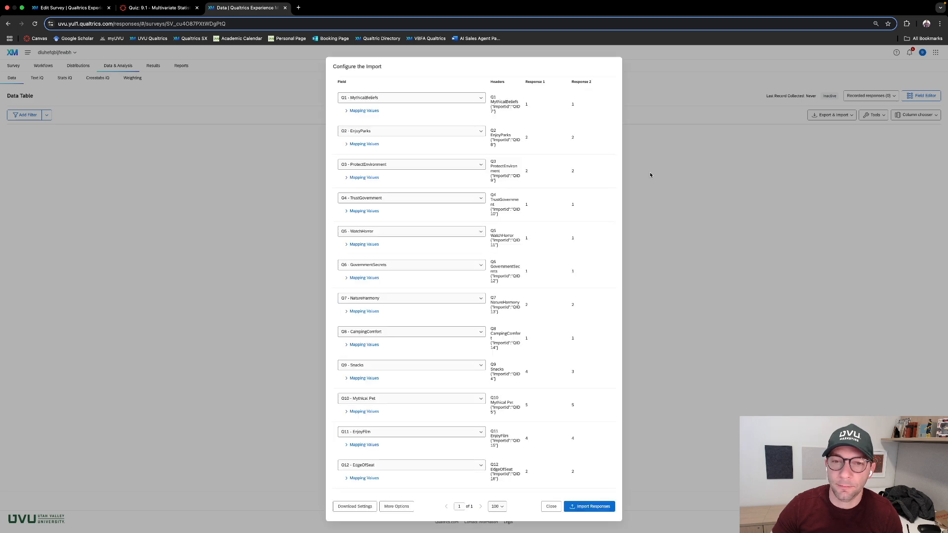
Step: Check the field mapping from Q1 through ClusterGrok, import the responses and dismiss the completion dialog
scroll(431, 224, "down", 8)
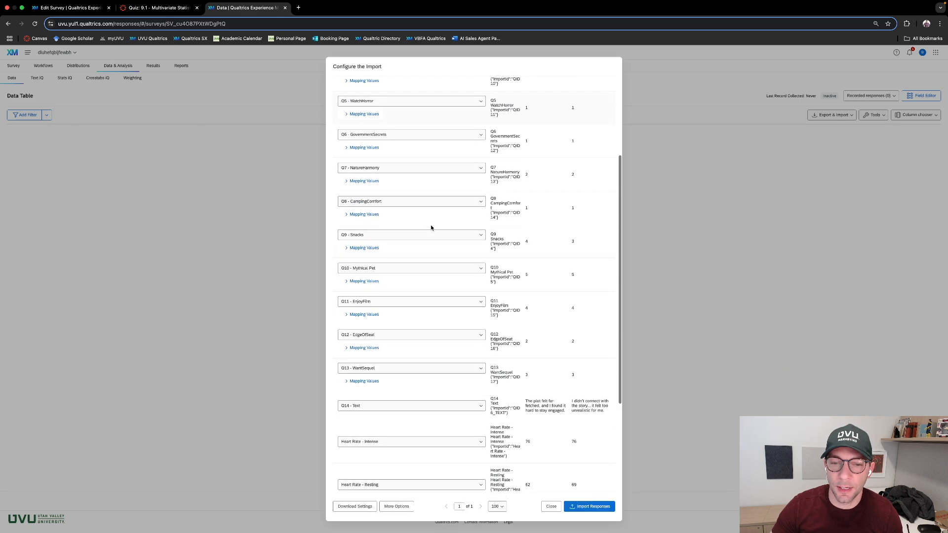
scroll(430, 228, "down", 2)
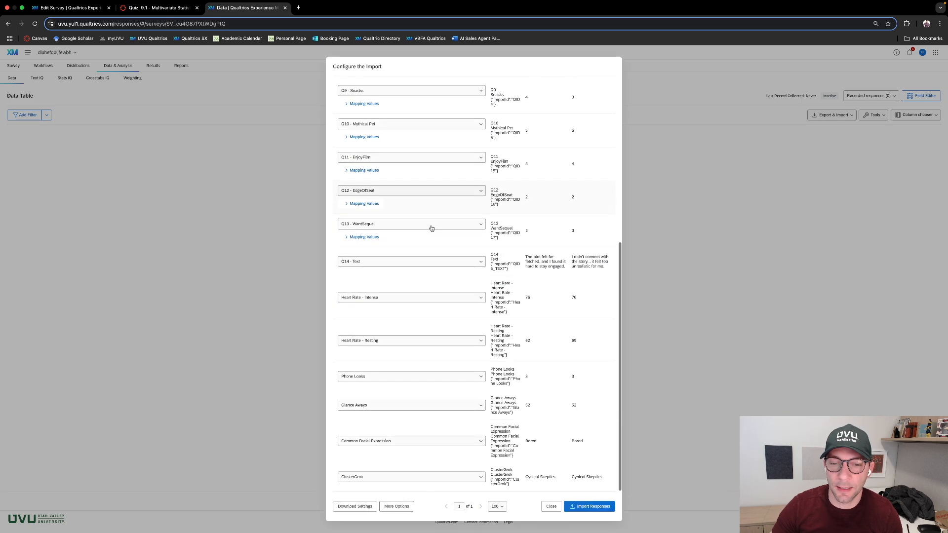
left_click(594, 506)
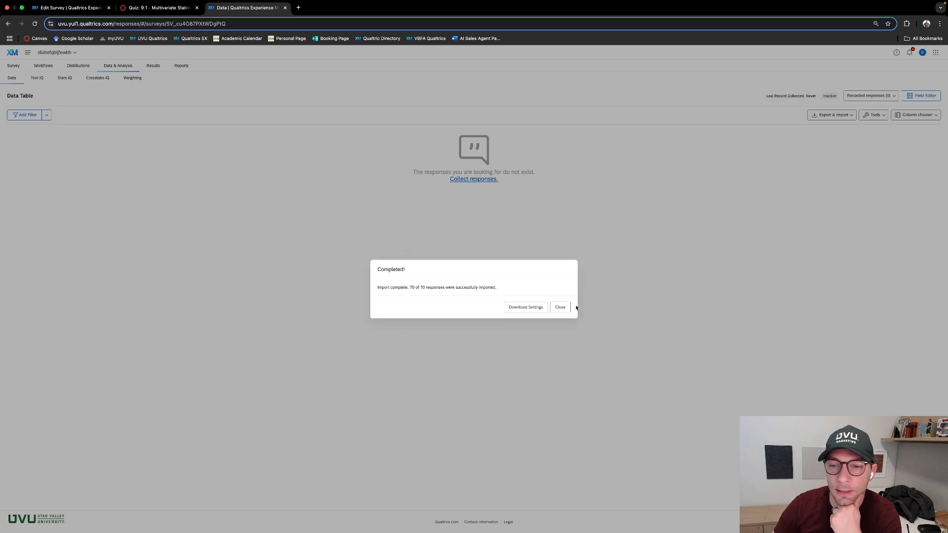
left_click(561, 308)
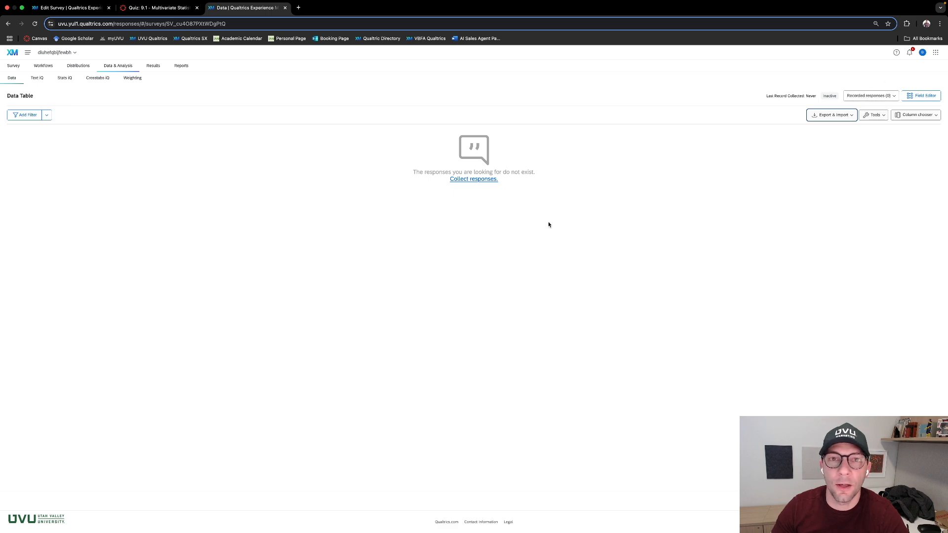
Step: Look over Questions 1 to 3 in the Canvas quiz, and reload the survey's Data Table in Qualtrics
left_click(159, 18)
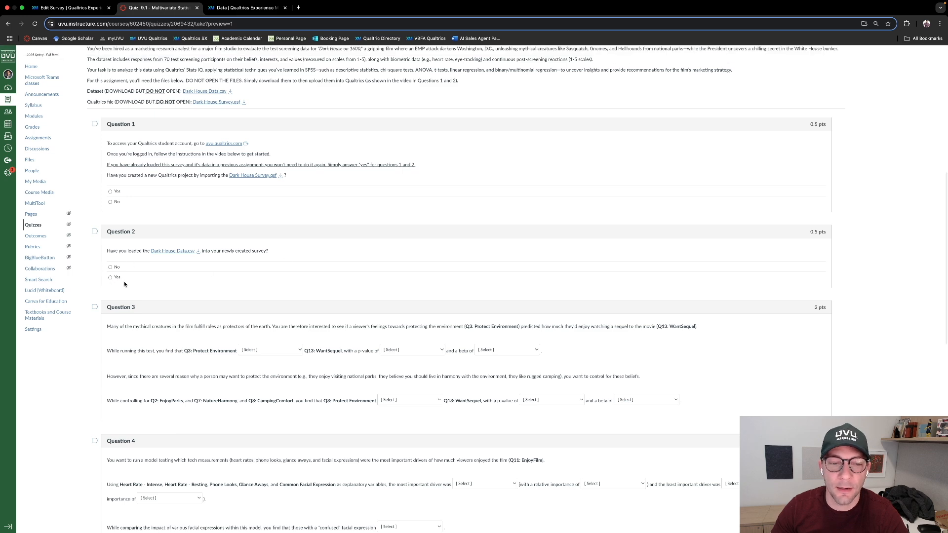
scroll(423, 253, "down", 5)
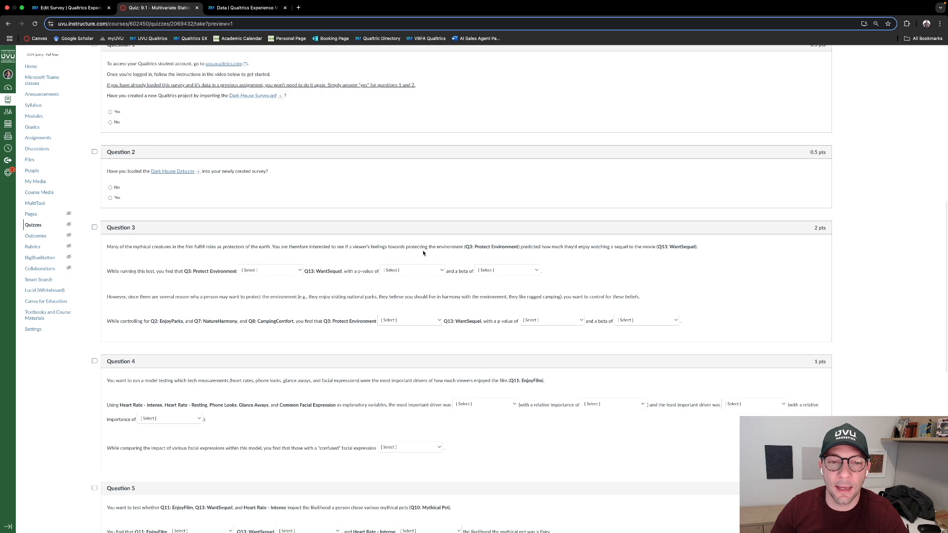
left_click(233, 12)
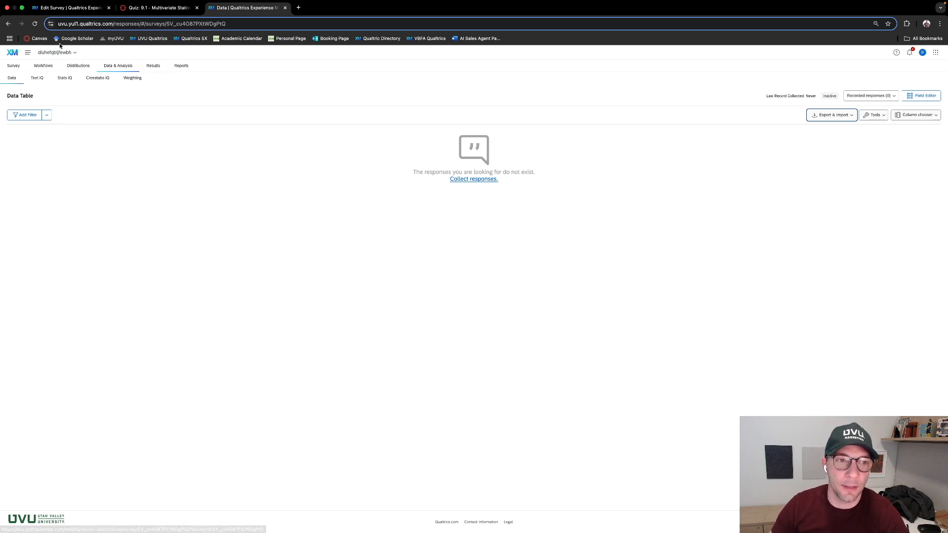
left_click(34, 24)
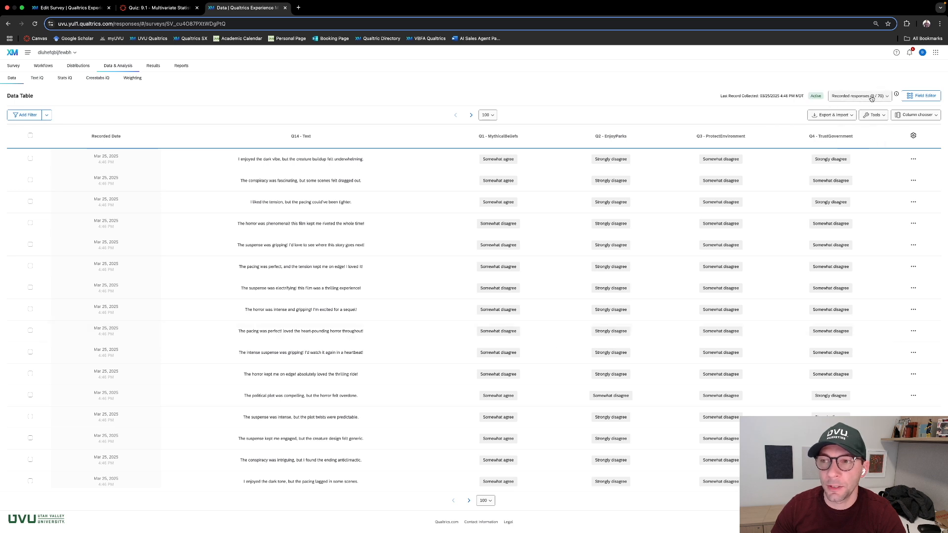
Step: Reload the survey's Data Table and open the survey's dataset in Stats iQ
left_click(35, 24)
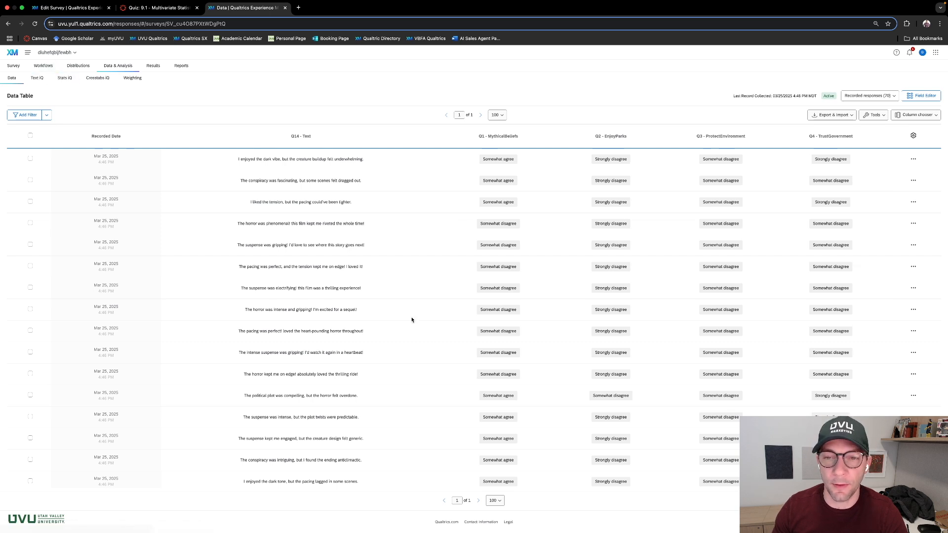
left_click(64, 79)
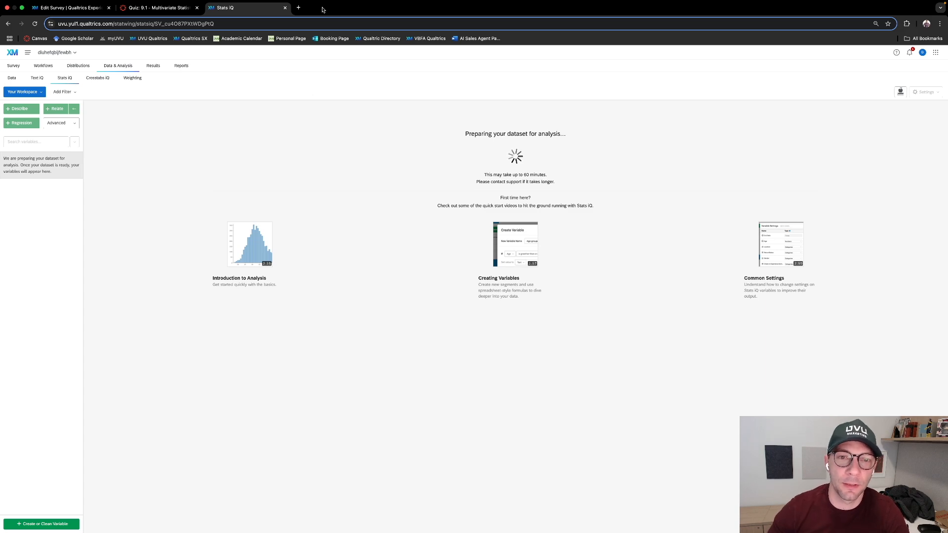
Step: Open the Qualtrics homepage in a new tab and copy the newly created survey project within the account
left_click(298, 8)
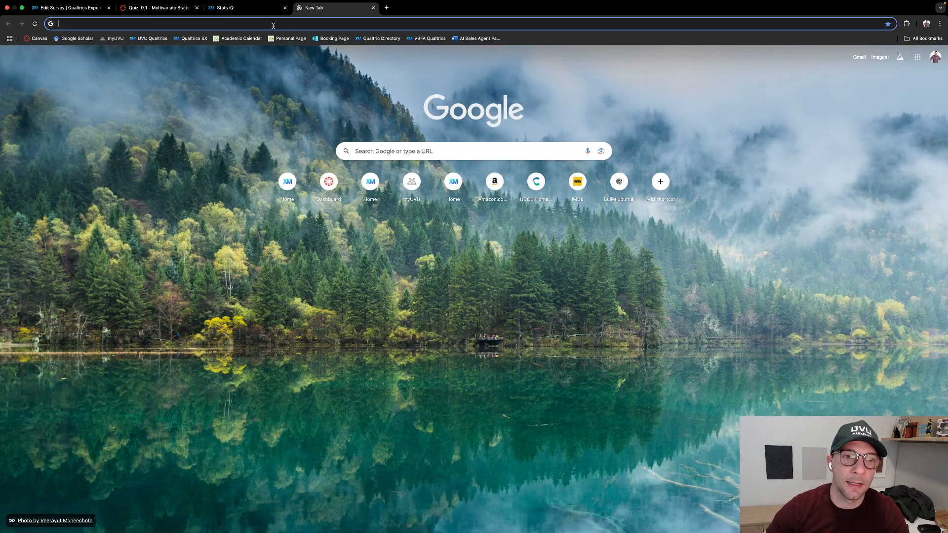
left_click(134, 37)
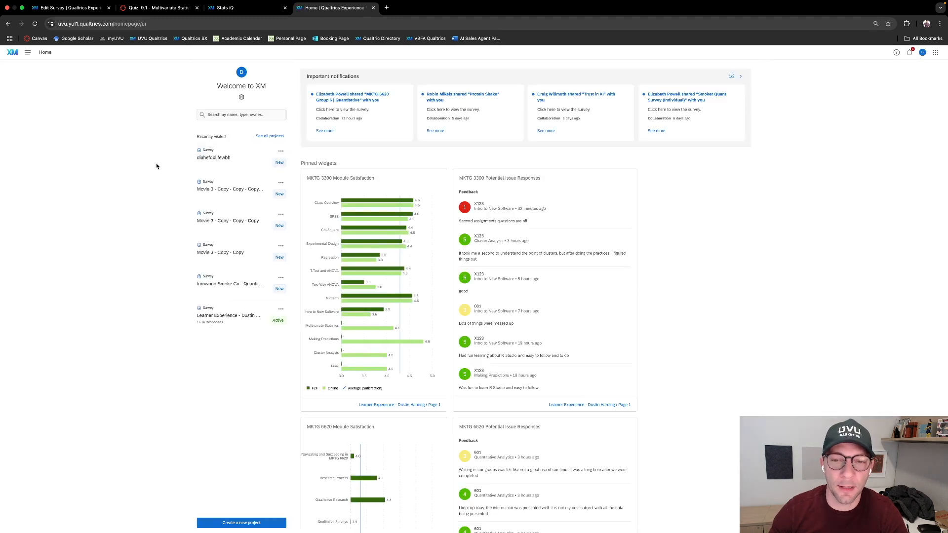
left_click(236, 158)
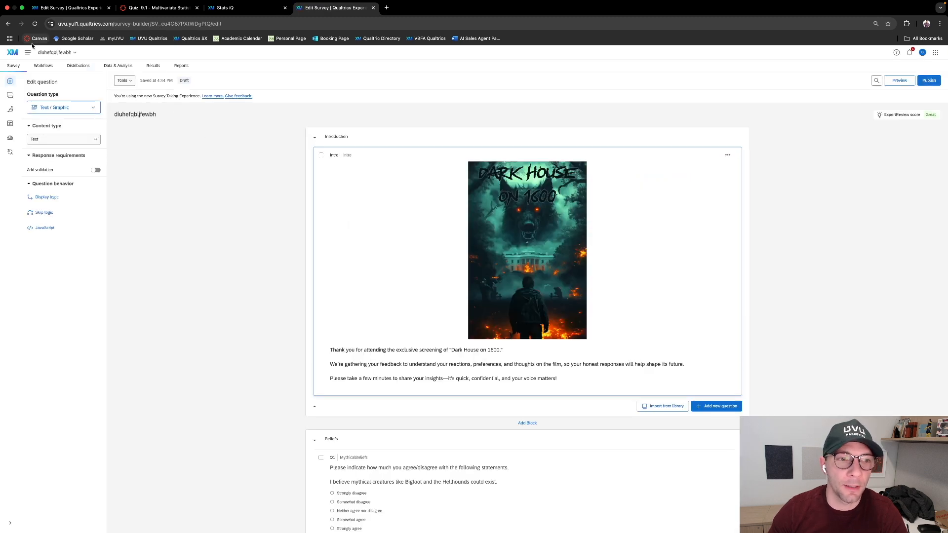
left_click(13, 52)
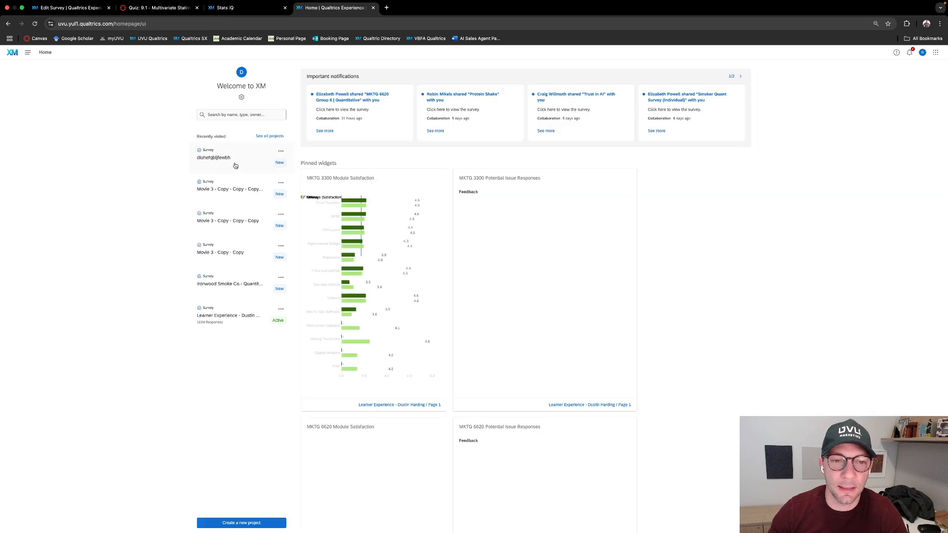
left_click(282, 152)
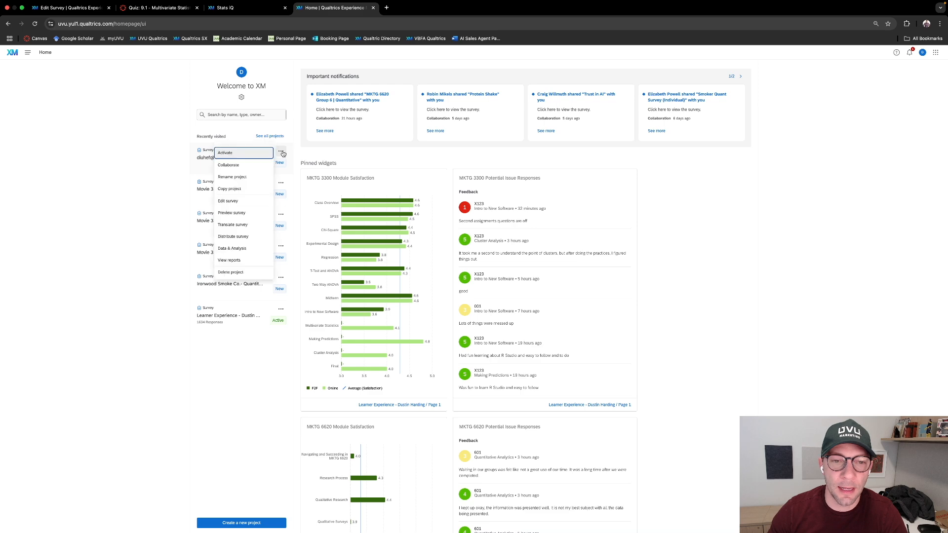
left_click(244, 189)
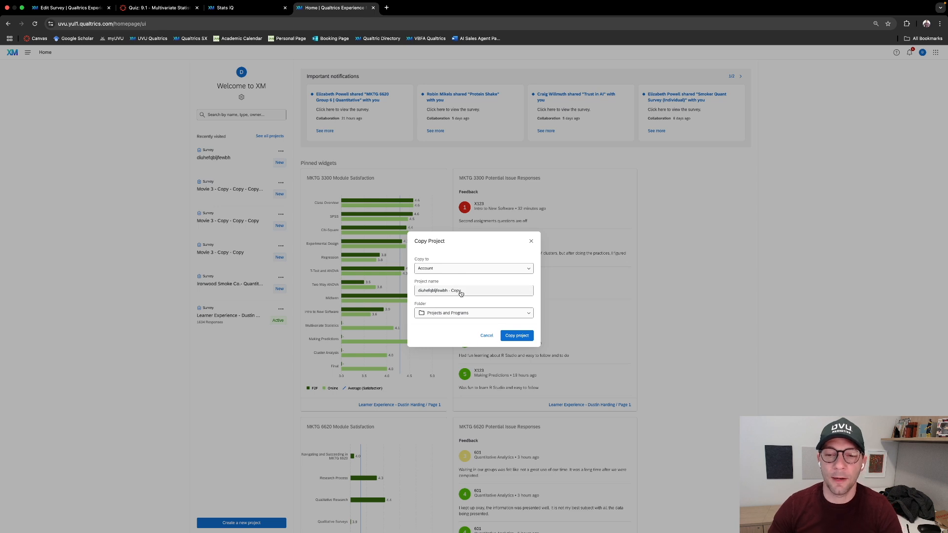
left_click(517, 335)
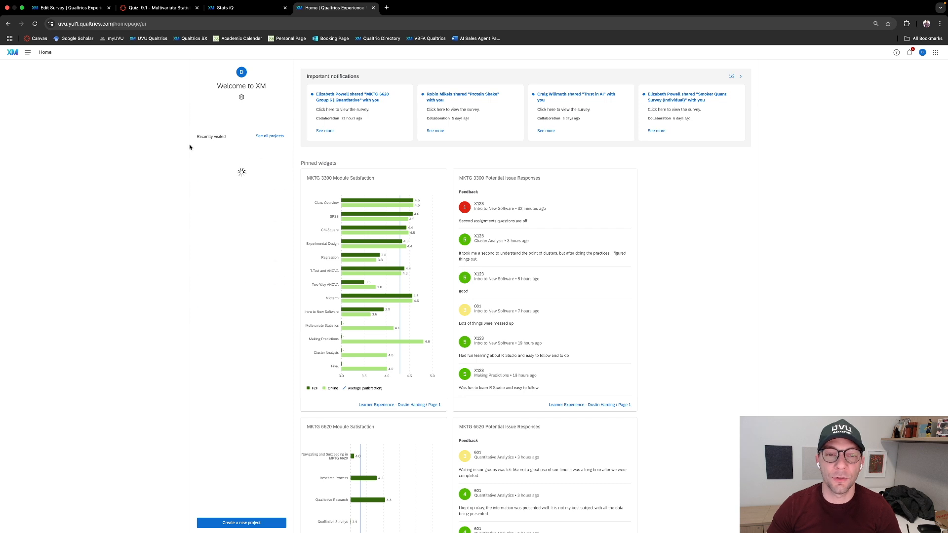
Step: Open the copied project and check its Data Table for responses, and return to Stats iQ
left_click(225, 157)
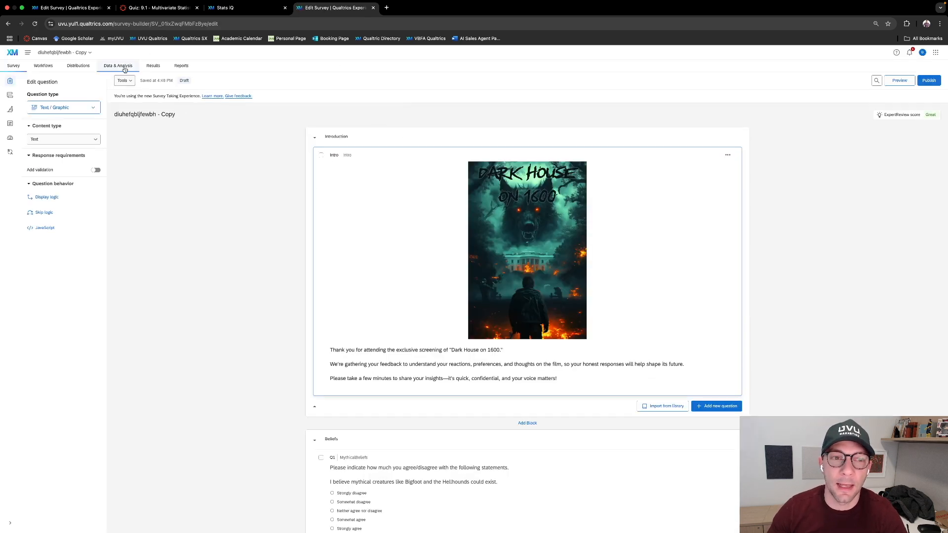
left_click(124, 67)
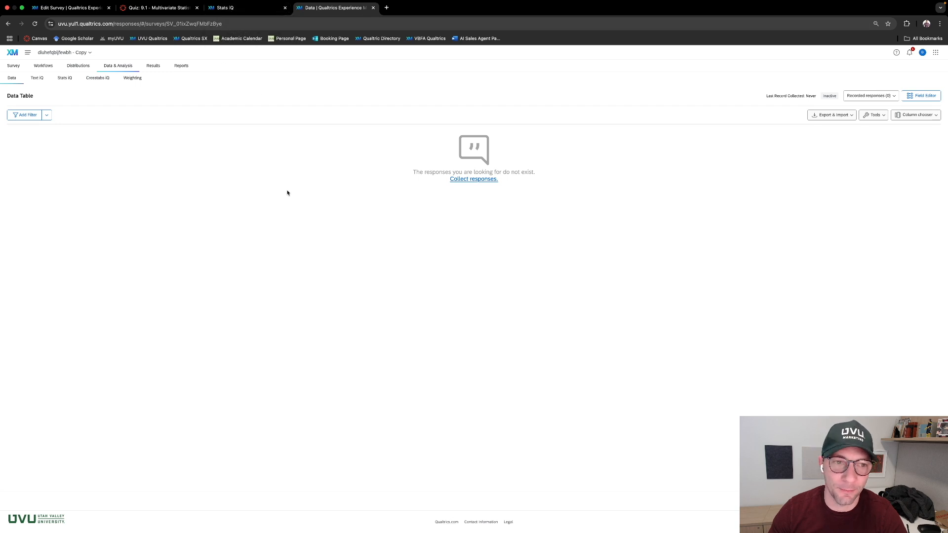
left_click(234, 9)
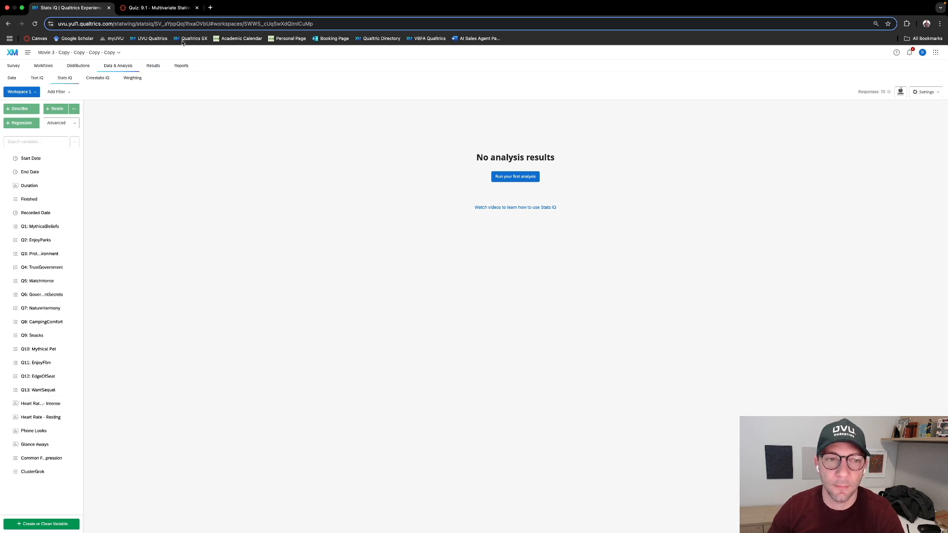
Step: Look over Questions 2 to 5 in the Canvas quiz and return to Stats iQ in Qualtrics
left_click(168, 11)
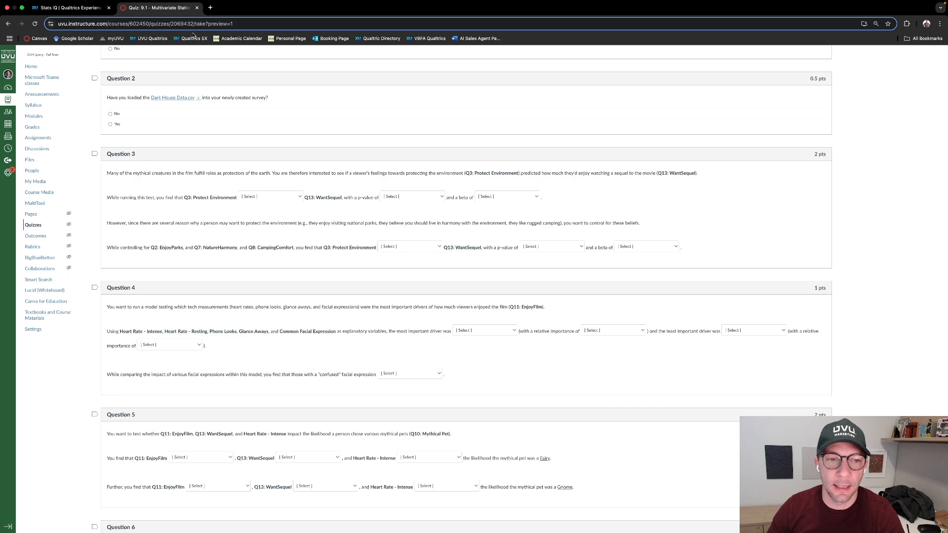
scroll(242, 158, "up", 1)
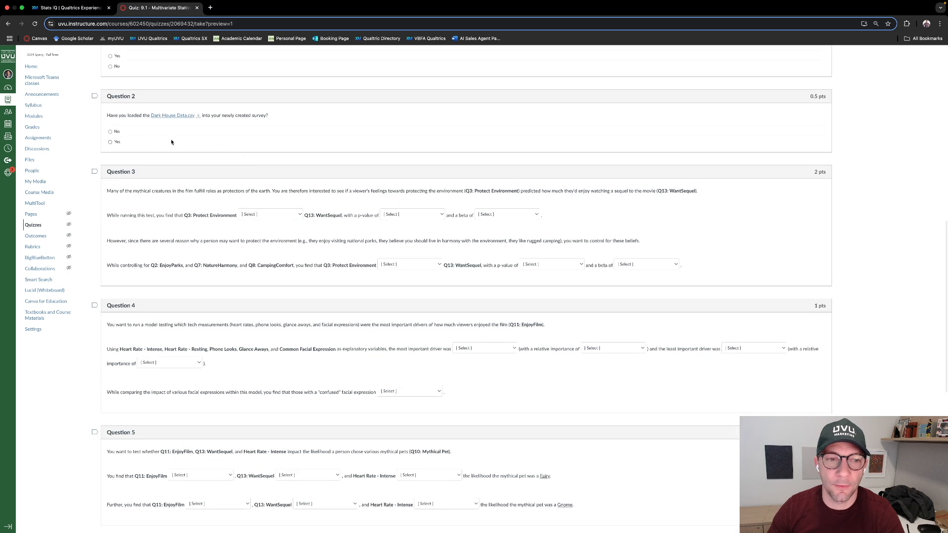
scroll(172, 150, "down", 2)
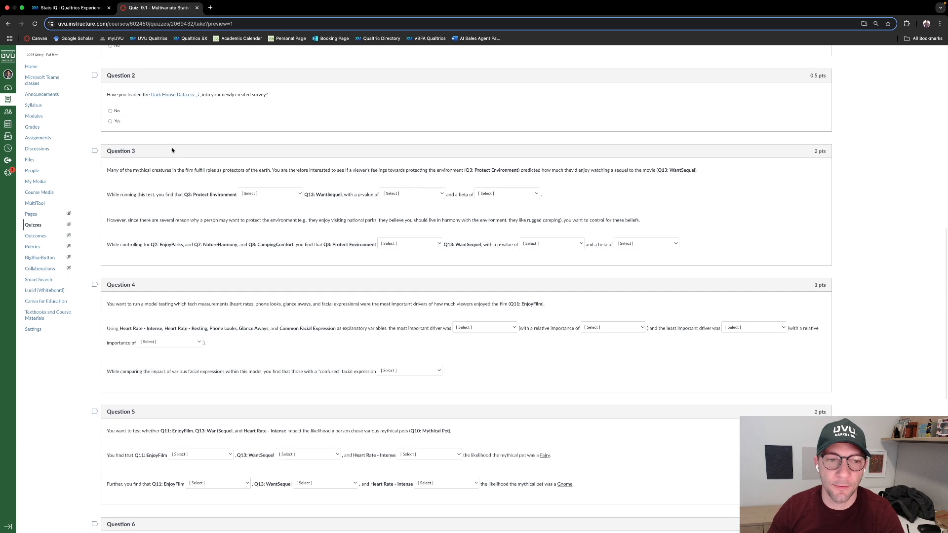
left_click(65, 9)
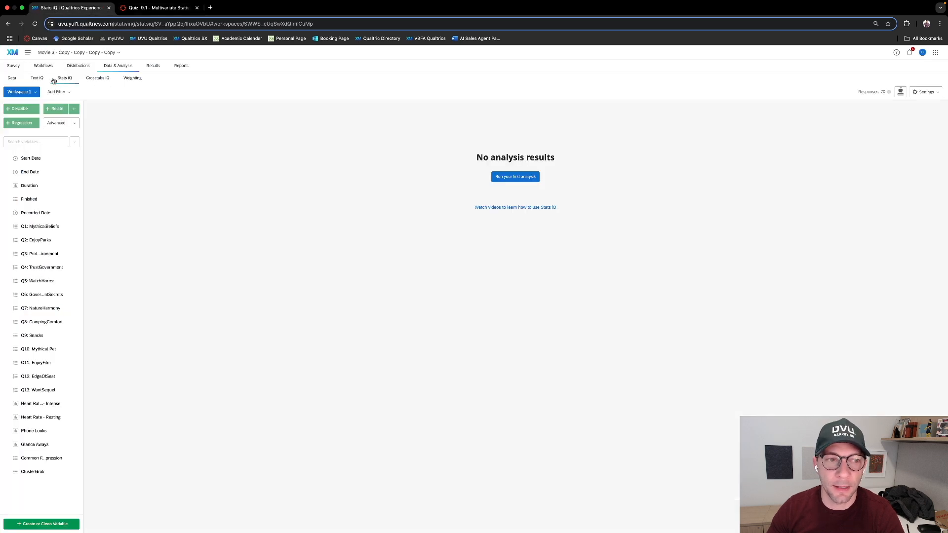
Step: Open the Movie 3 survey in the editor and examine its Introduction block with the poster and welcome text
left_click(13, 65)
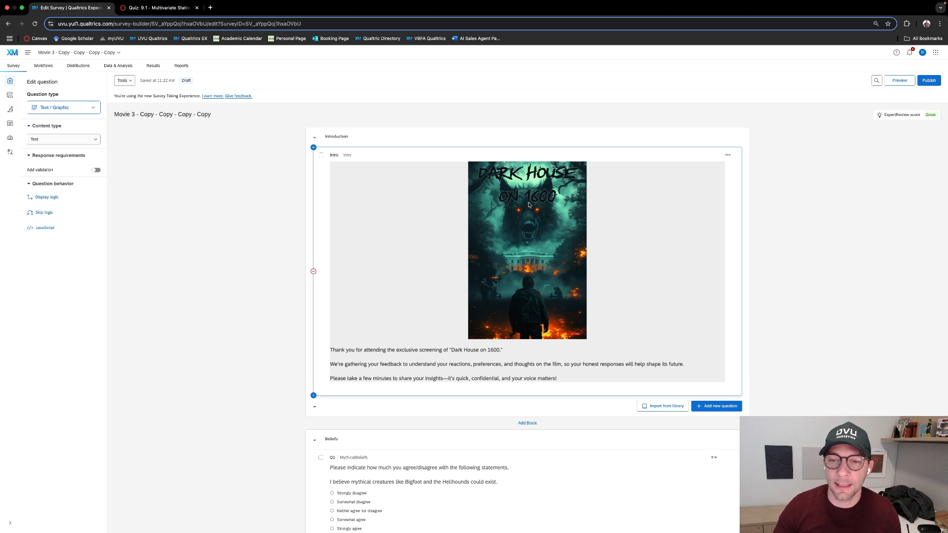
scroll(419, 282, "down", 3)
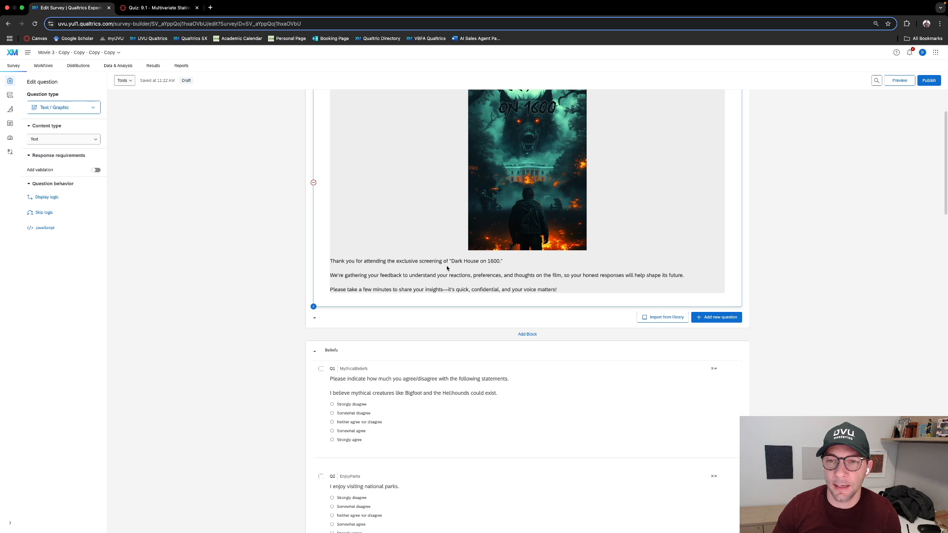
scroll(448, 268, "up", 1)
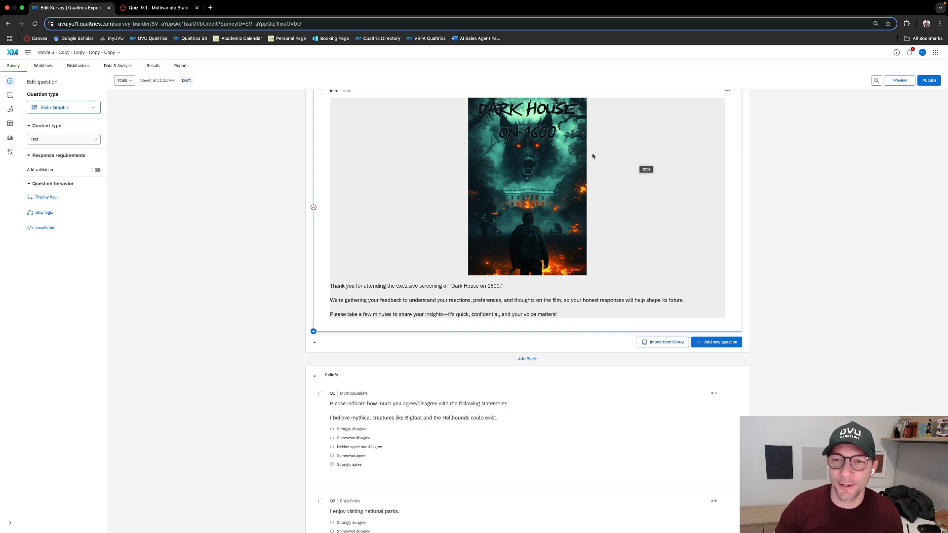
scroll(448, 178, "up", 2)
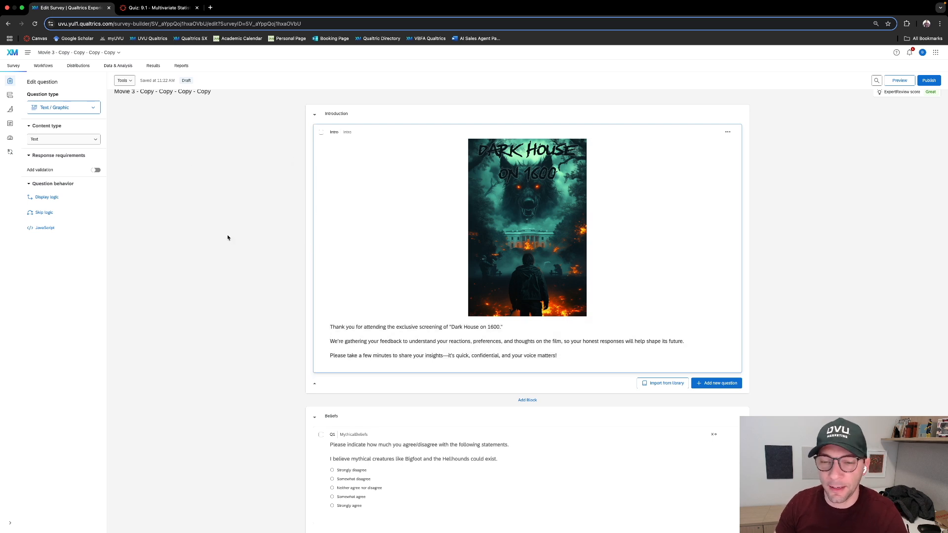
scroll(238, 249, "down", 1)
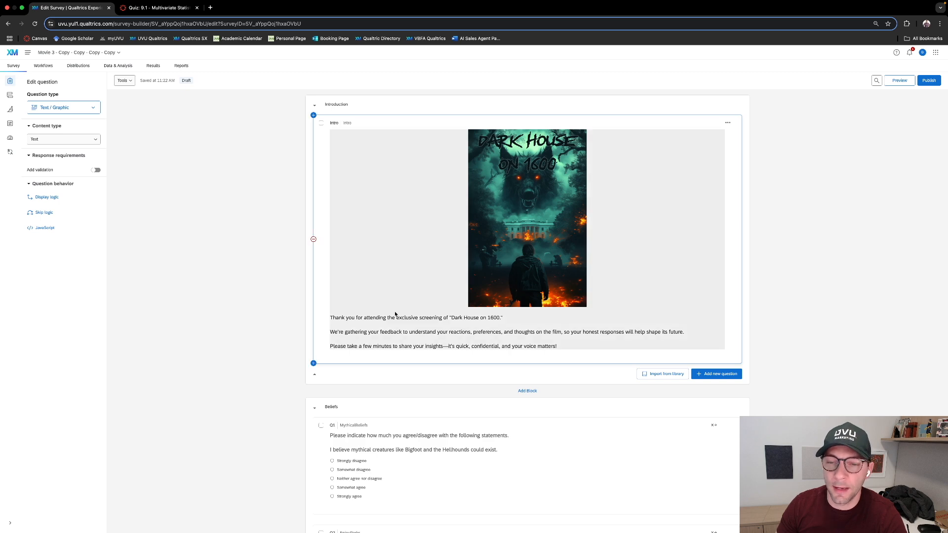
scroll(223, 282, "down", 1)
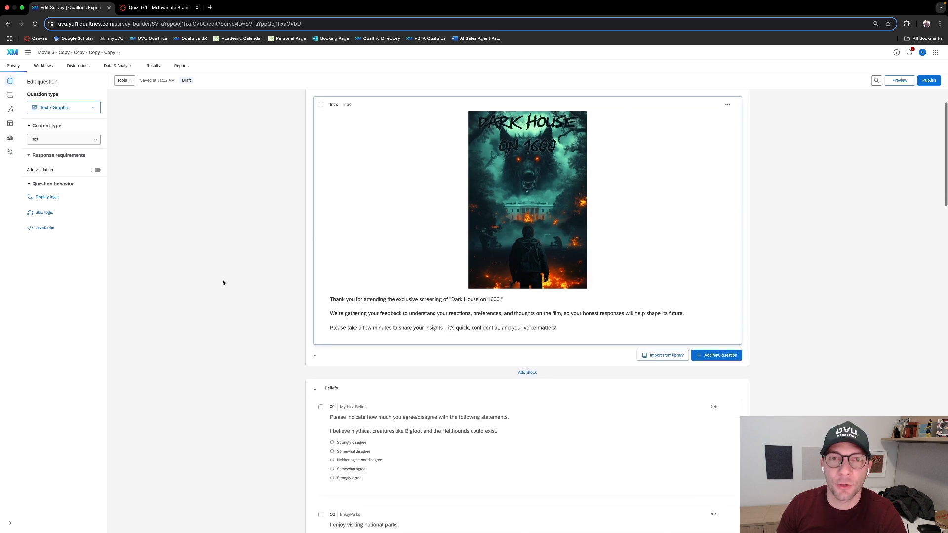
scroll(222, 282, "up", 1)
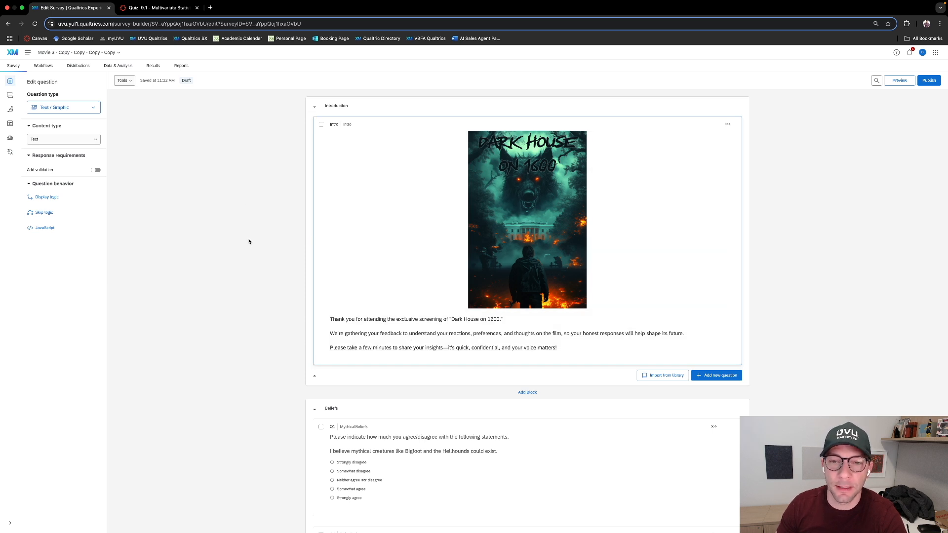
Step: Read through the Beliefs block's agree/disagree questions from Q1 MythicalBeliefs to Q8 CampingComfort
scroll(248, 242, "down", 5)
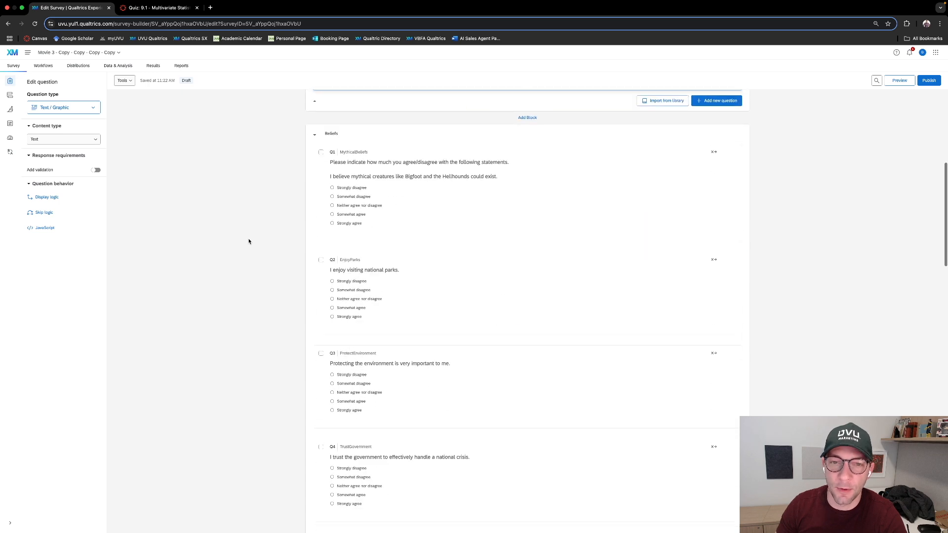
scroll(241, 227, "down", 1)
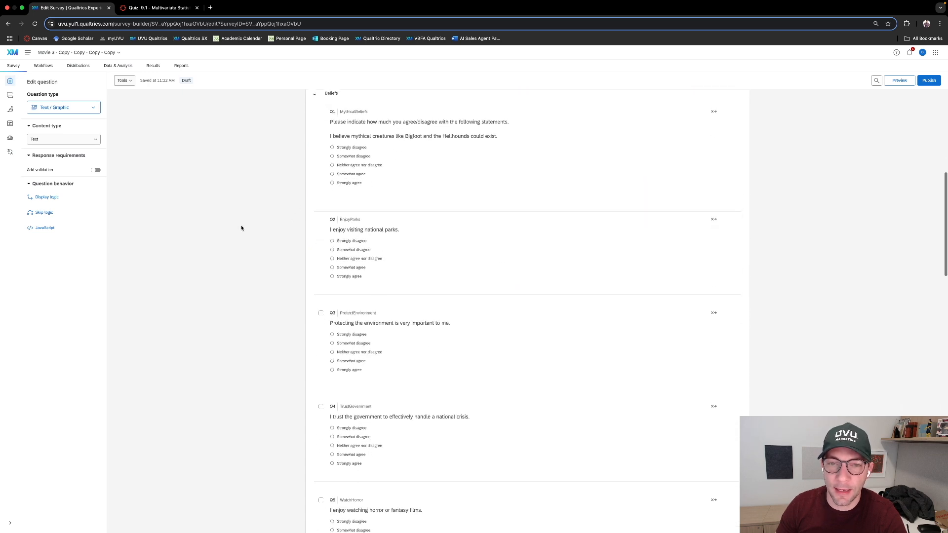
scroll(454, 190, "up", 1)
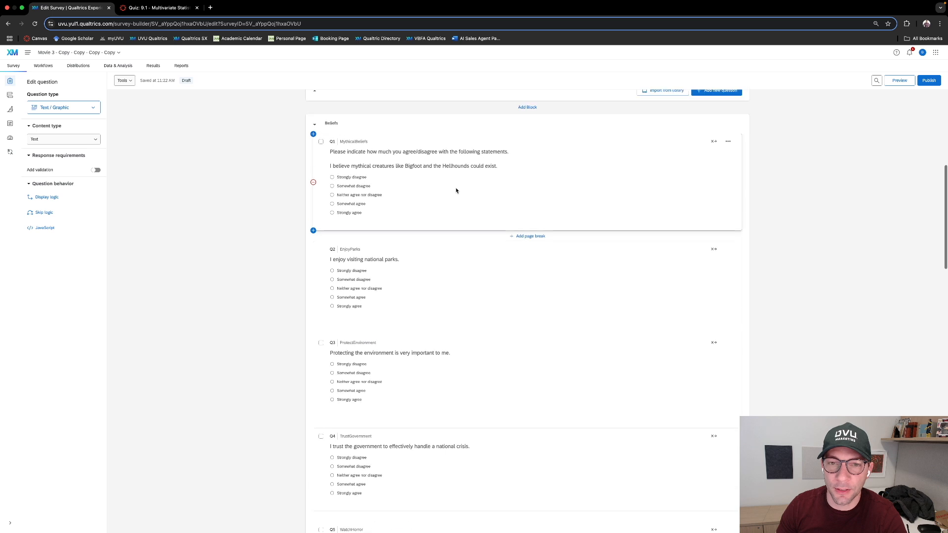
scroll(439, 358, "down", 1)
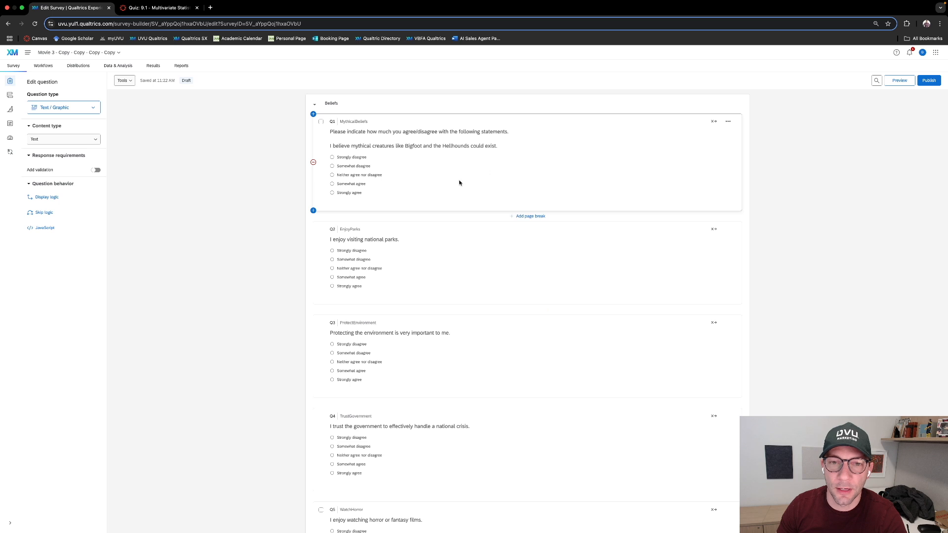
scroll(462, 201, "down", 1)
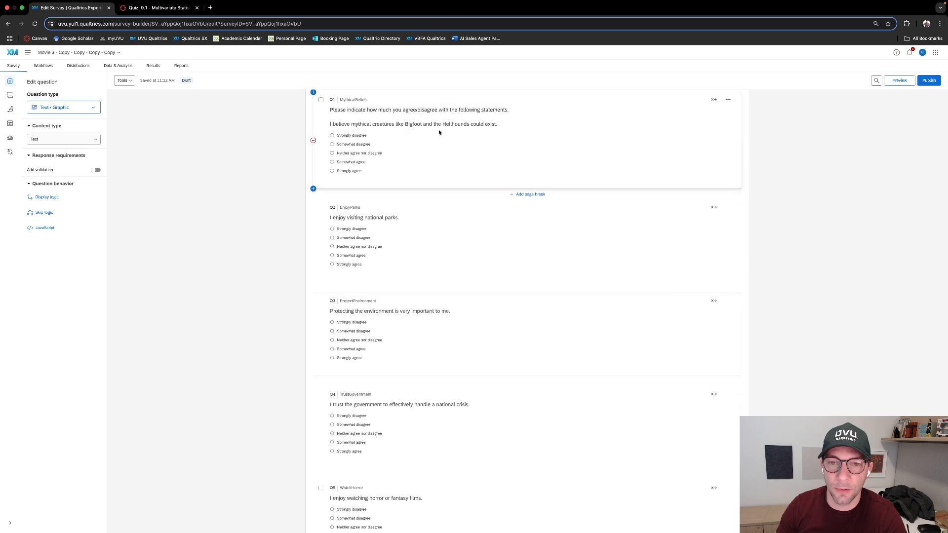
scroll(466, 199, "down", 4)
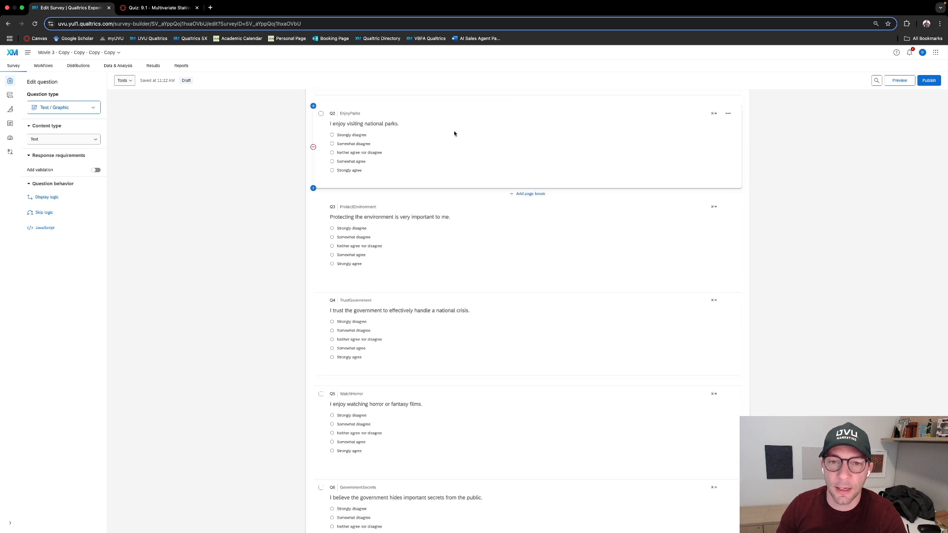
scroll(445, 162, "down", 5)
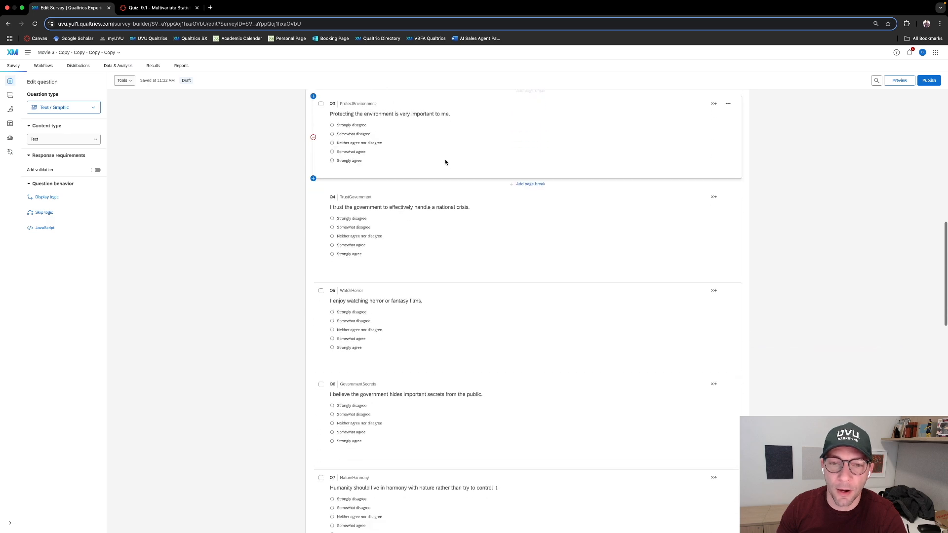
scroll(419, 258, "down", 10)
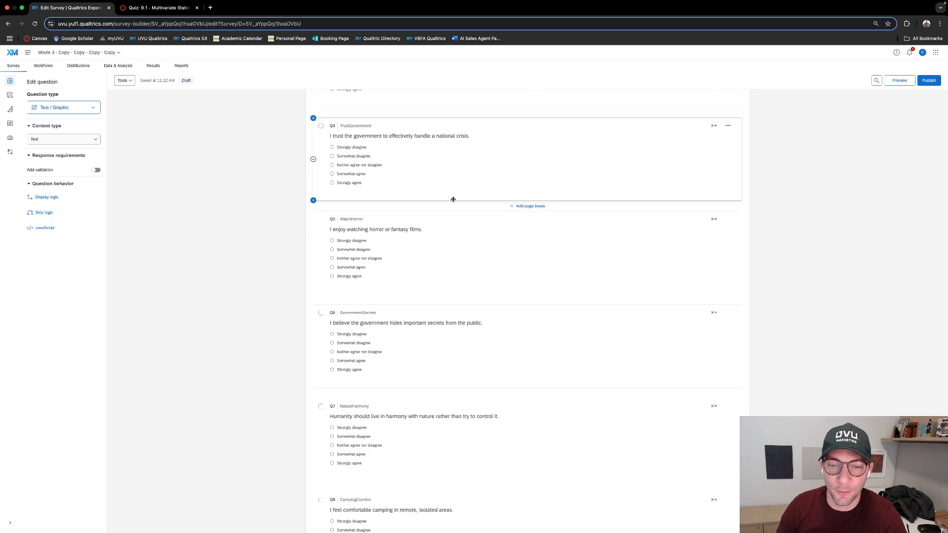
scroll(441, 266, "down", 8)
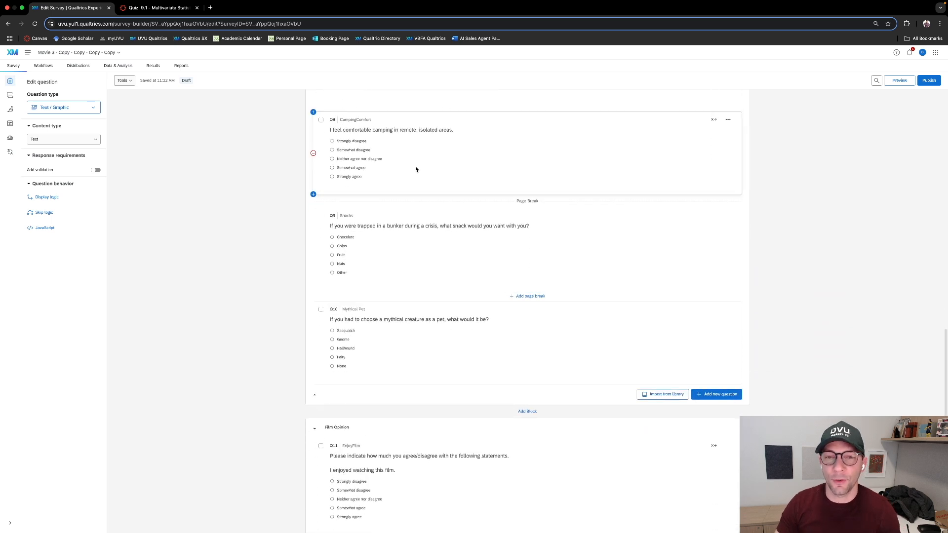
Step: Read the Q9 Snacks and Q10 Mythical Pet questions and their answer choices at the end of the Beliefs block
scroll(416, 169, "up", 2)
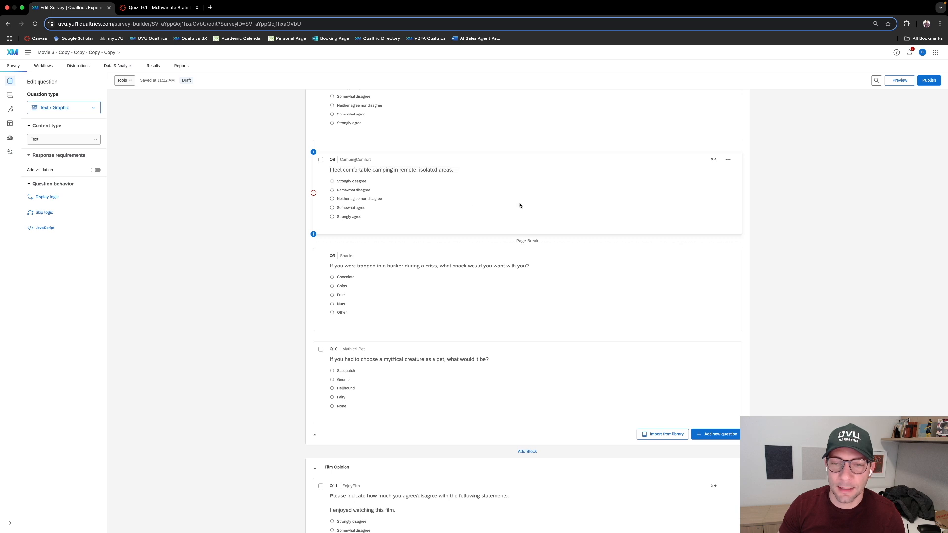
scroll(458, 249, "down", 3)
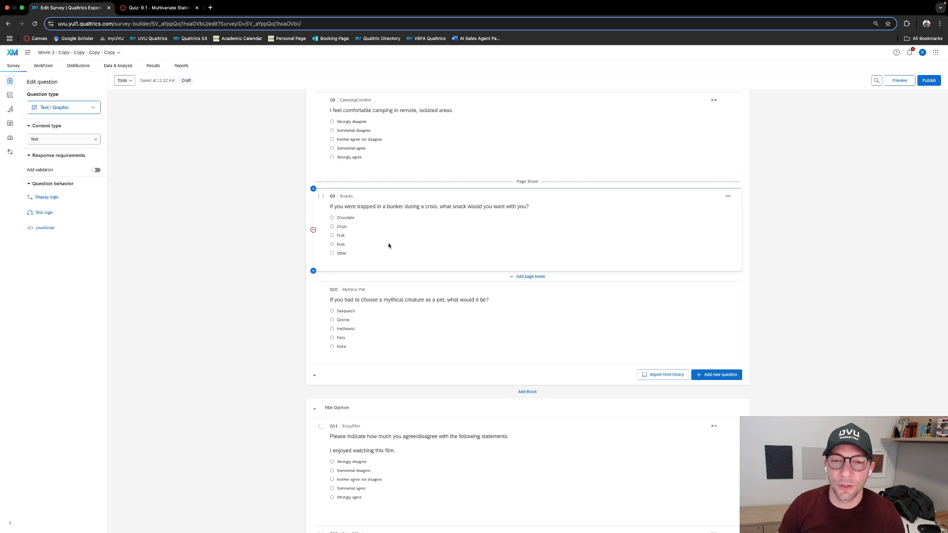
scroll(390, 248, "down", 5)
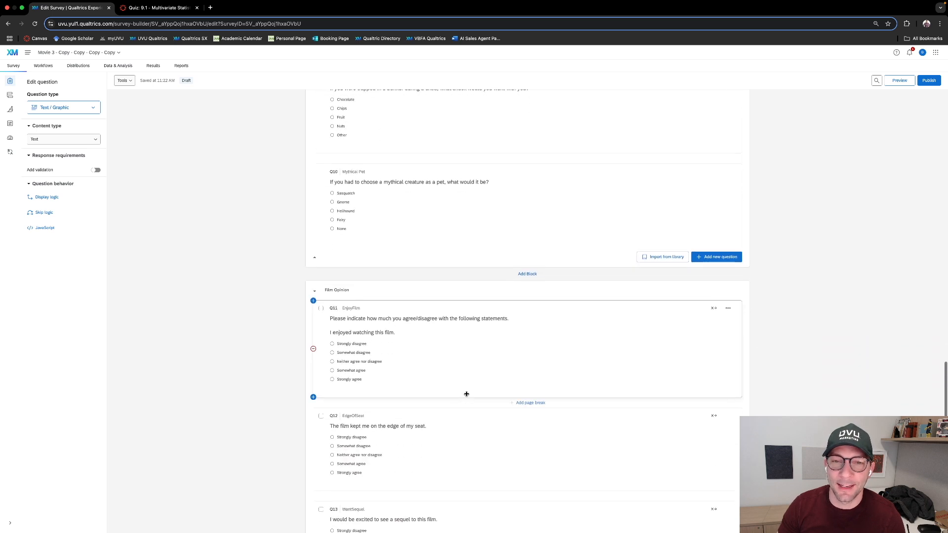
scroll(412, 249, "up", 4)
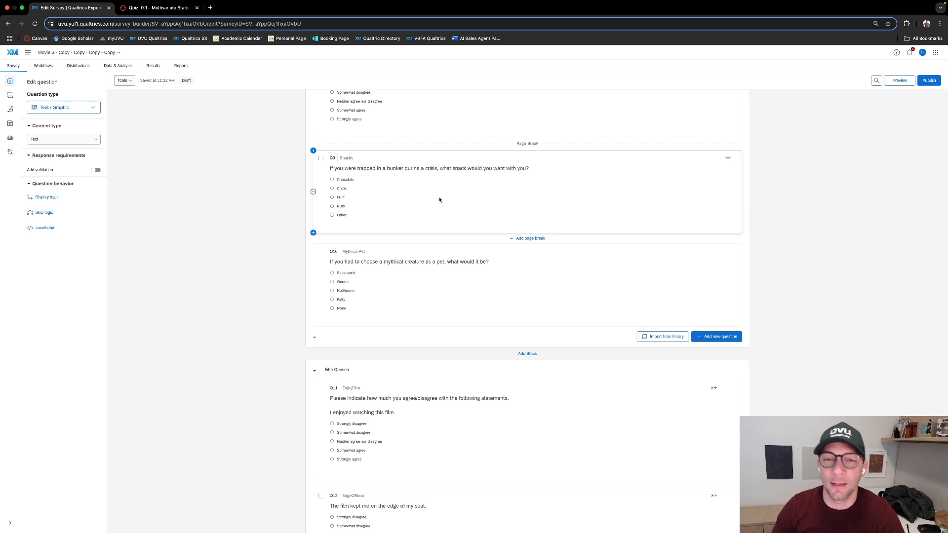
scroll(445, 290, "down", 2)
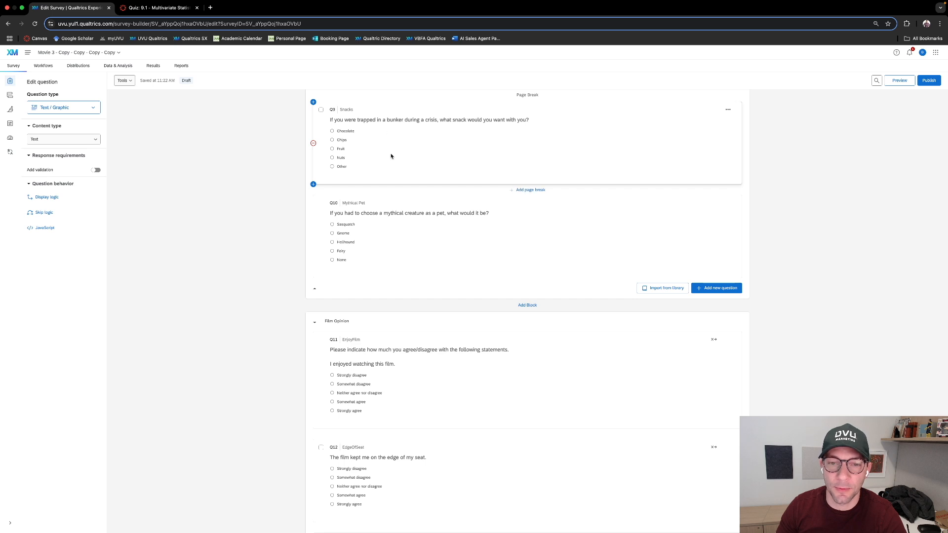
scroll(415, 260, "down", 2)
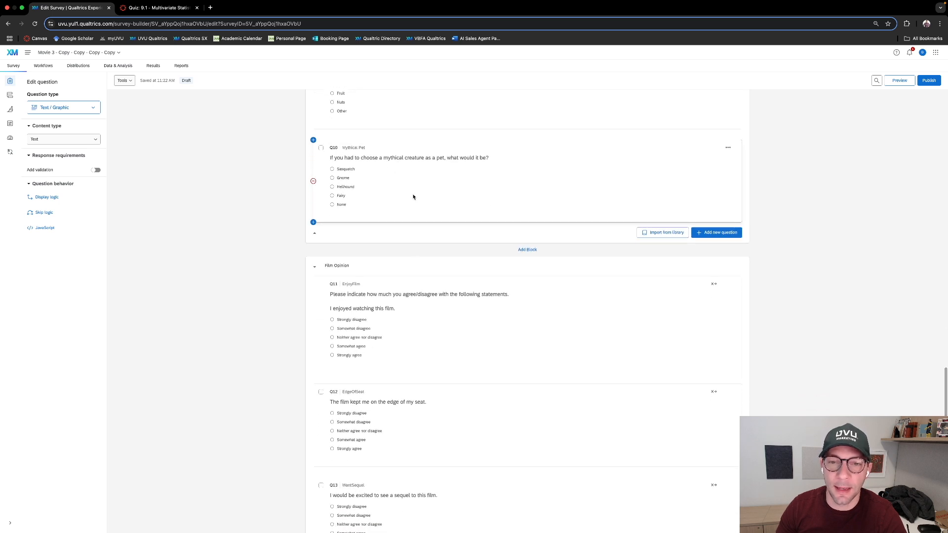
scroll(406, 193, "up", 2)
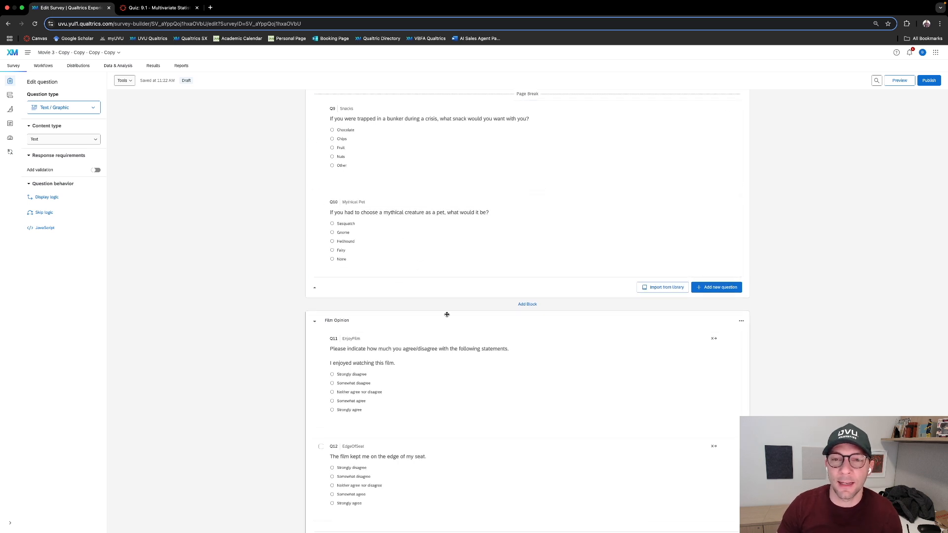
scroll(240, 219, "up", 1)
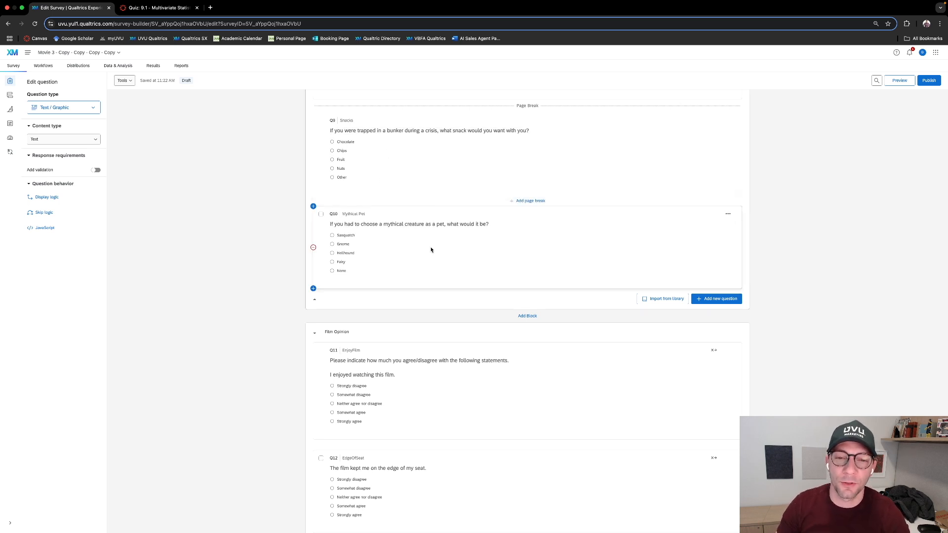
scroll(435, 237, "down", 1)
scroll(438, 273, "down", 2)
scroll(438, 271, "up", 3)
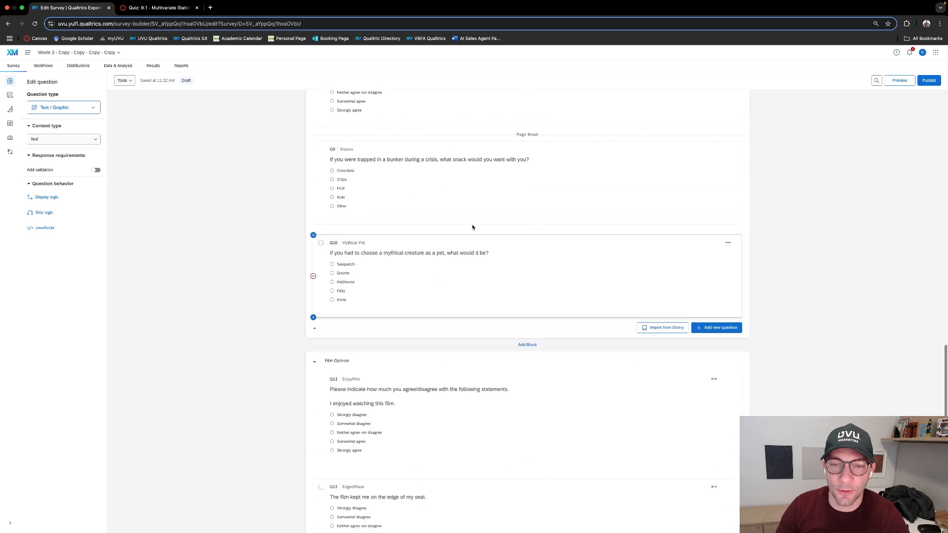
Step: Read the Film Opinion questions Q11 to Q13, examine the embedded data in the survey flow, and return to the survey builder
scroll(440, 290, "down", 6)
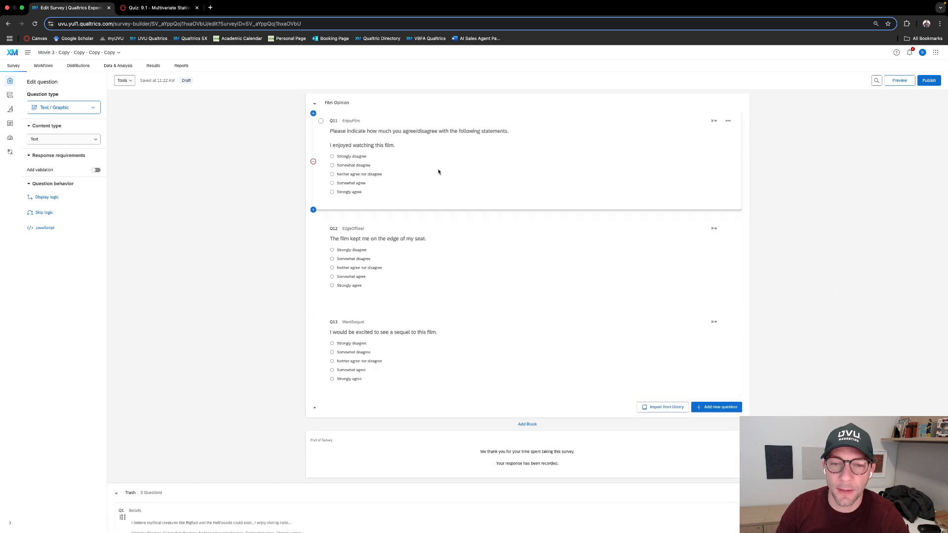
mouse_move(422, 199)
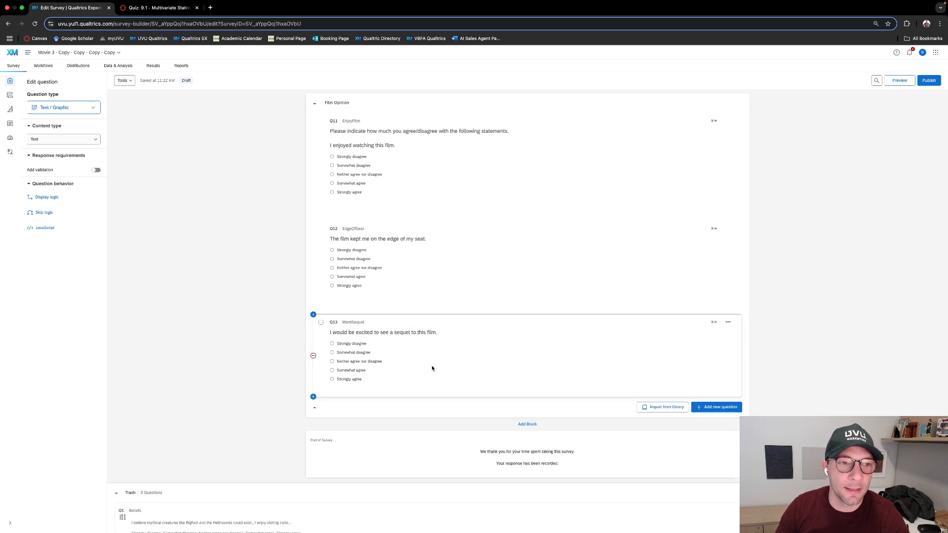
left_click(9, 96)
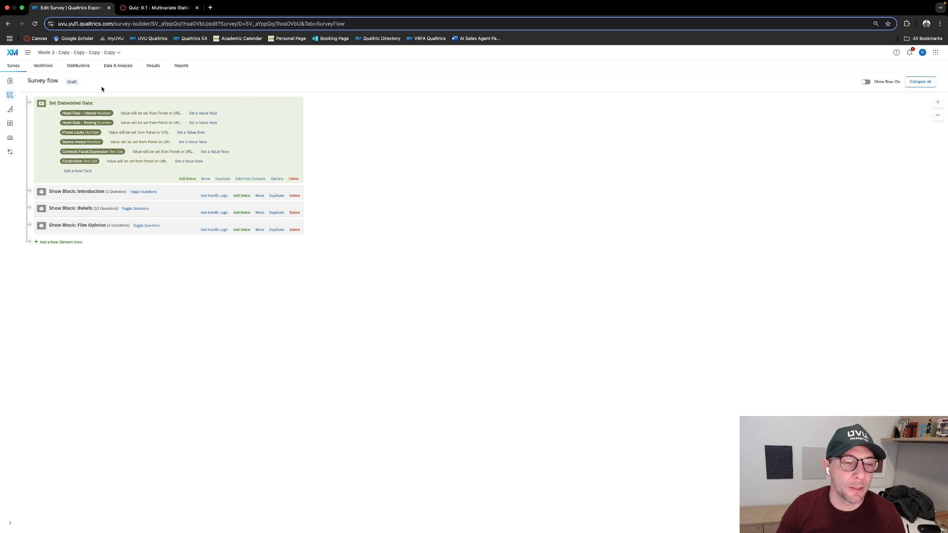
left_click(14, 83)
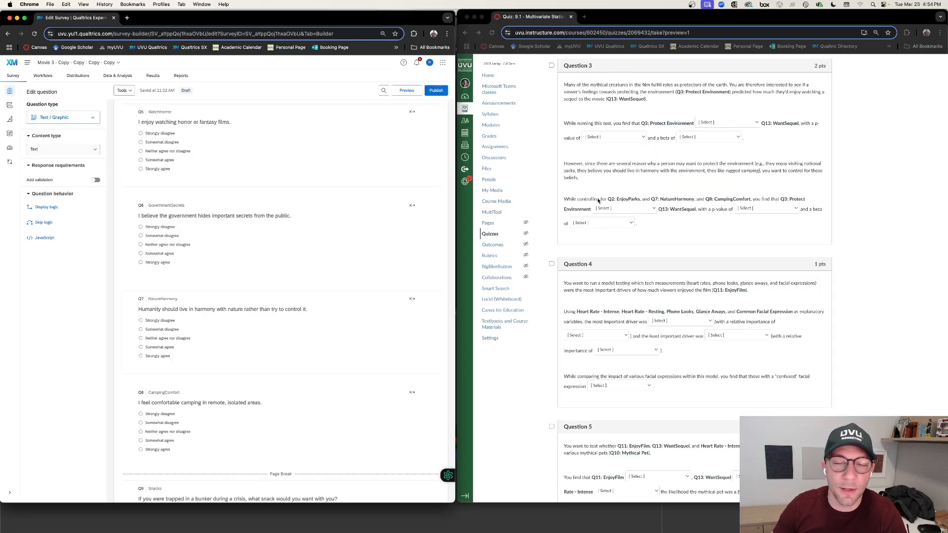
Step: Check the recorded responses in the Data Table and open Stats iQ for the project
left_click(117, 79)
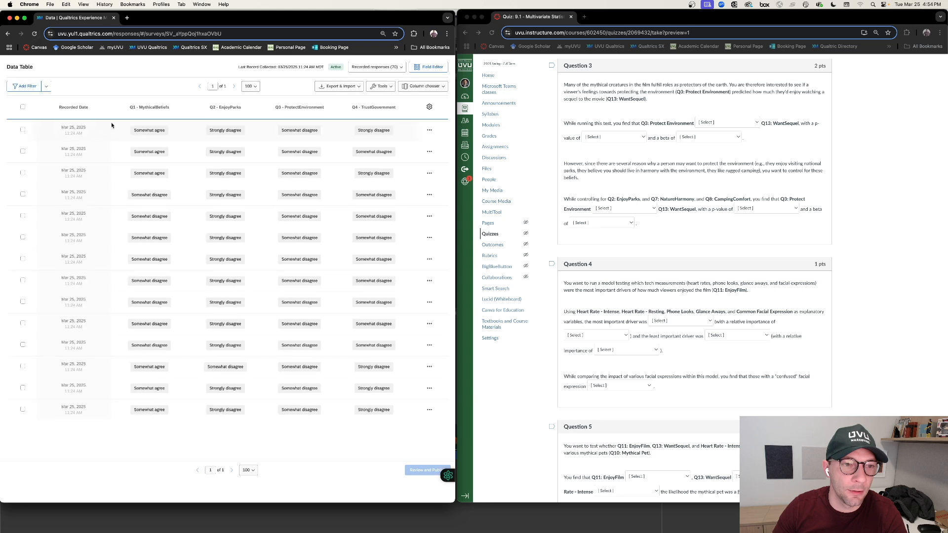
left_click(64, 88)
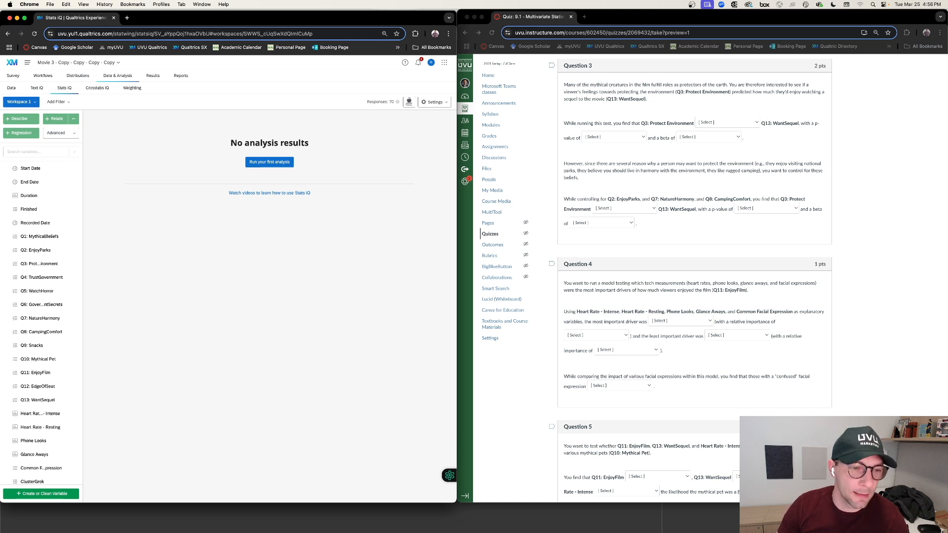
scroll(78, 247, "down", 1)
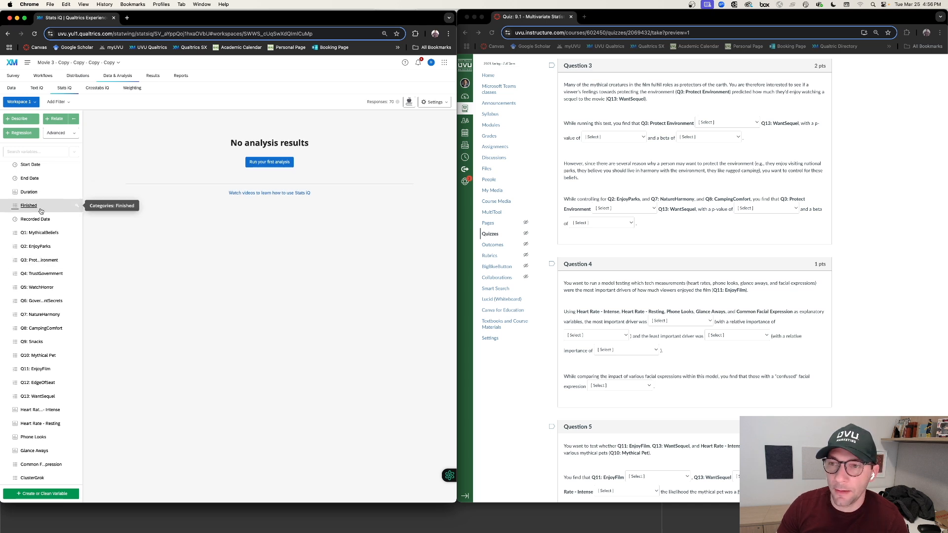
Step: Relate Q13: WantSequel to Q4: TrustGovernment and show the statistical test results of the correlation
left_click(65, 263)
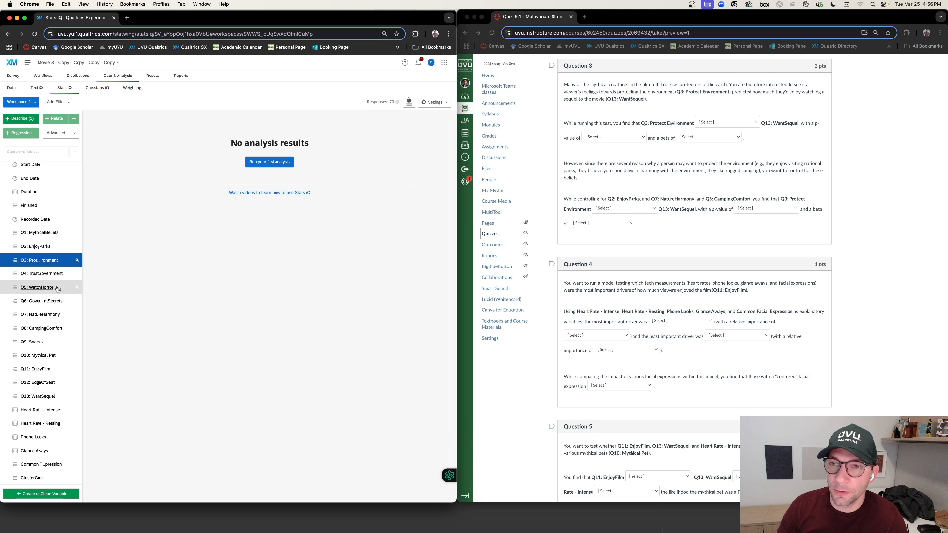
left_click(66, 396)
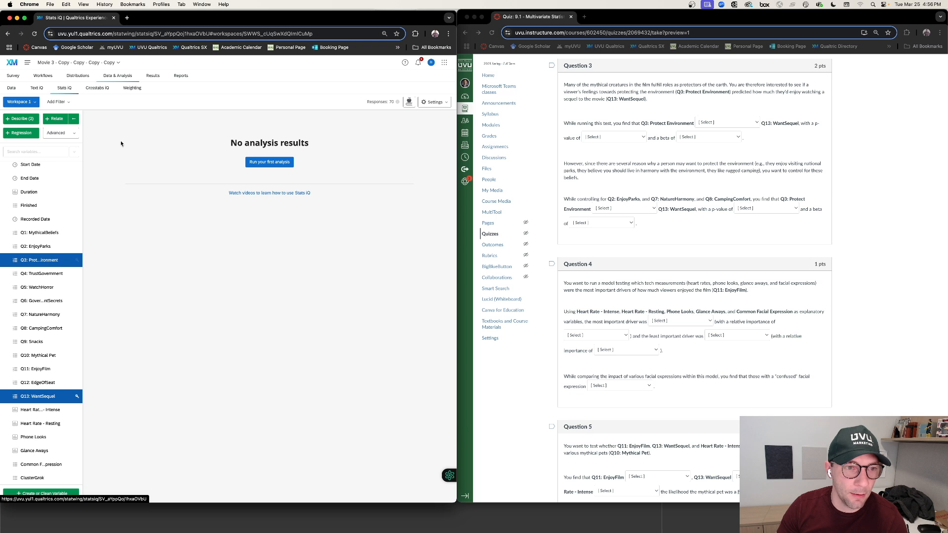
left_click(55, 119)
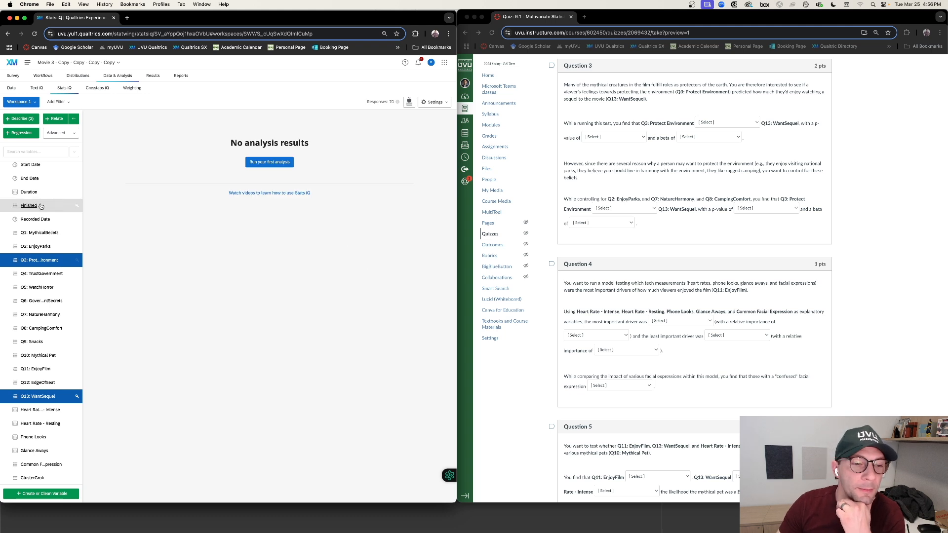
left_click(7, 274)
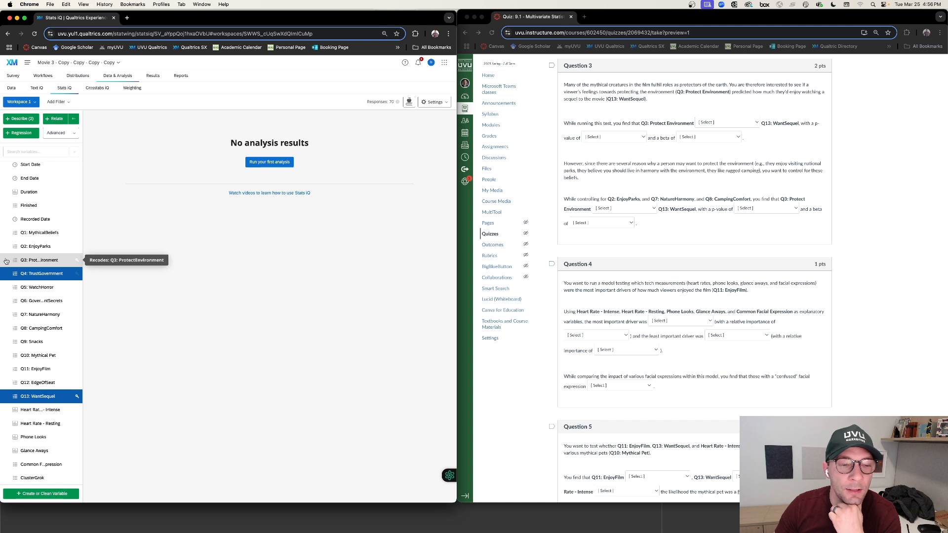
left_click(6, 261)
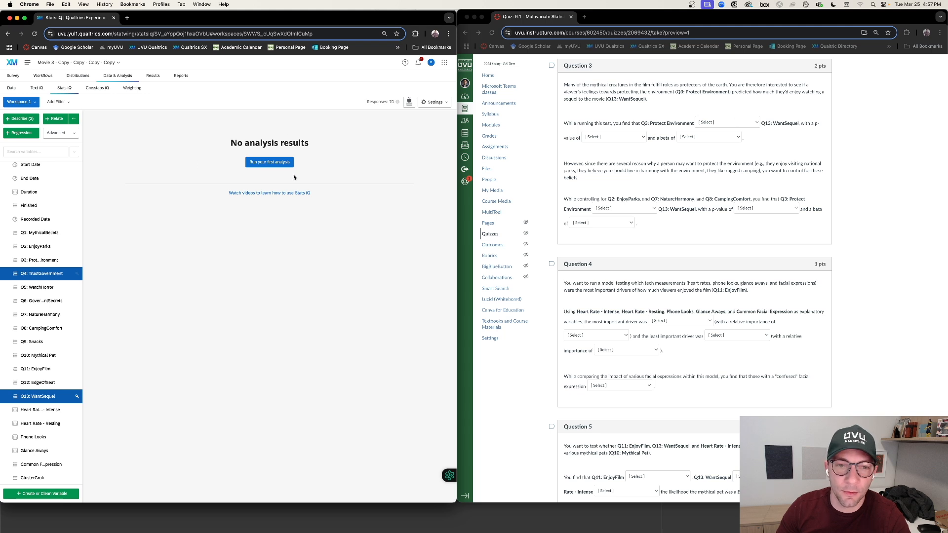
left_click(269, 161)
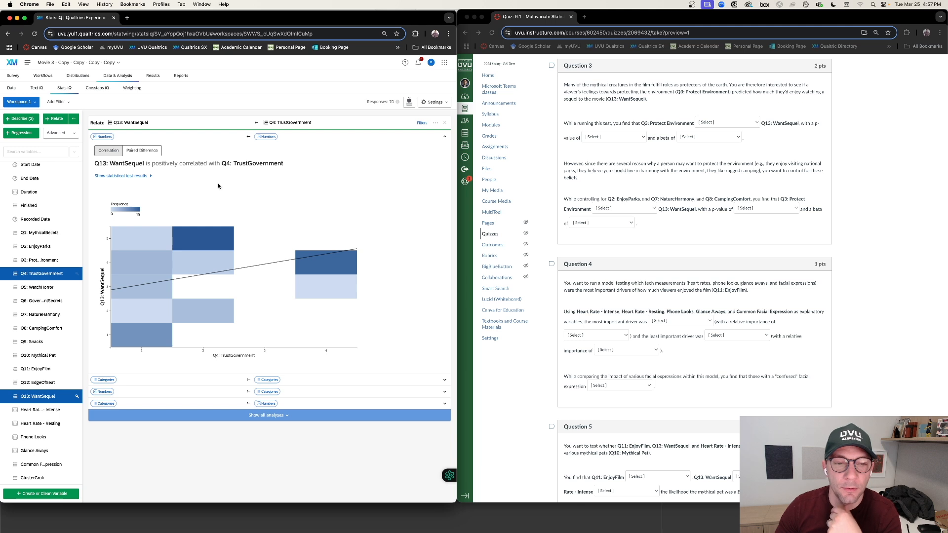
left_click(142, 177)
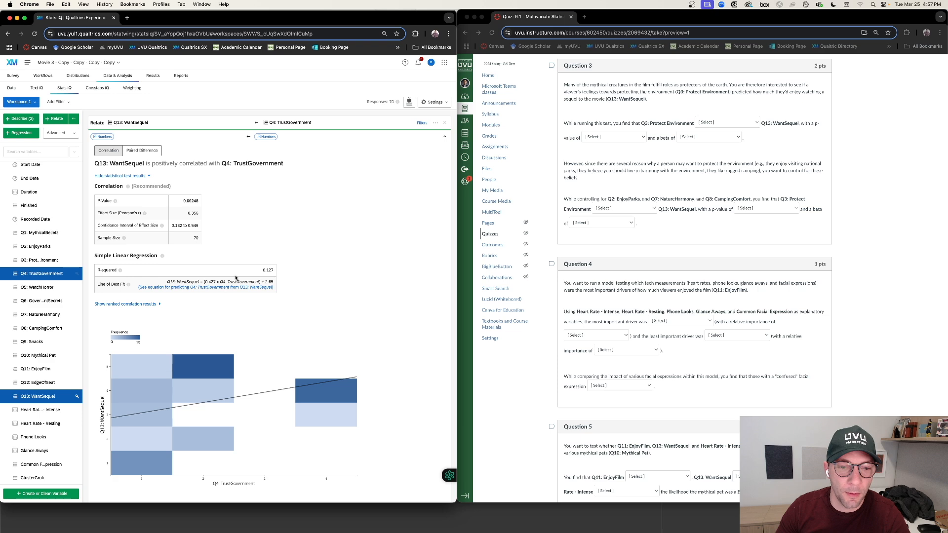
scroll(201, 284, "down", 2)
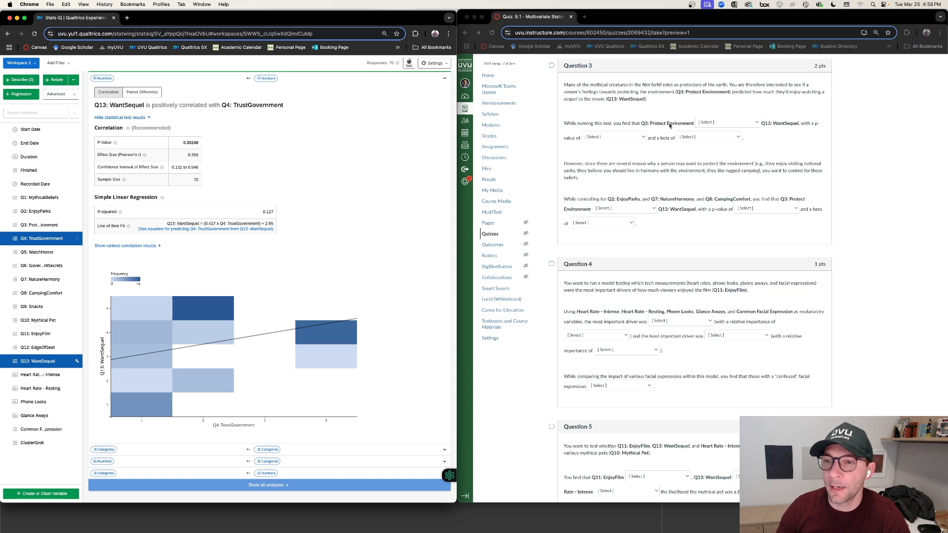
Step: Examine the prediction, p-value and beta answer choices in Question 3 of the Canvas quiz, and read its follow-up on control variables
left_click(747, 123)
left_click(747, 123)
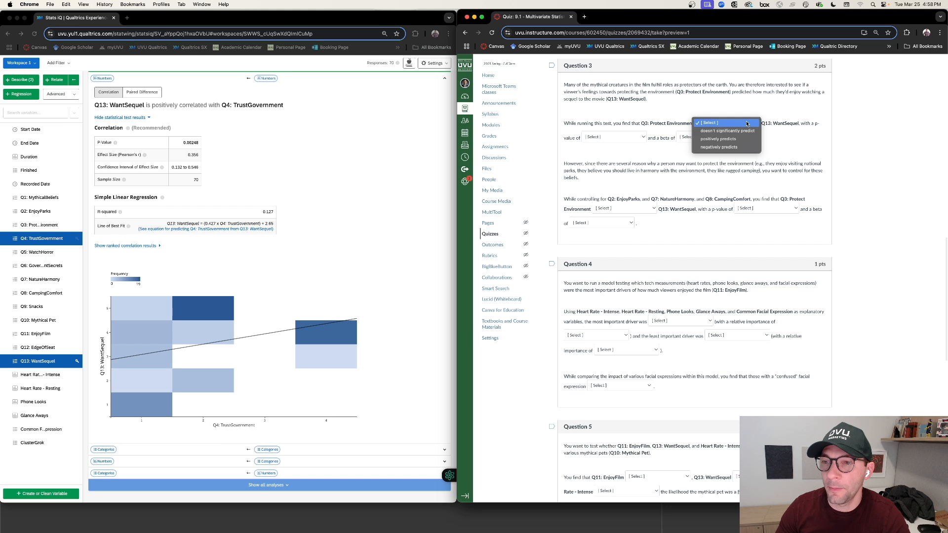
left_click(703, 102)
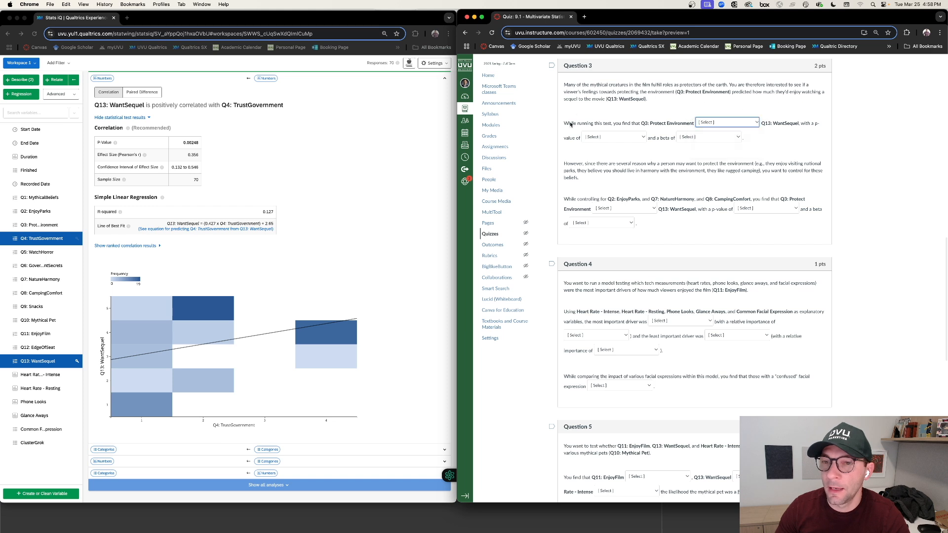
left_click(615, 136)
left_click(691, 154)
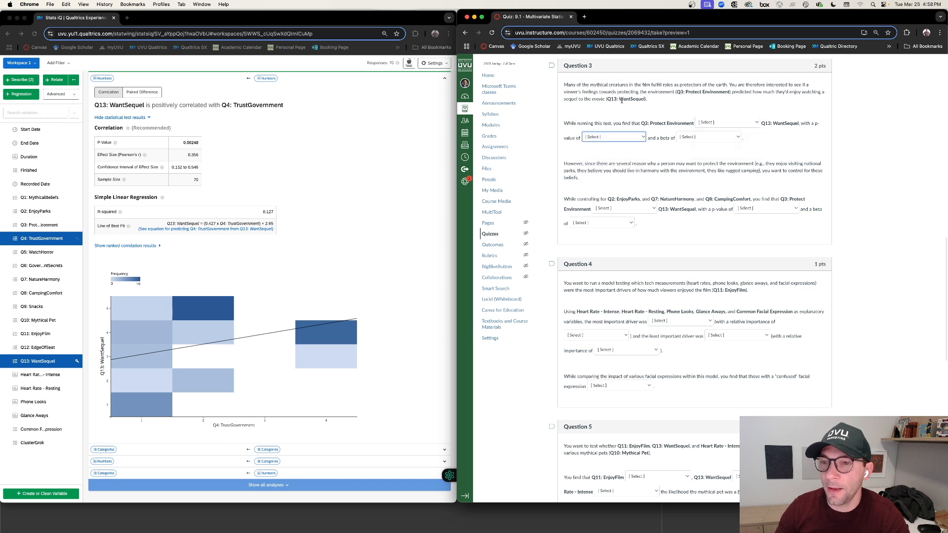
left_click(714, 138)
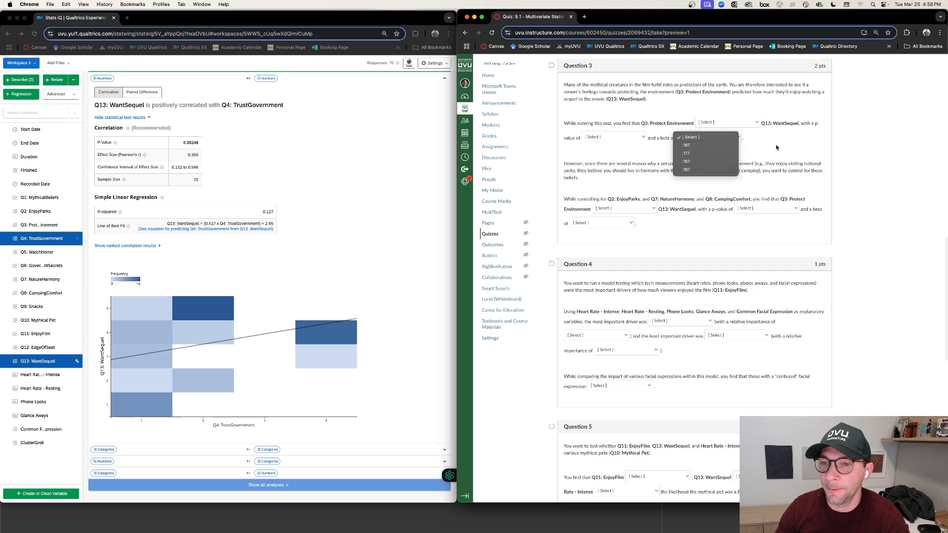
left_click(664, 157)
scroll(665, 158, "down", 4)
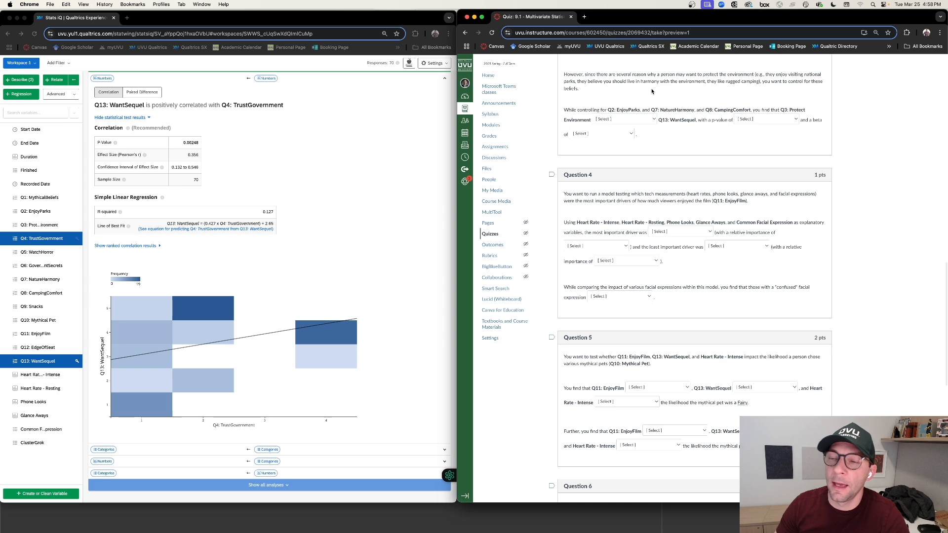
scroll(669, 98, "up", 2)
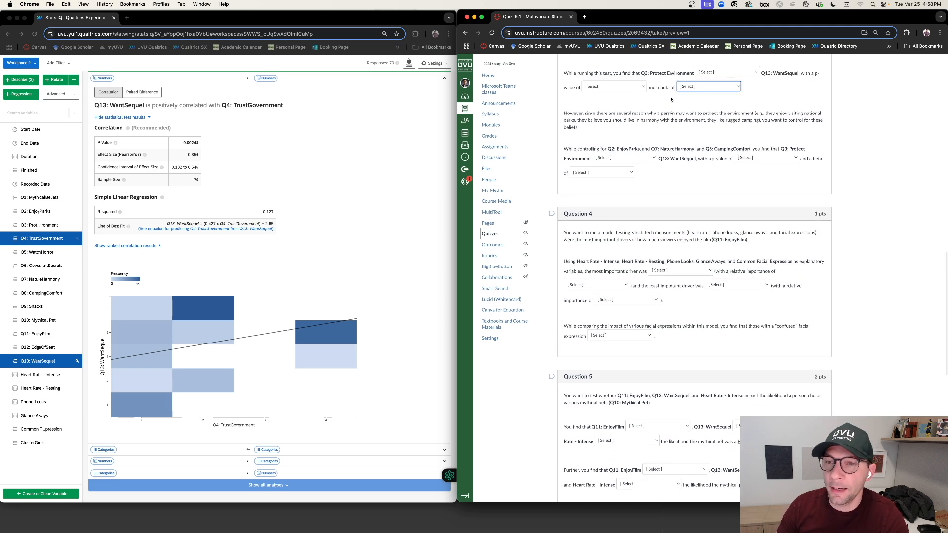
scroll(650, 114, "down", 1)
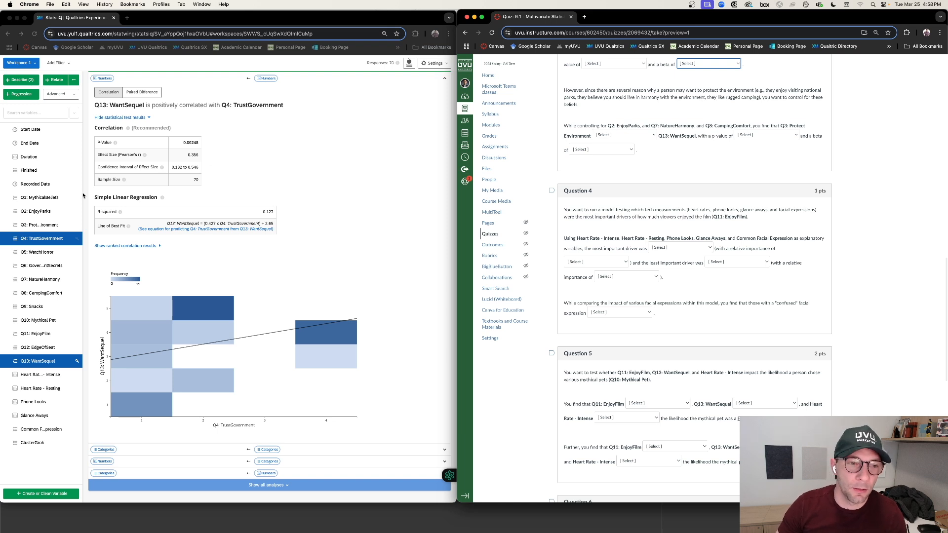
Step: Select Q3: ProtectEnvironment, Q7: NatureHarmony, Q2: EnjoyParks and Q8: CampingComfort as explanatory variables for Q13: WantSequel, in place of Q4: TrustGovernment
left_click(60, 226)
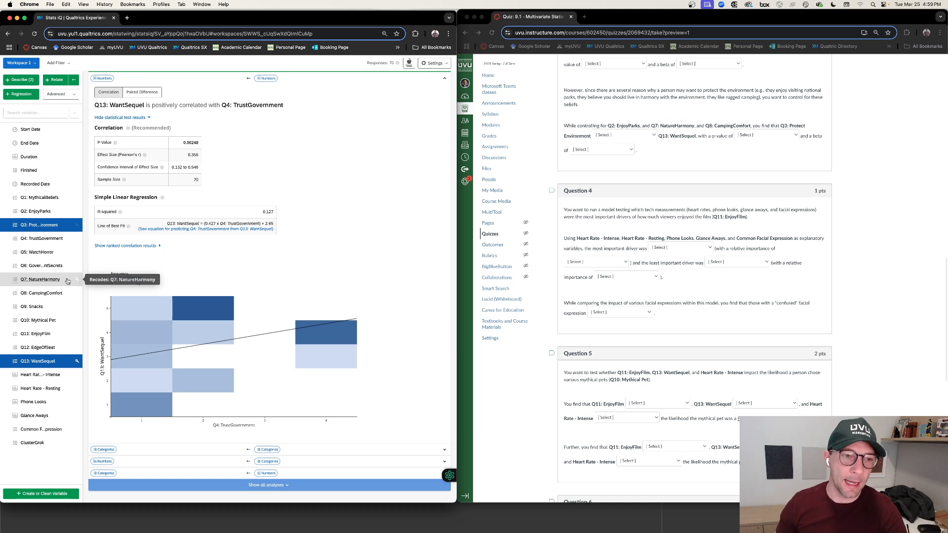
left_click(64, 281)
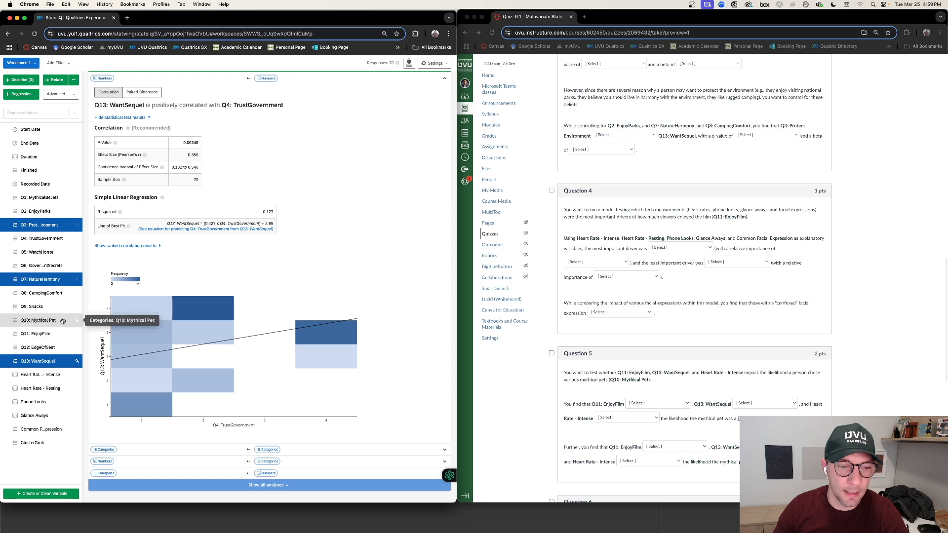
left_click(64, 212)
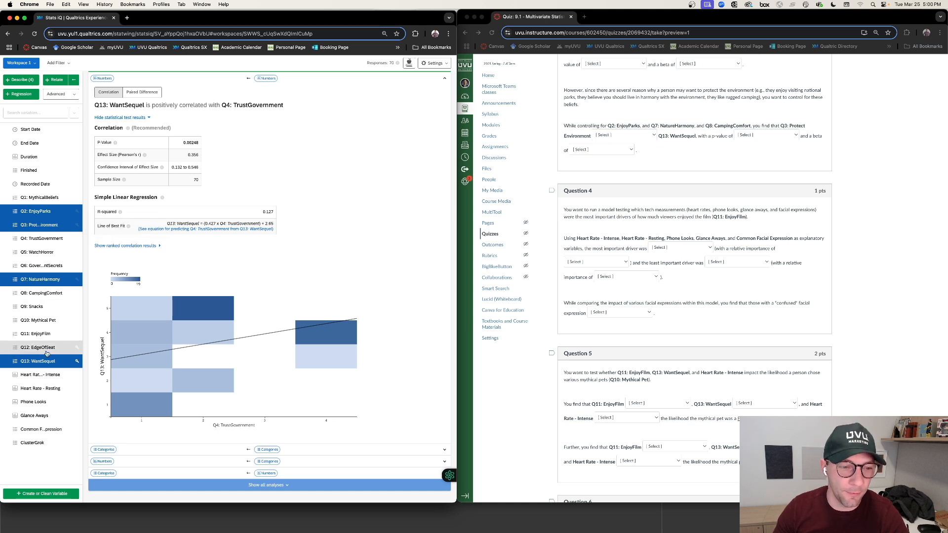
left_click(64, 295)
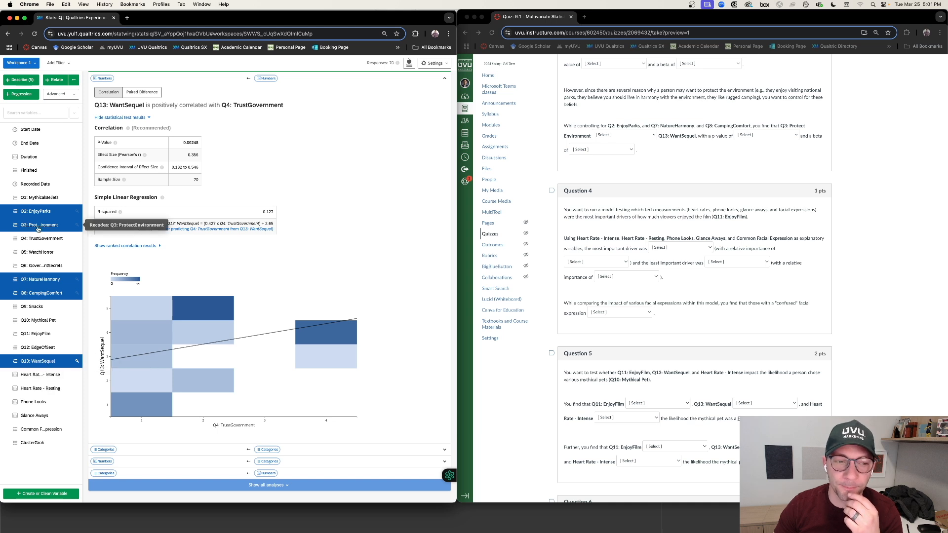
Step: Clear Q2: EnjoyParks and Q8: CampingComfort from the variable selection and add both back
left_click(7, 212)
left_click(5, 293)
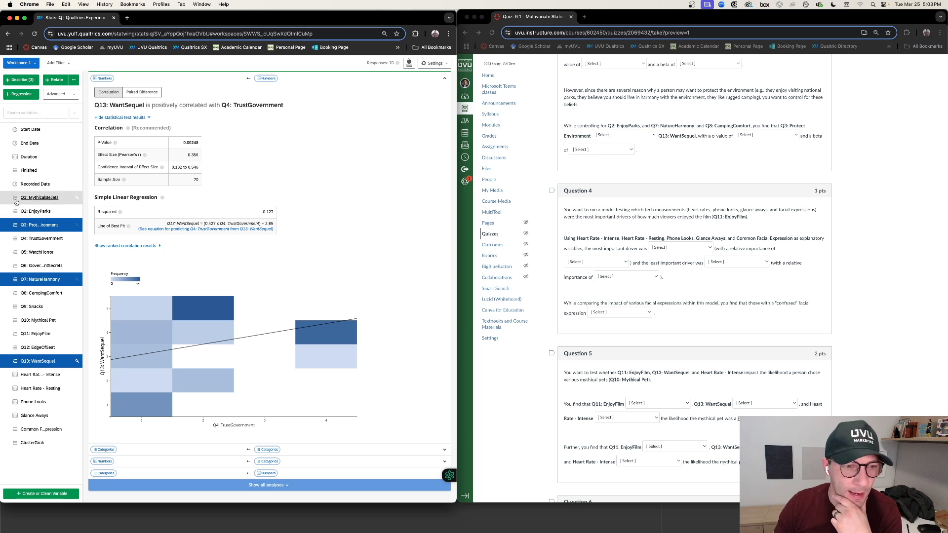
left_click(66, 211)
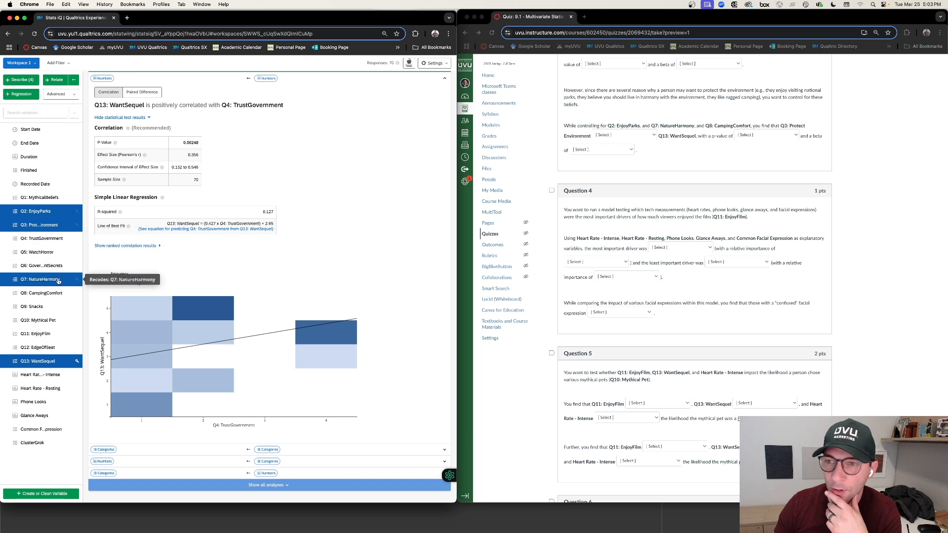
left_click(57, 280)
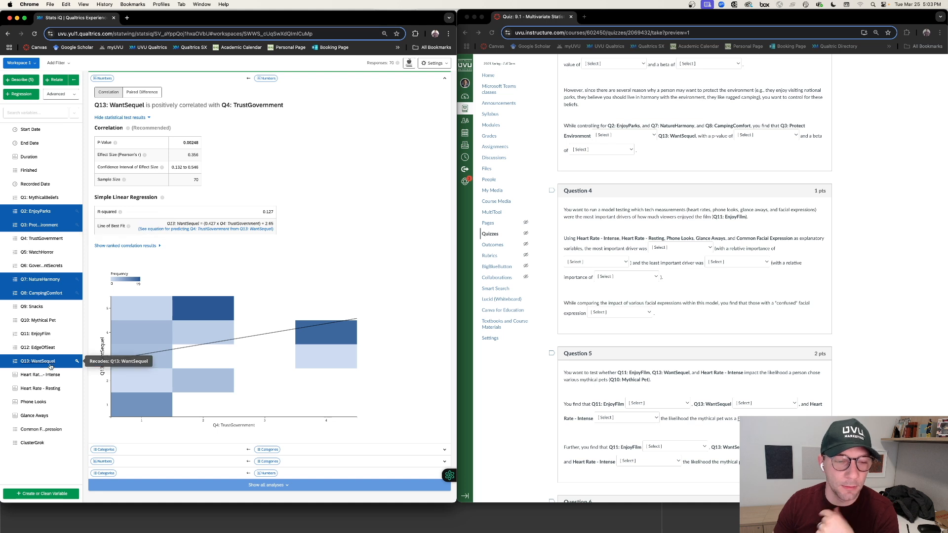
Step: Replace Q3: ProtectEnvironment with Q4: TrustGovernment in the variable selection and run a regression on Q13: WantSequel
left_click(6, 225)
left_click(6, 241)
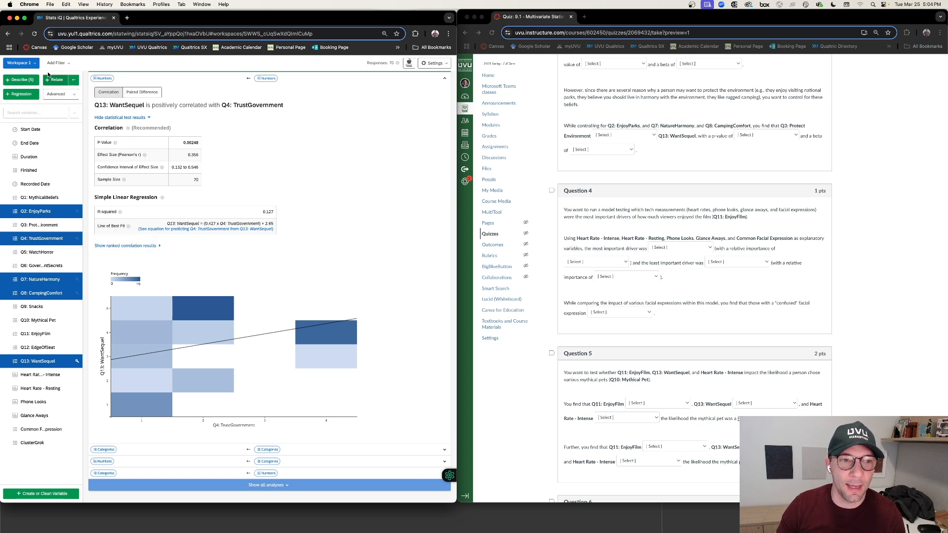
left_click(20, 94)
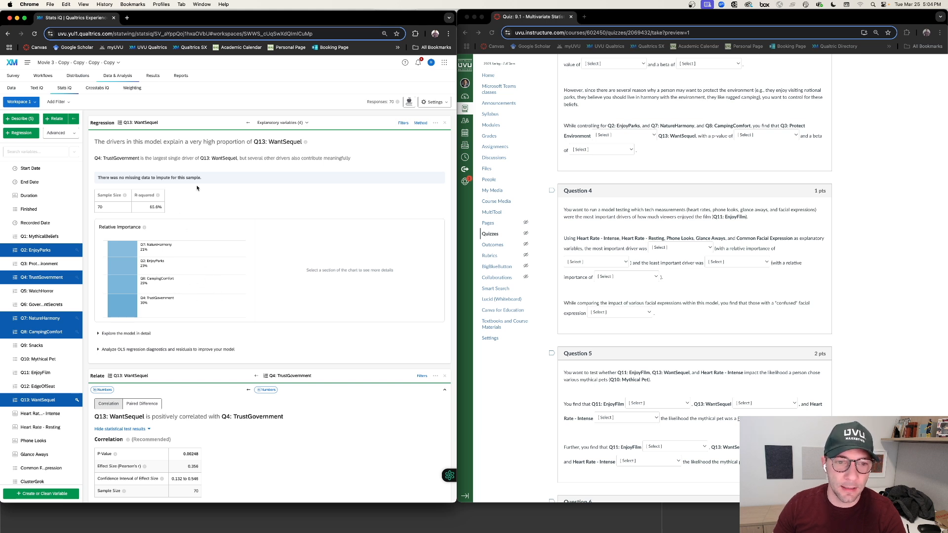
Step: Examine the relative importance details of Q4: TrustGovernment and Q8: CampingComfort in the Q13: WantSequel regression
left_click(123, 306)
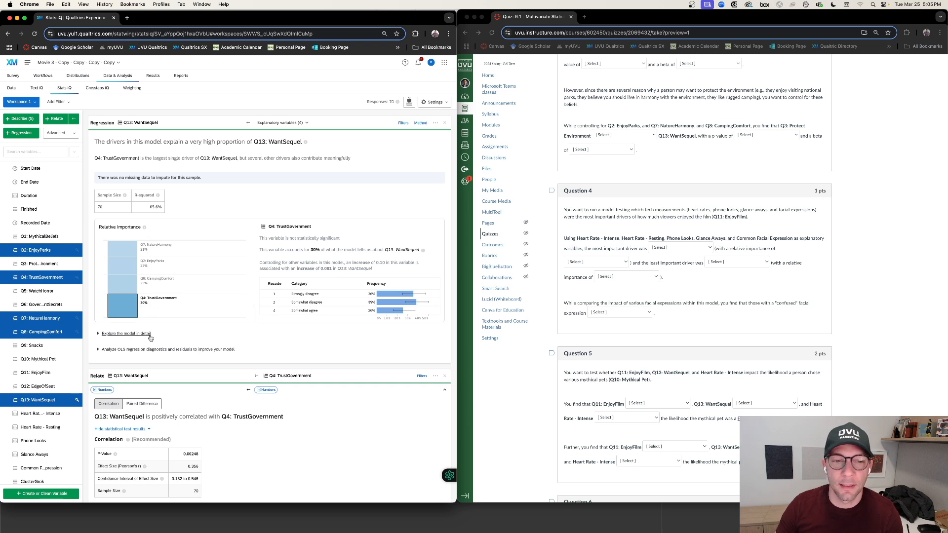
scroll(233, 295, "down", 4)
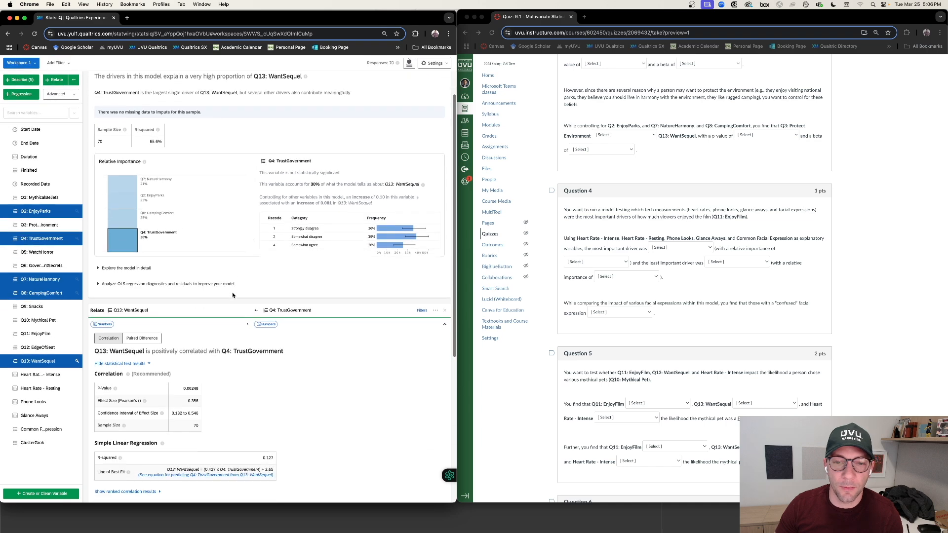
scroll(218, 217, "up", 1)
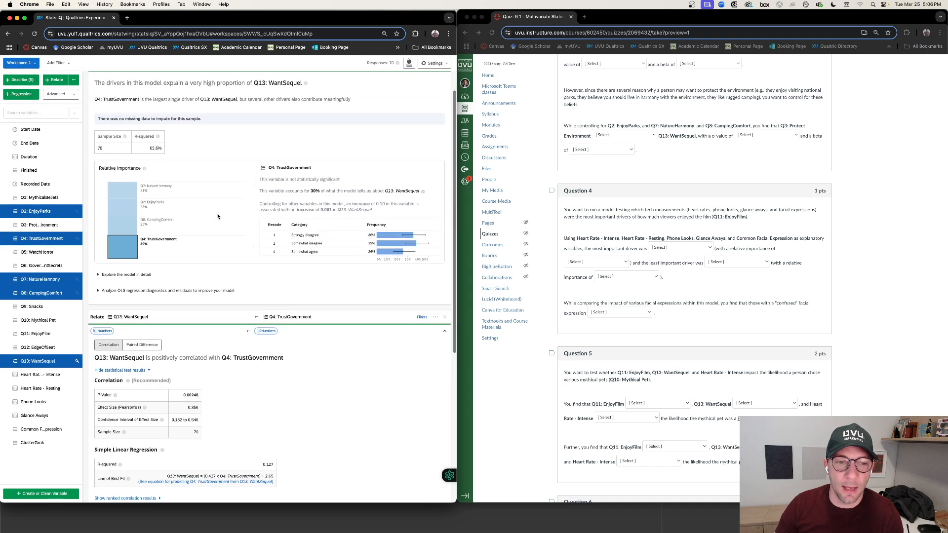
left_click(126, 226)
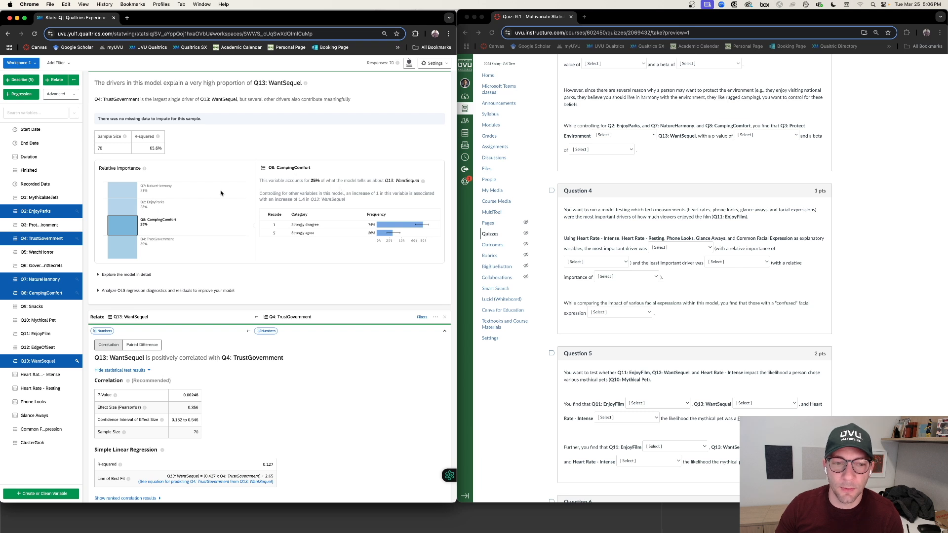
left_click(119, 250)
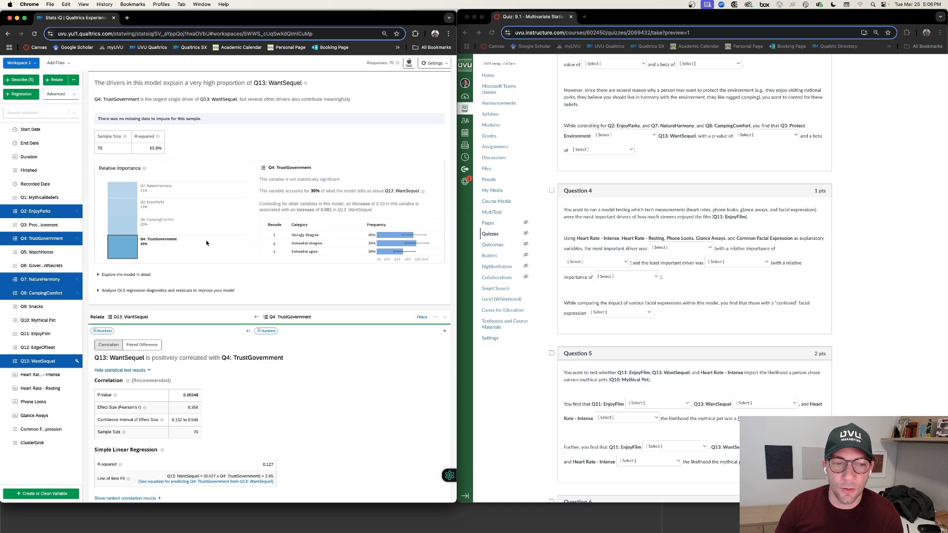
scroll(206, 242, "down", 2)
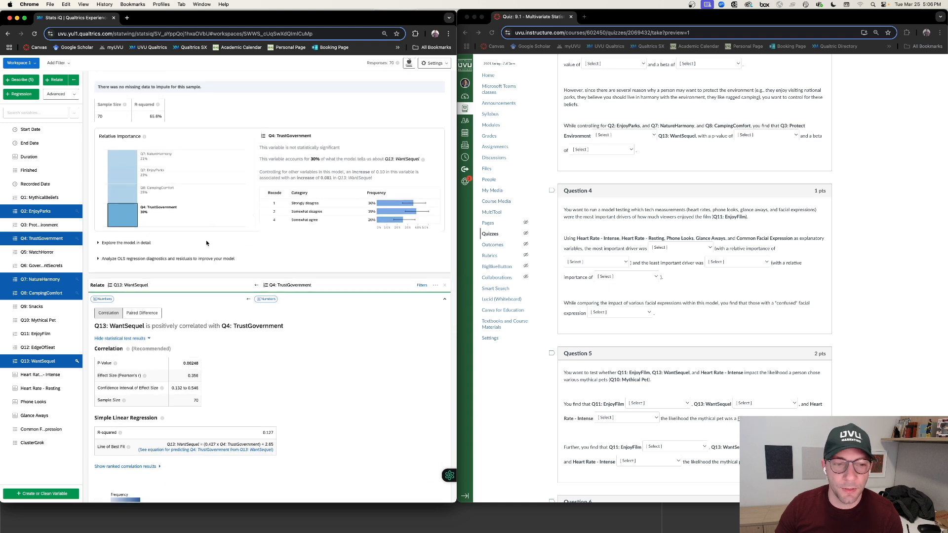
Step: Expand the detailed view of the regression model and compare its Q4: TrustGovernment p-value with the earlier correlation result
left_click(99, 244)
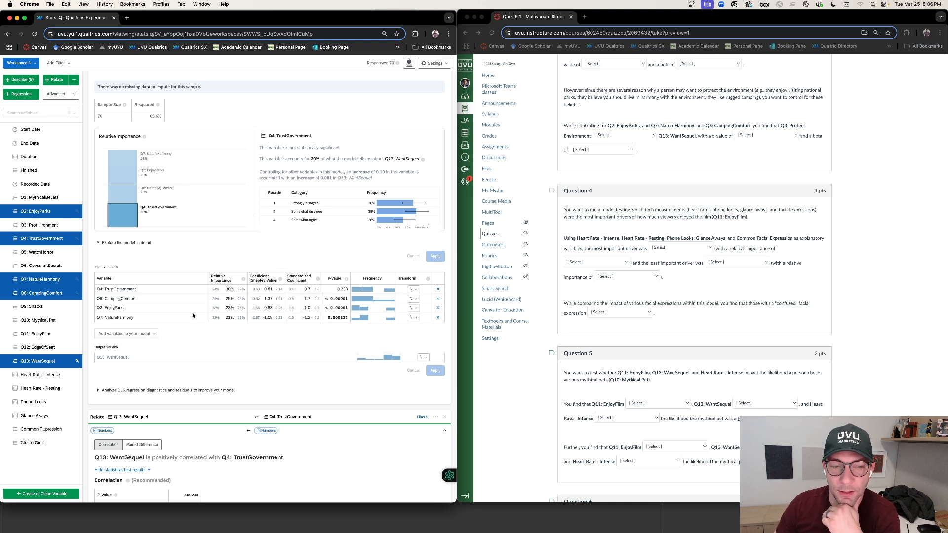
mouse_move(316, 309)
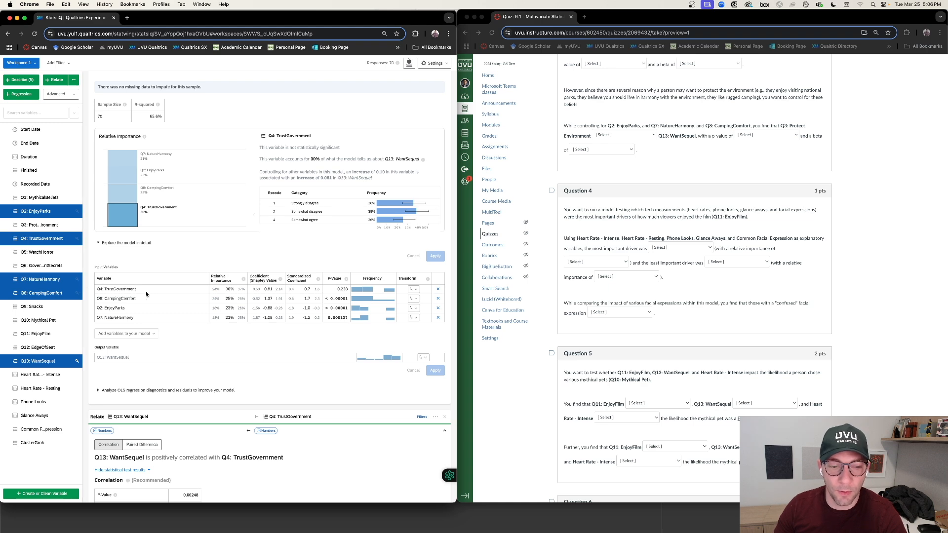
scroll(146, 295, "down", 10)
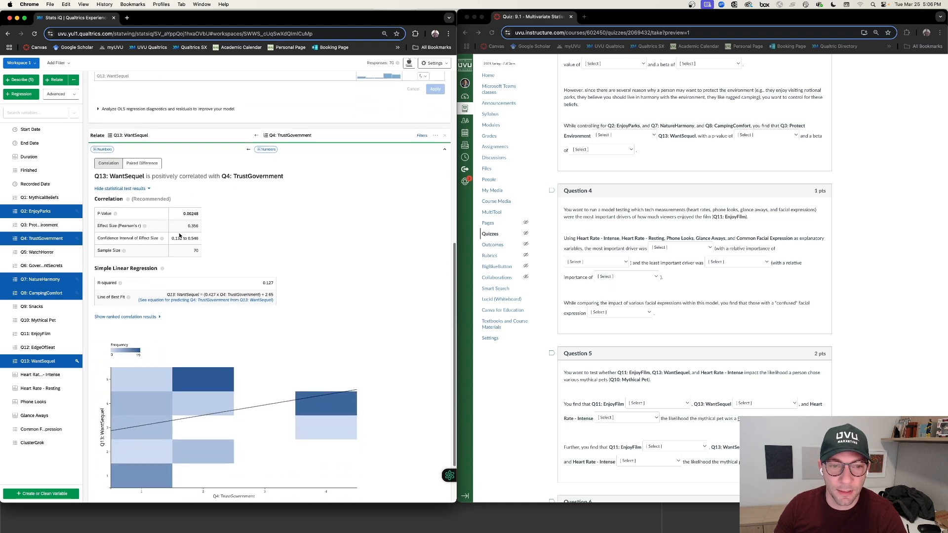
scroll(202, 232, "up", 9)
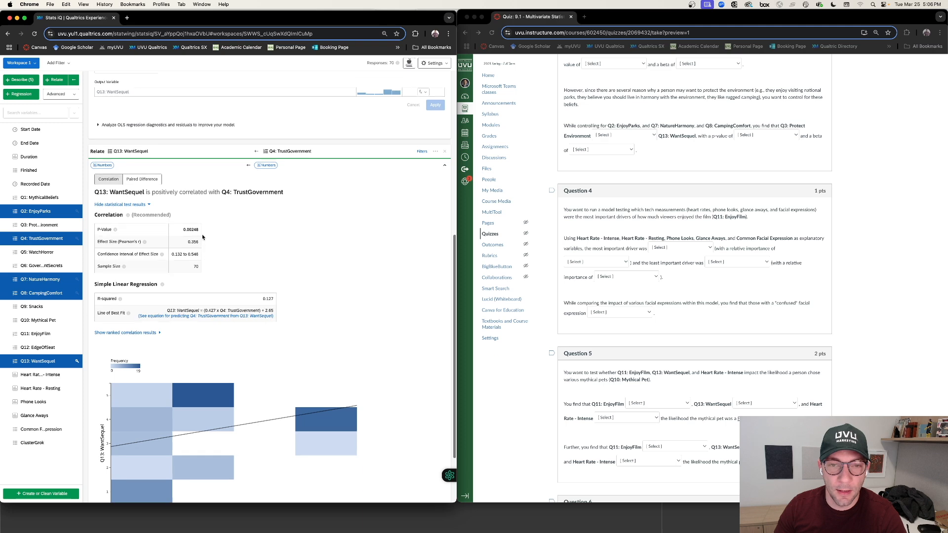
scroll(202, 237, "up", 1)
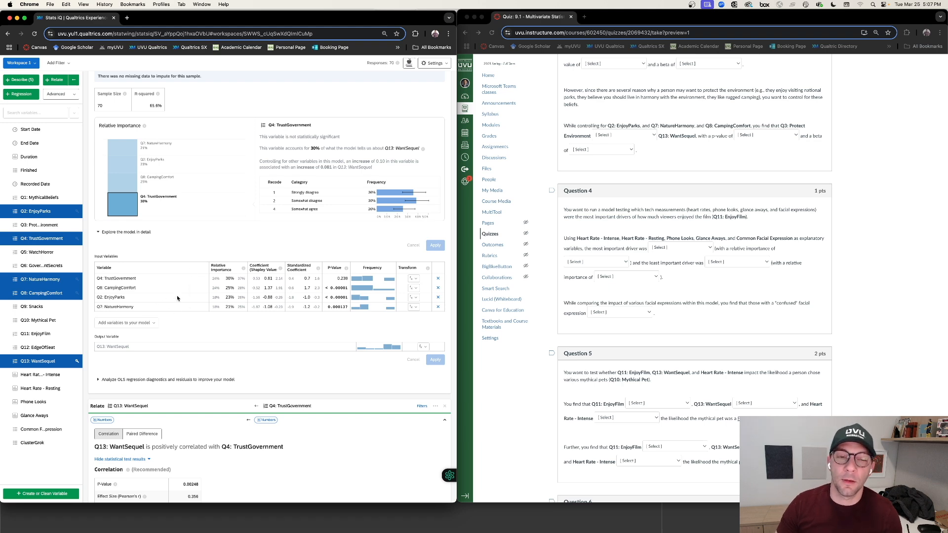
scroll(173, 308, "up", 1)
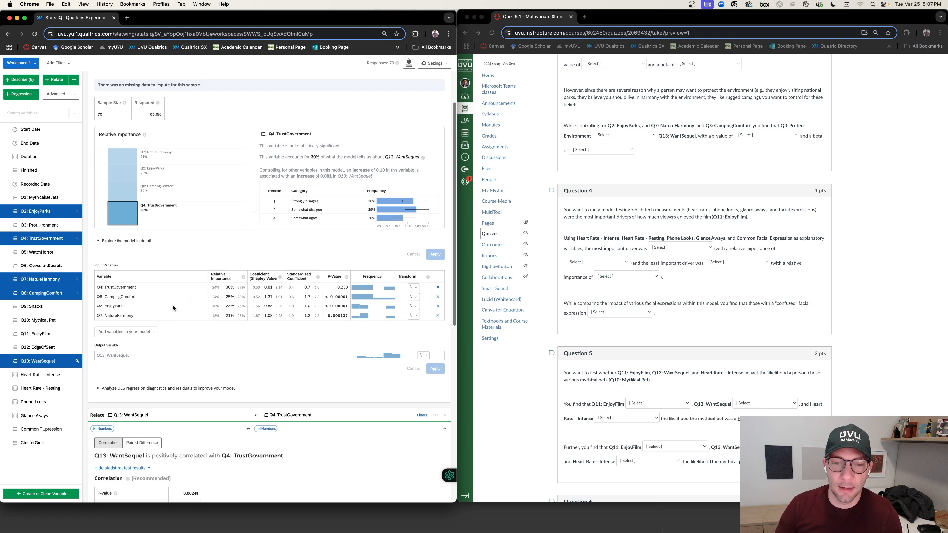
Step: Examine the coefficients and confidence intervals of Q8: CampingComfort and Q7: NatureHarmony in the regression's input variables
scroll(311, 326, "down", 2)
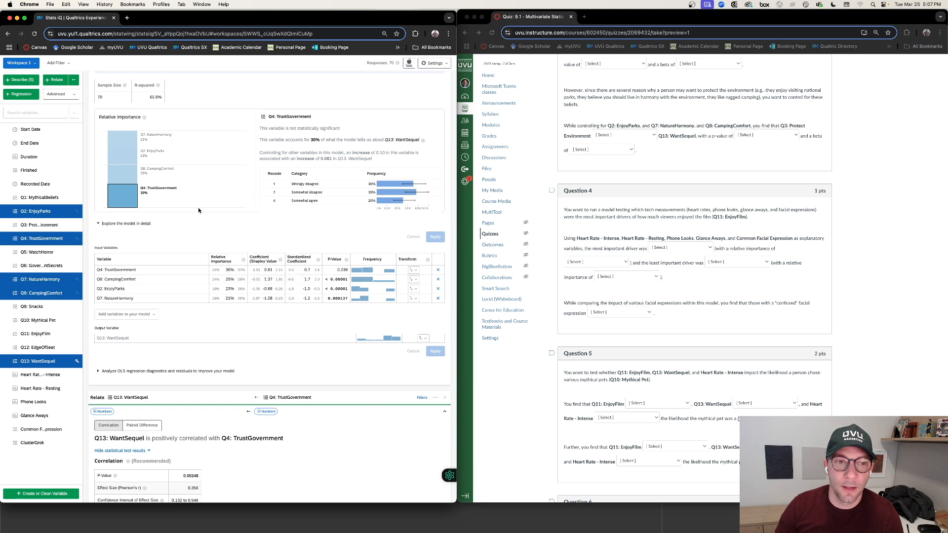
scroll(200, 209, "down", 2)
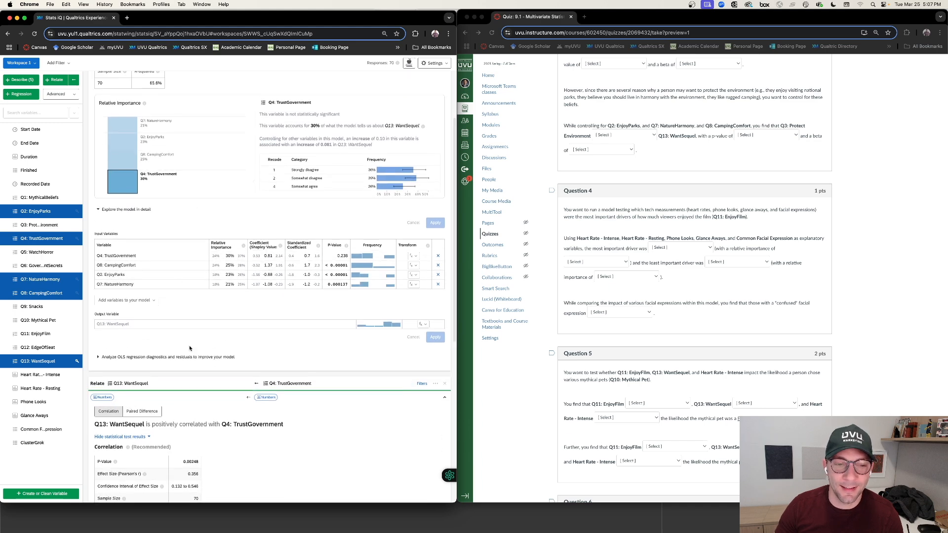
mouse_move(268, 265)
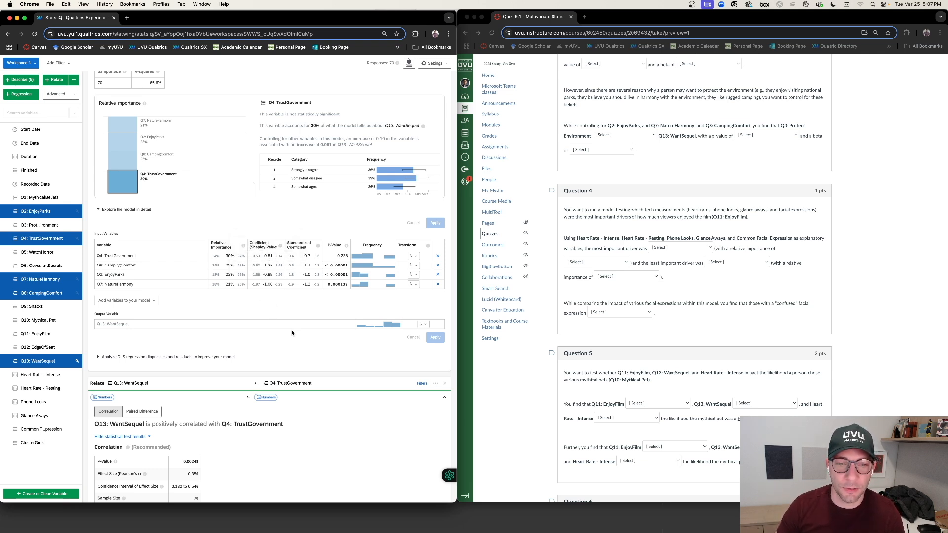
mouse_move(269, 266)
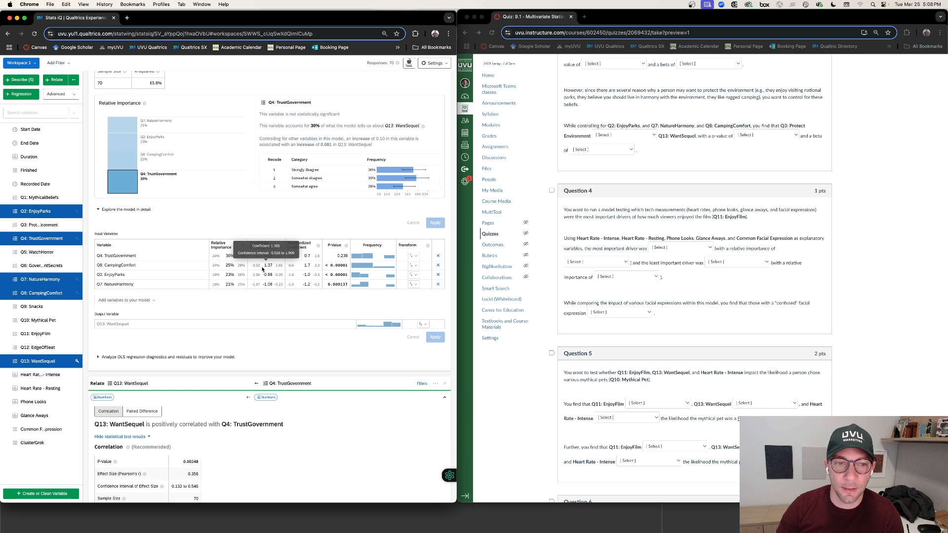
scroll(266, 269, "up", 1)
scroll(198, 286, "down", 1)
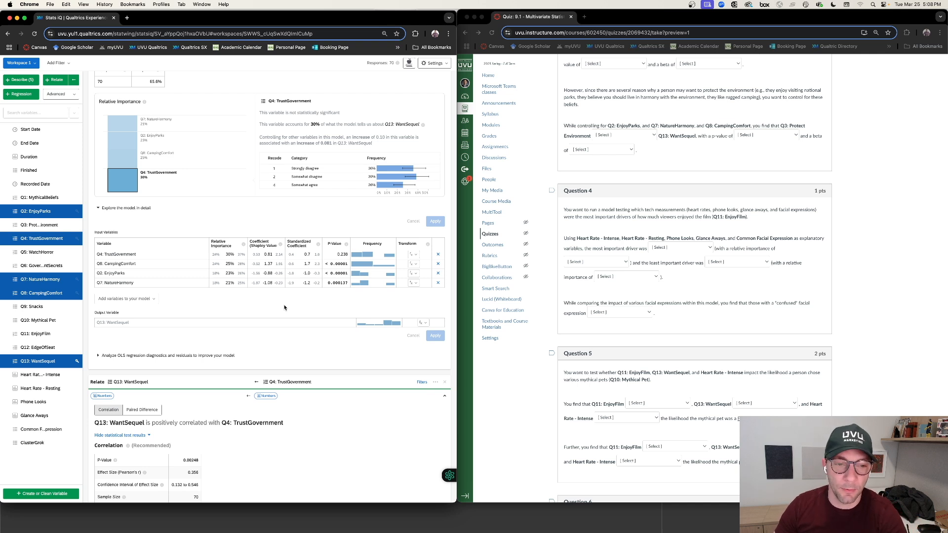
mouse_move(265, 284)
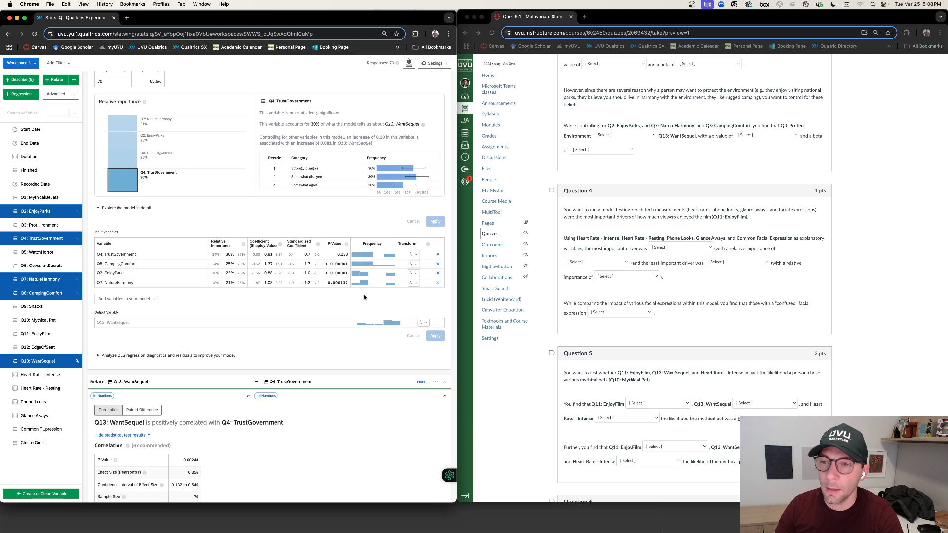
Step: Examine the prediction, p-value and beta answer choices in Question 3's control-variable follow-up, and move on to Question 4
left_click(649, 136)
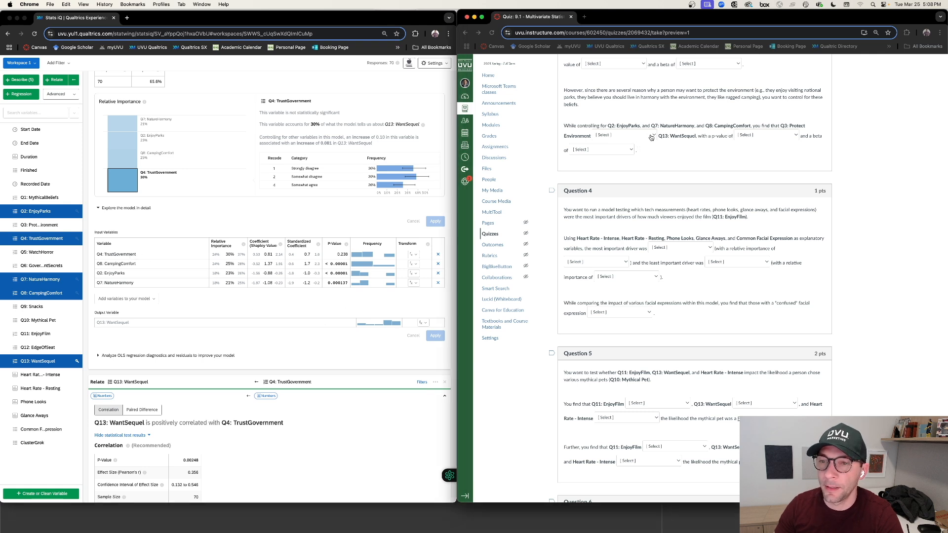
left_click(650, 137)
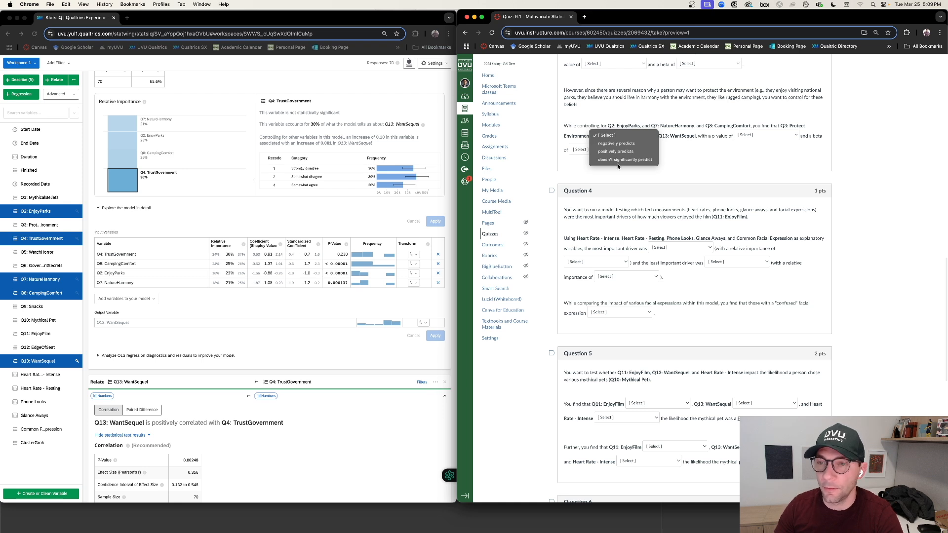
left_click(721, 144)
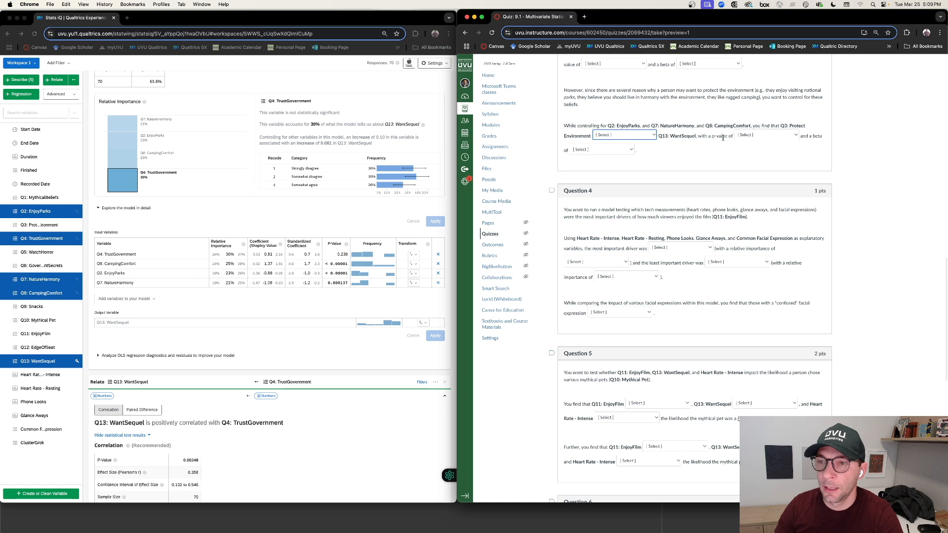
left_click(793, 137)
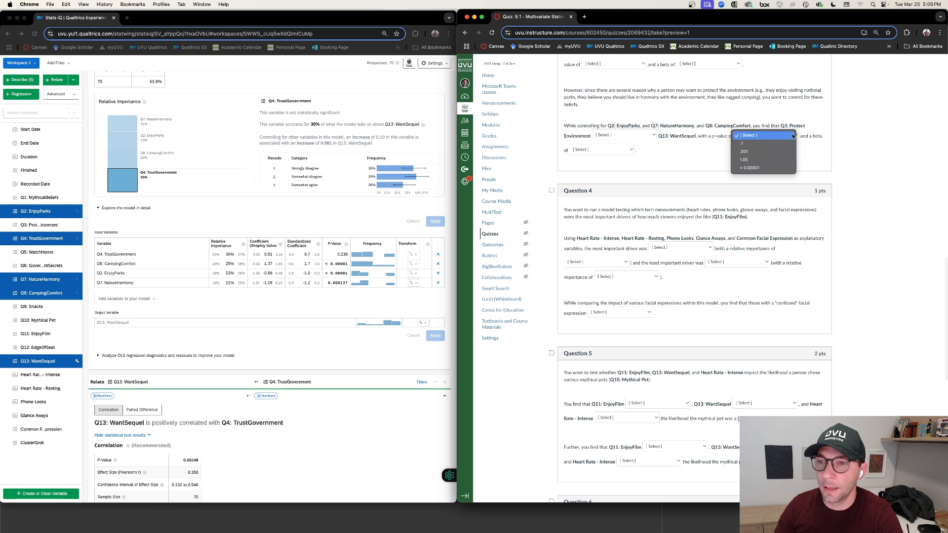
left_click(828, 130)
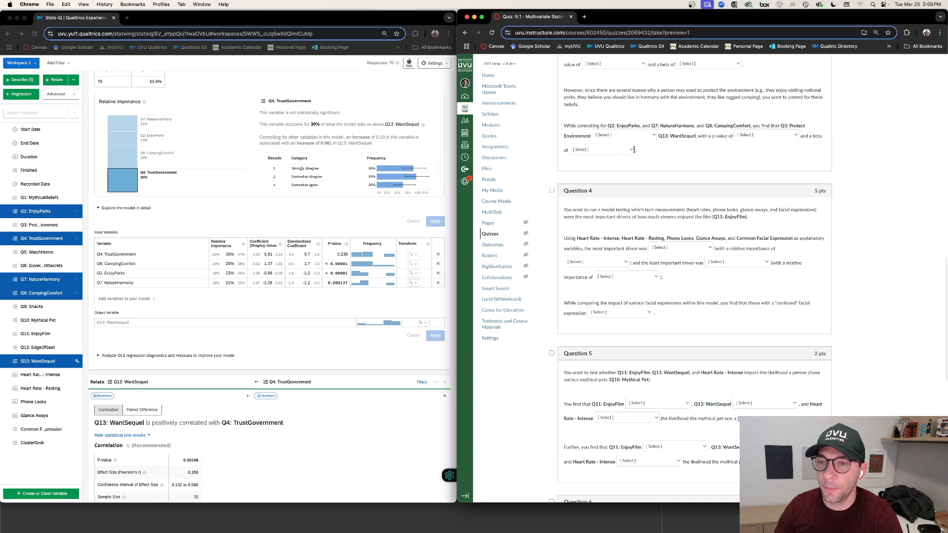
left_click(626, 151)
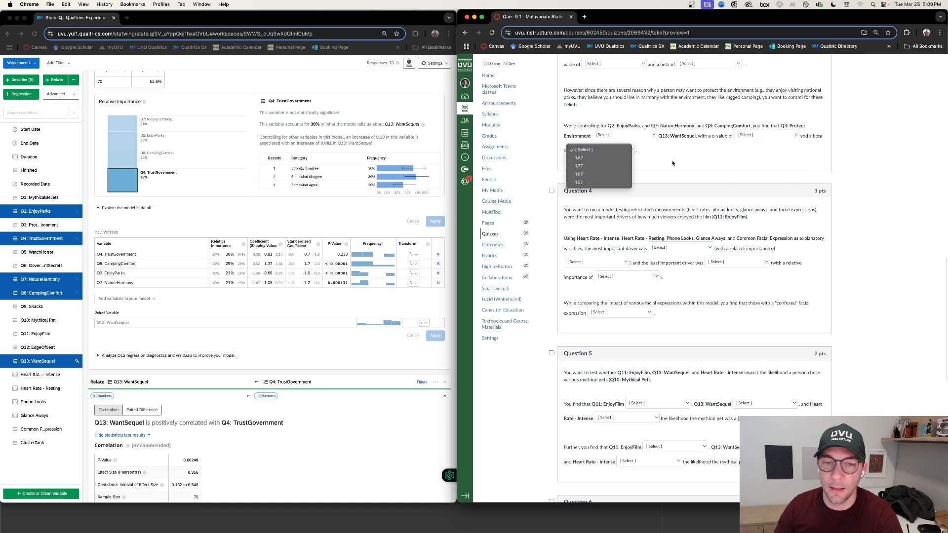
left_click(694, 153)
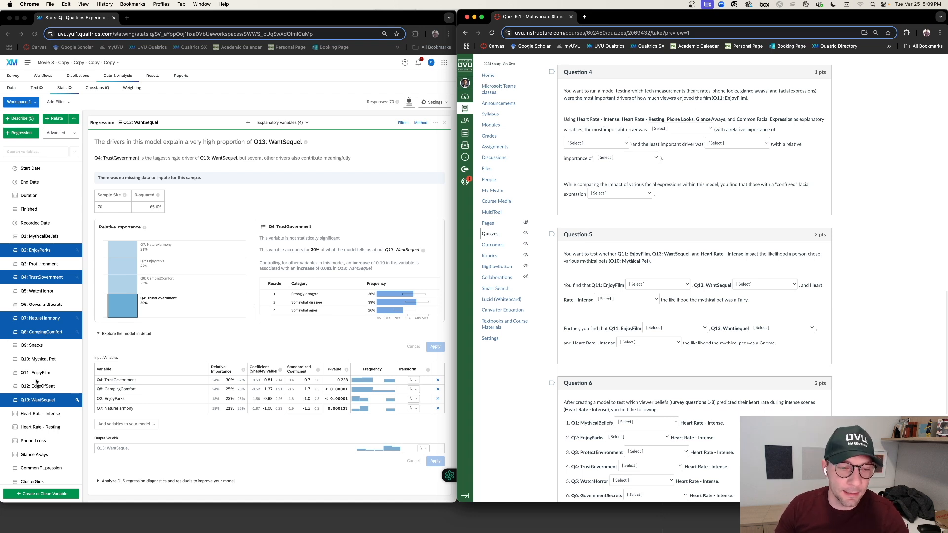
scroll(42, 375, "down", 2)
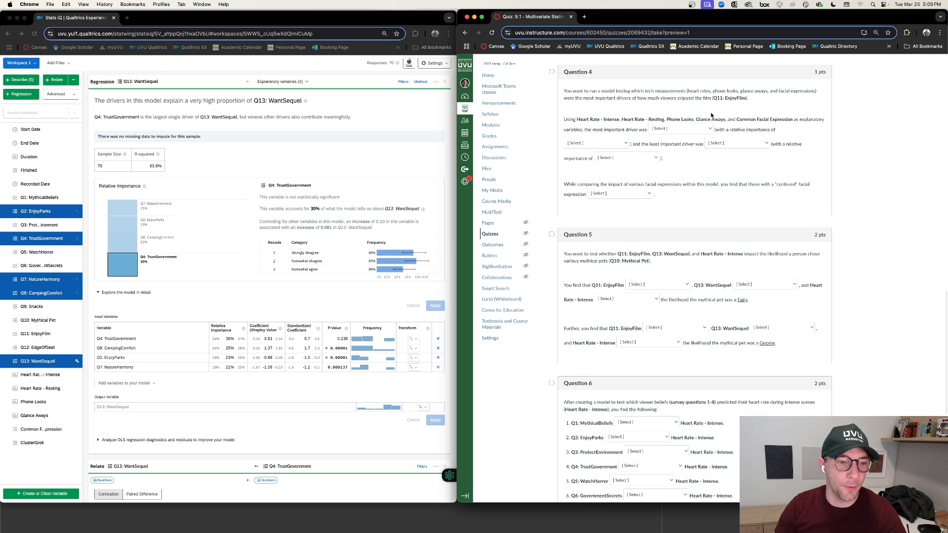
Step: Clear the variable selection by deselecting Q2: EnjoyParks, Q4: TrustGovernment, Q7: NatureHarmony, Q8: CampingComfort and Q13: WantSequel
left_click(2, 211)
left_click(5, 211)
left_click(5, 239)
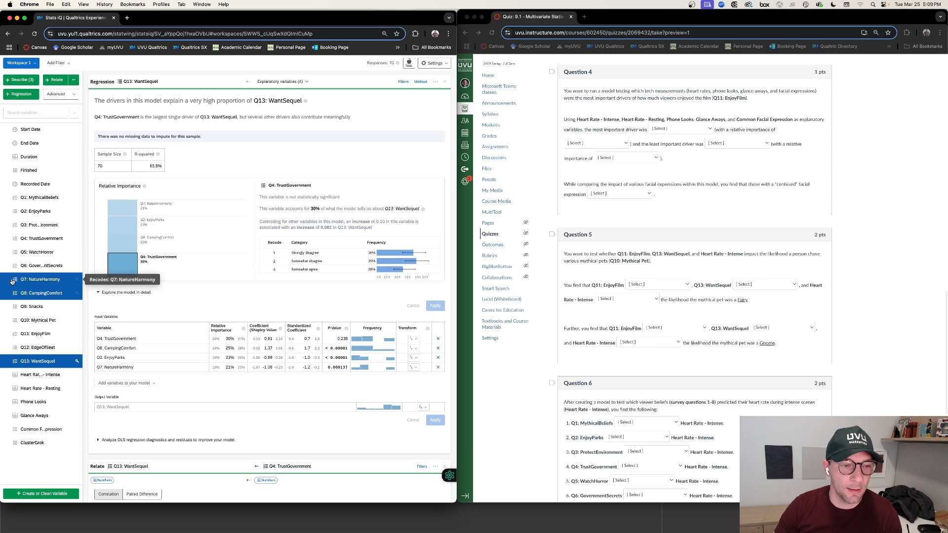
left_click(4, 279)
left_click(5, 294)
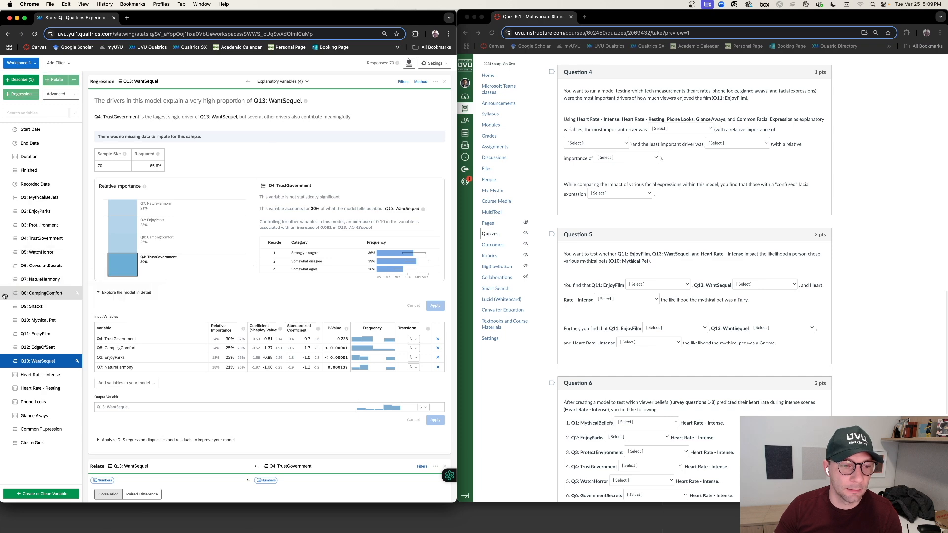
left_click(4, 360)
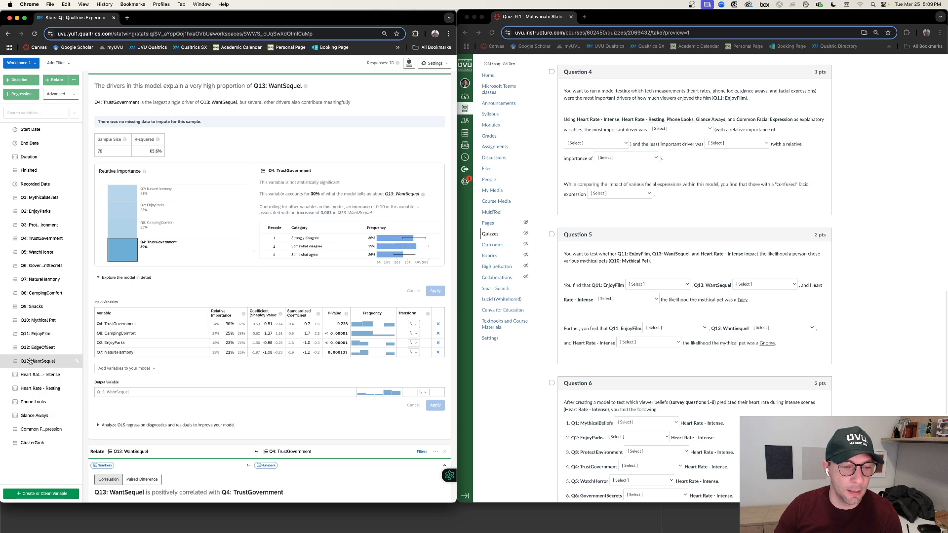
Step: Select Heart Rate - Intense, Heart Rate - Resting, Phone Looks, Glance Aways and Common Facial Expression, with Q11: EnjoyFilm as the key variable
left_click(8, 374)
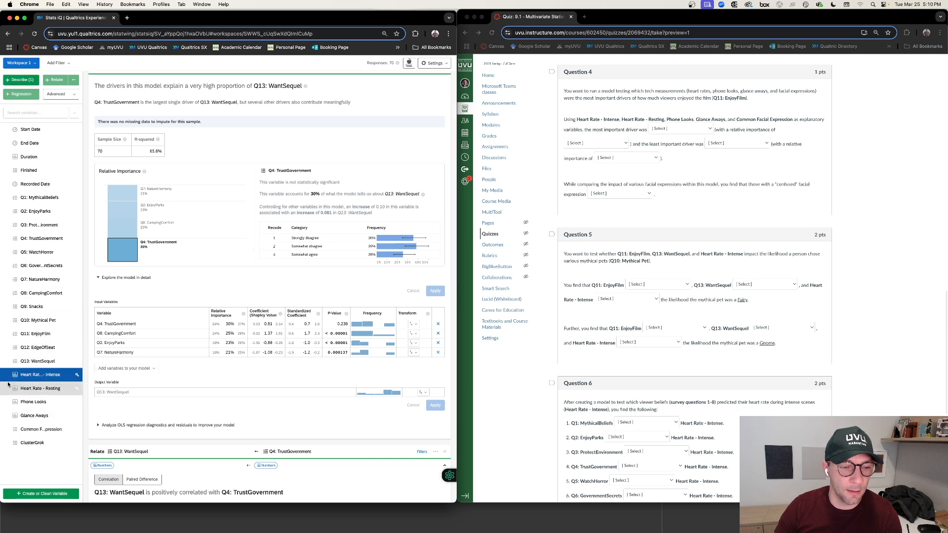
left_click(7, 388)
left_click(7, 402)
left_click(6, 416)
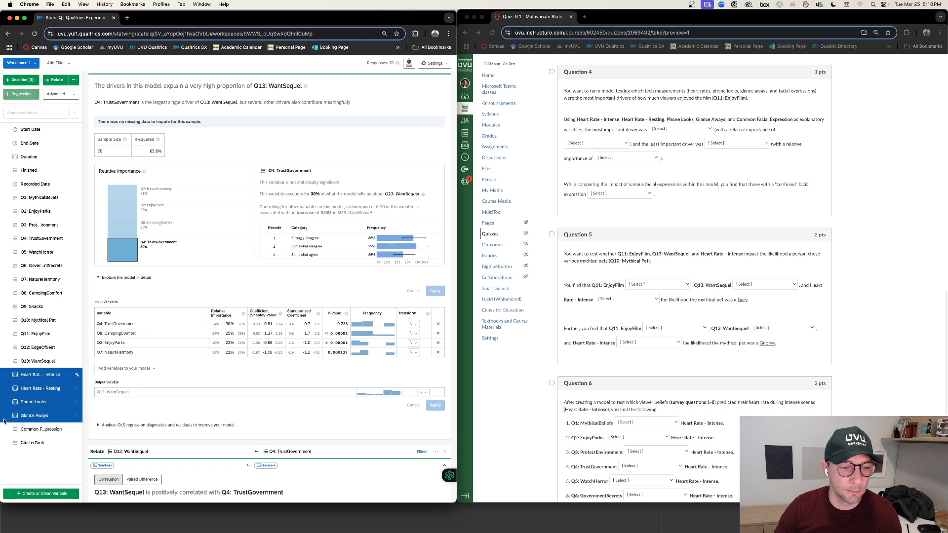
left_click(4, 433)
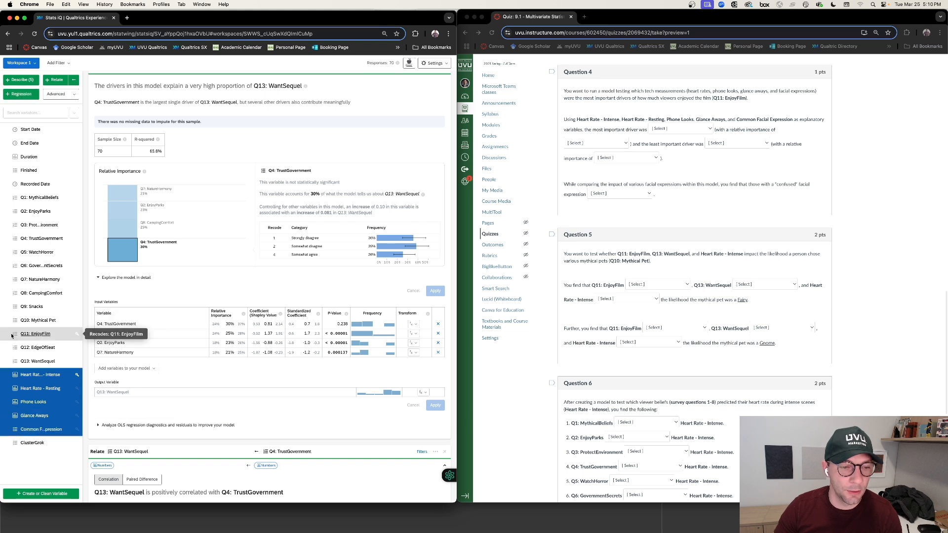
left_click(5, 334)
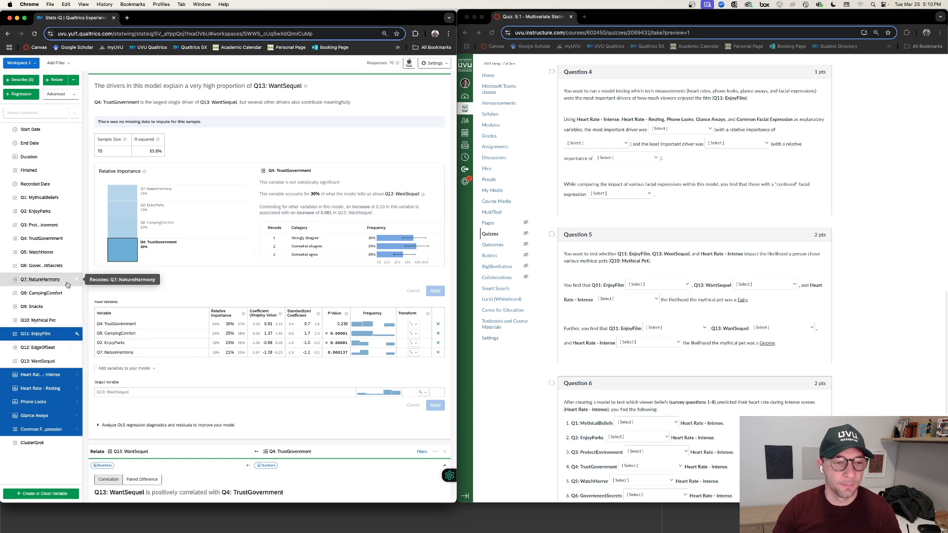
Step: Replace Q11: EnjoyFilm with Q13: WantSequel as the key variable and run the regression on the five tech measurements
left_click(63, 361)
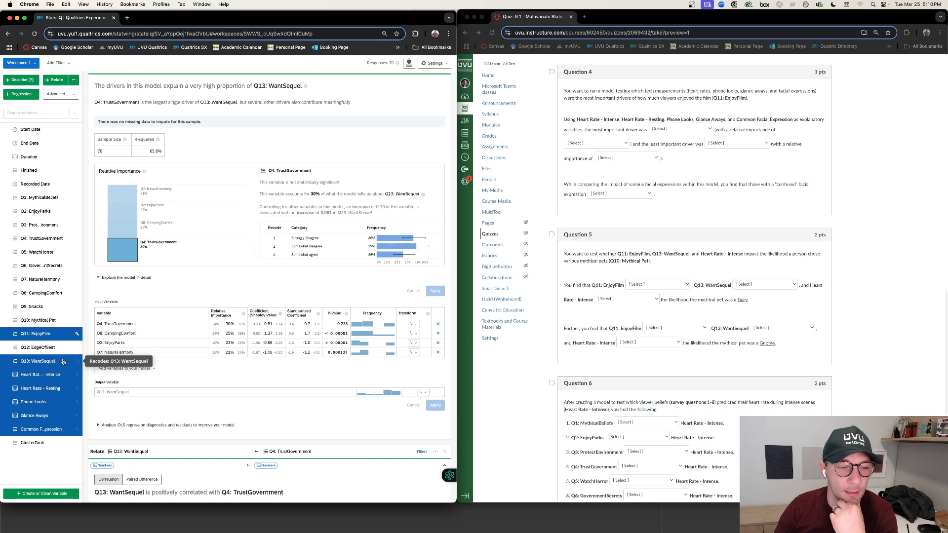
left_click(32, 334)
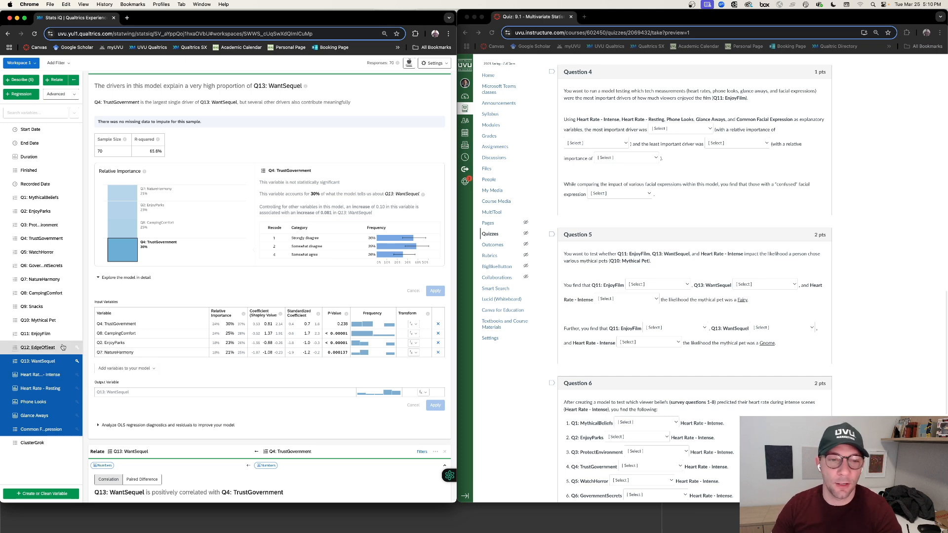
scroll(228, 241, "up", 2)
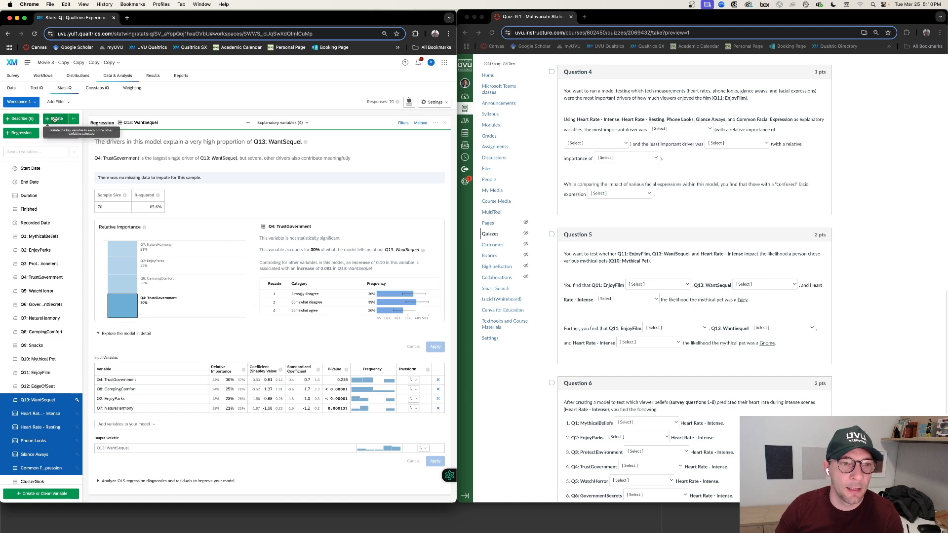
left_click(18, 133)
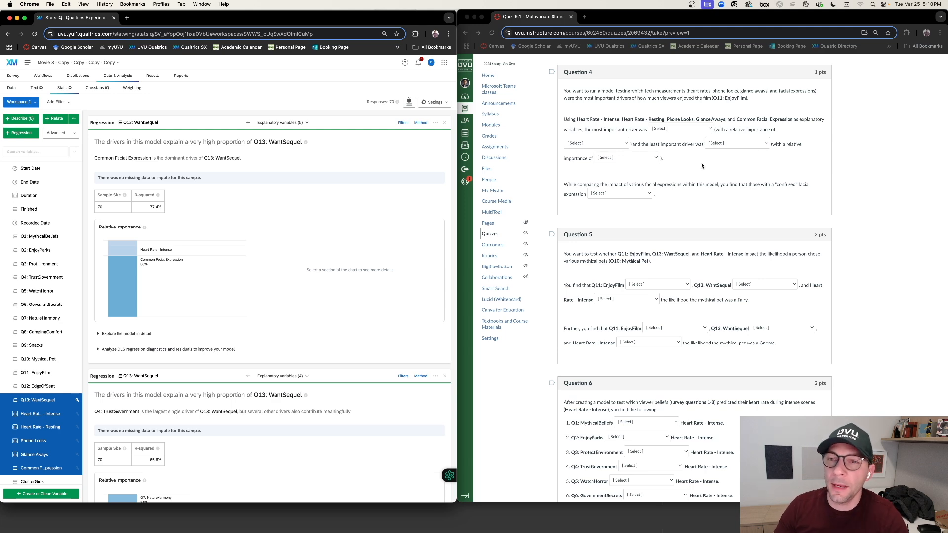
Step: Examine the relative importance details of Common Facial Expression in the Q13: WantSequel regression, including the effect of each expression category
scroll(701, 166, "up", 1)
scroll(702, 166, "down", 1)
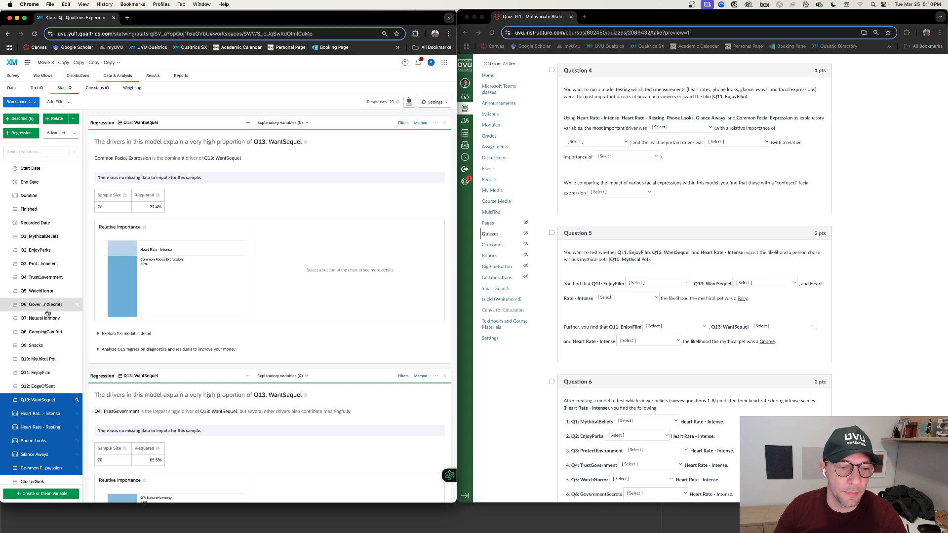
scroll(45, 317, "down", 1)
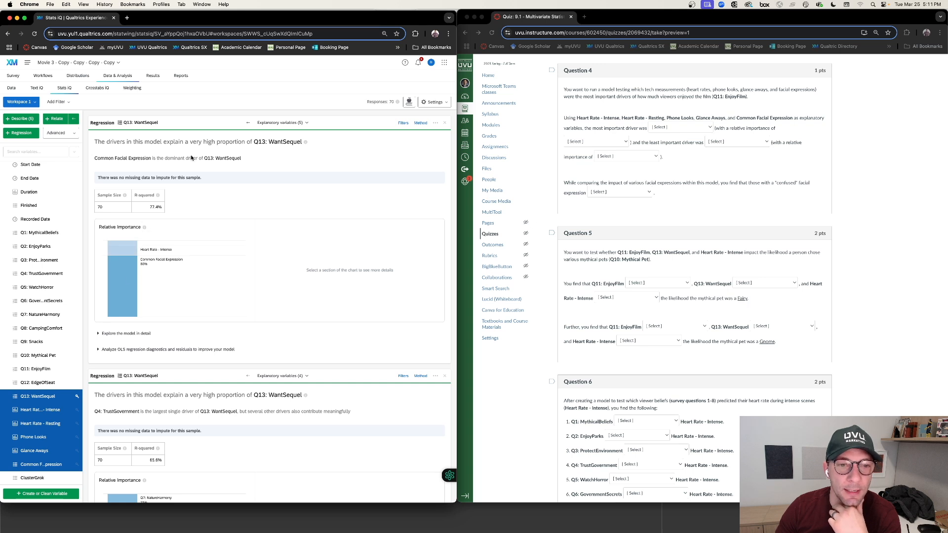
left_click(119, 288)
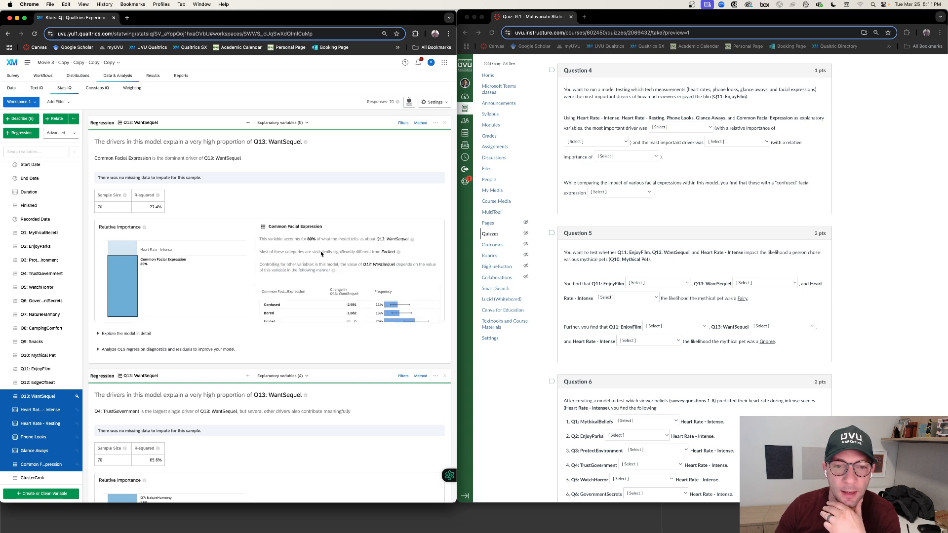
mouse_move(312, 240)
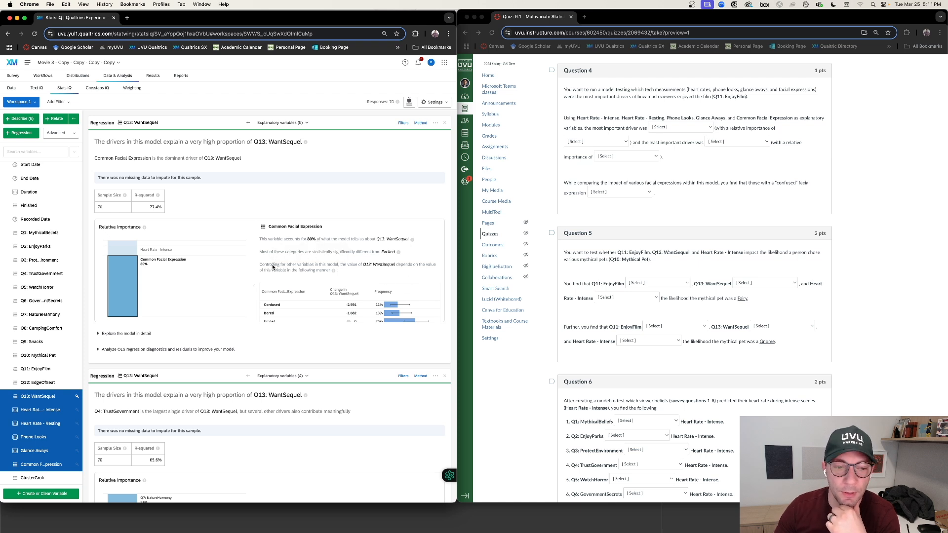
scroll(274, 266, "down", 3)
Step: Expand the detailed model view and examine Common Facial Expression's baseline options and the coefficient of the Happy category
left_click(110, 334)
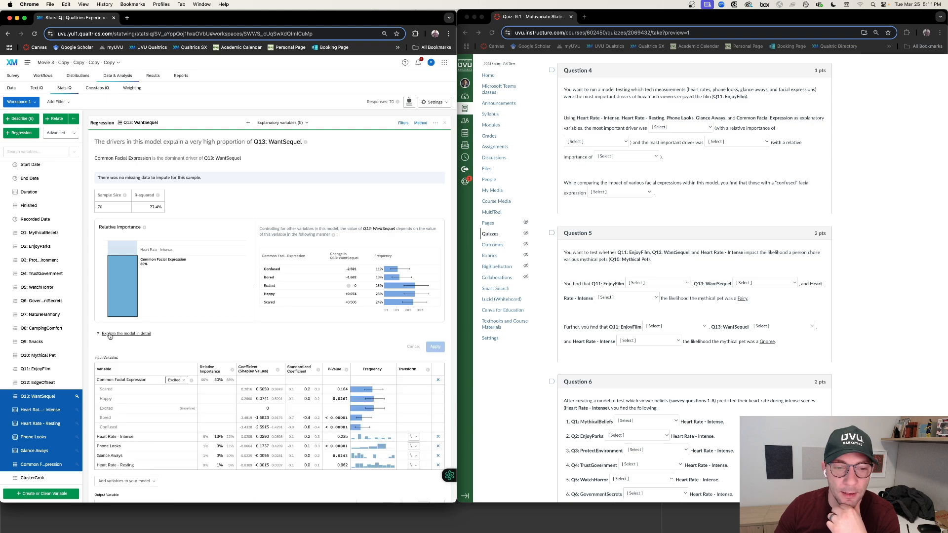
scroll(270, 273, "down", 3)
scroll(270, 272, "down", 1)
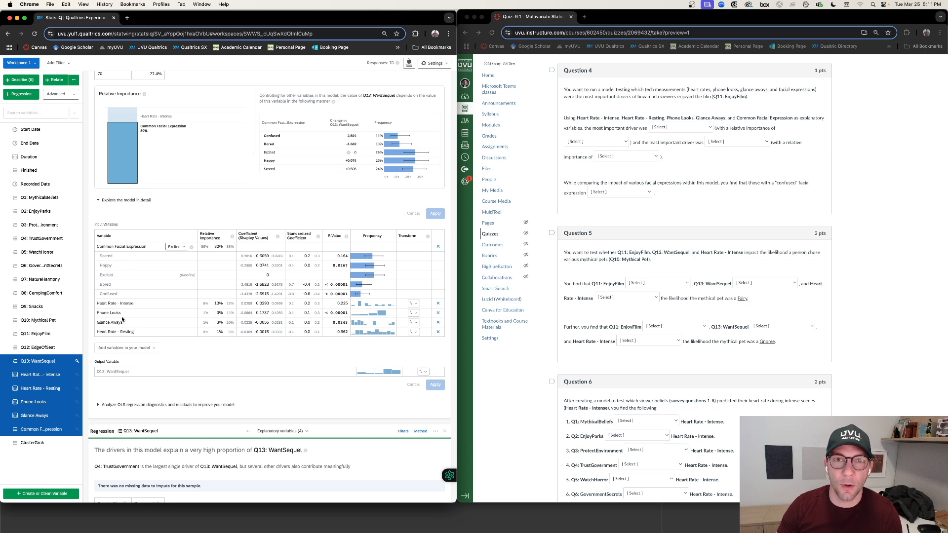
left_click(176, 246)
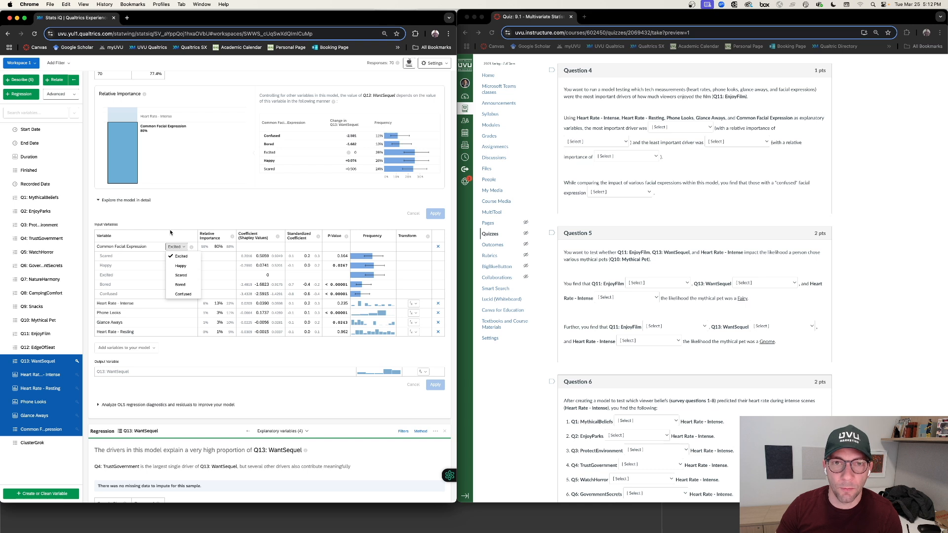
left_click(169, 234)
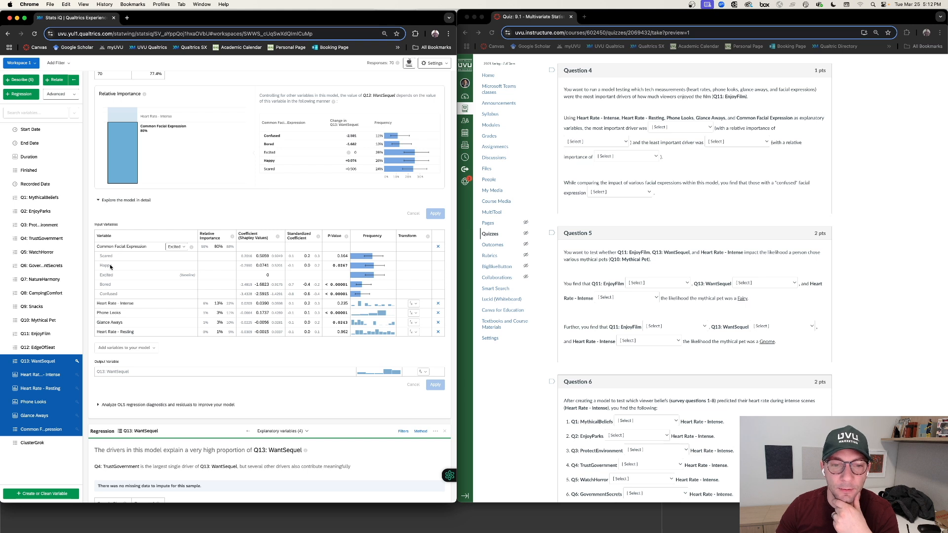
mouse_move(256, 267)
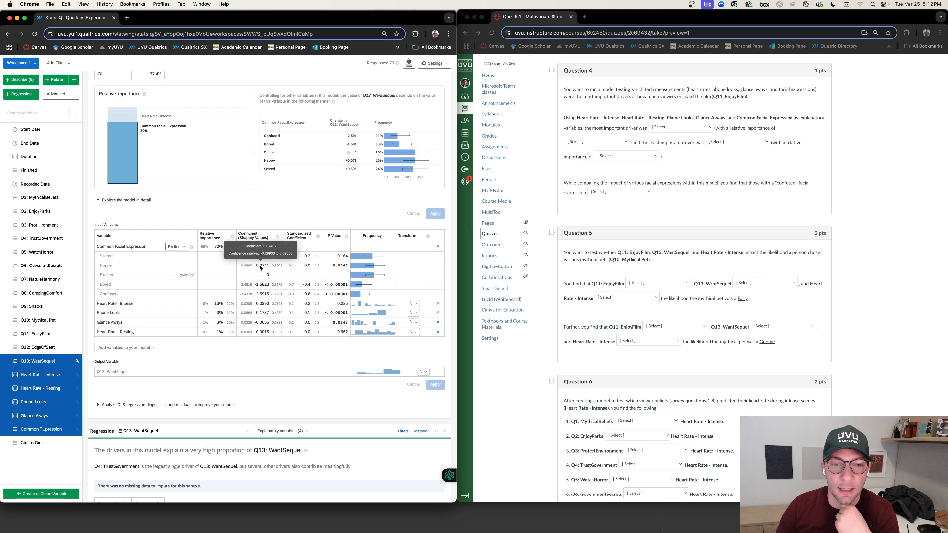
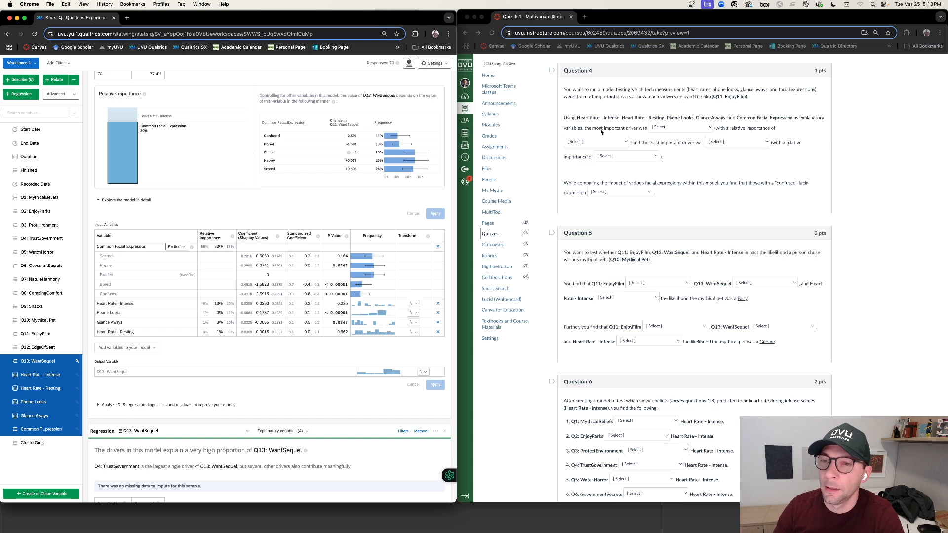
Step: Answer Question 4's most important driver as Common Facial Expression with a relative importance of 51%
left_click(688, 130)
left_click(689, 130)
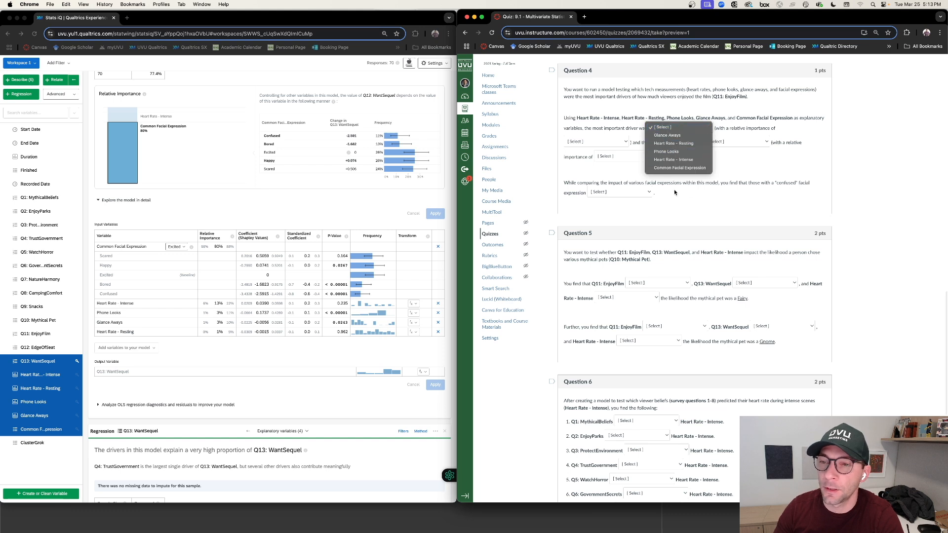
left_click(683, 166)
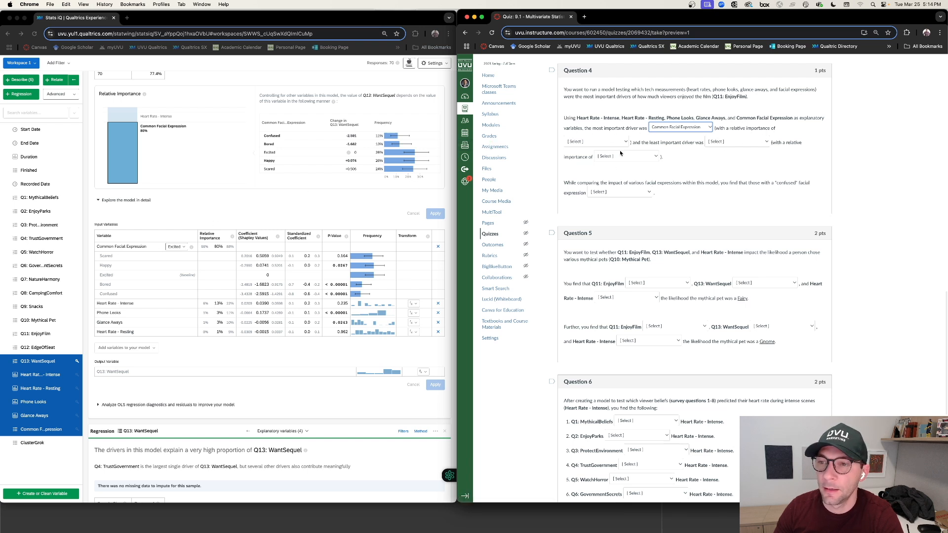
left_click(604, 141)
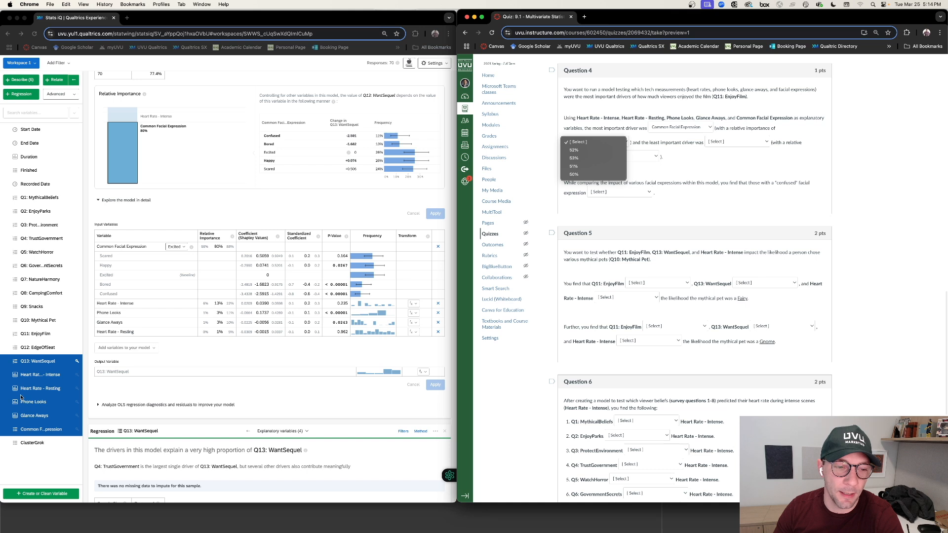
left_click(592, 168)
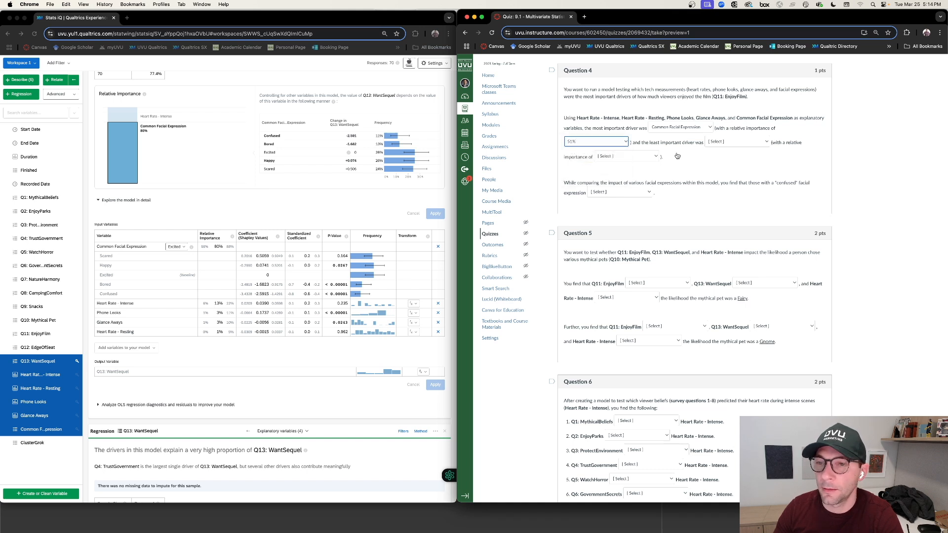
Step: Examine the answer choices for the least important driver and the grouped minor variables in the regression's relative importance chart
left_click(752, 141)
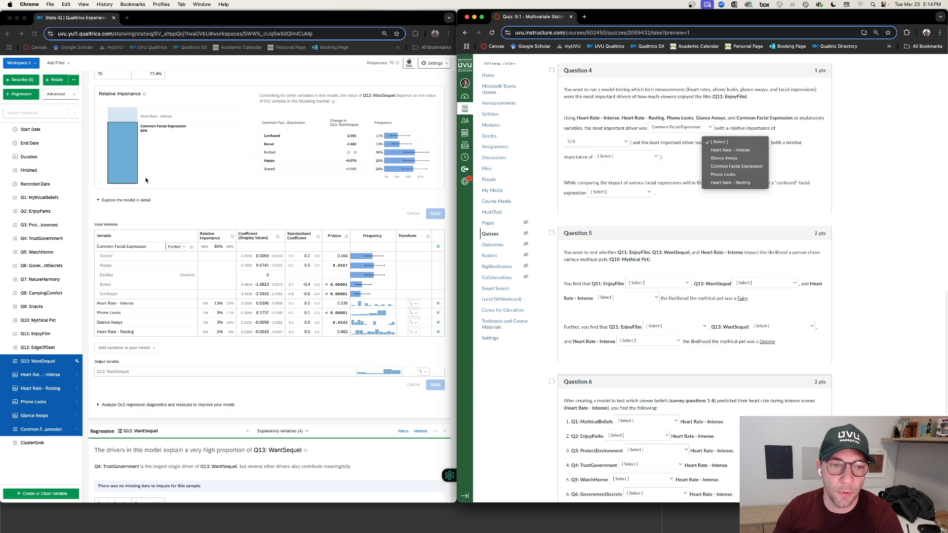
left_click(183, 208)
scroll(183, 208, "up", 2)
right_click(183, 207)
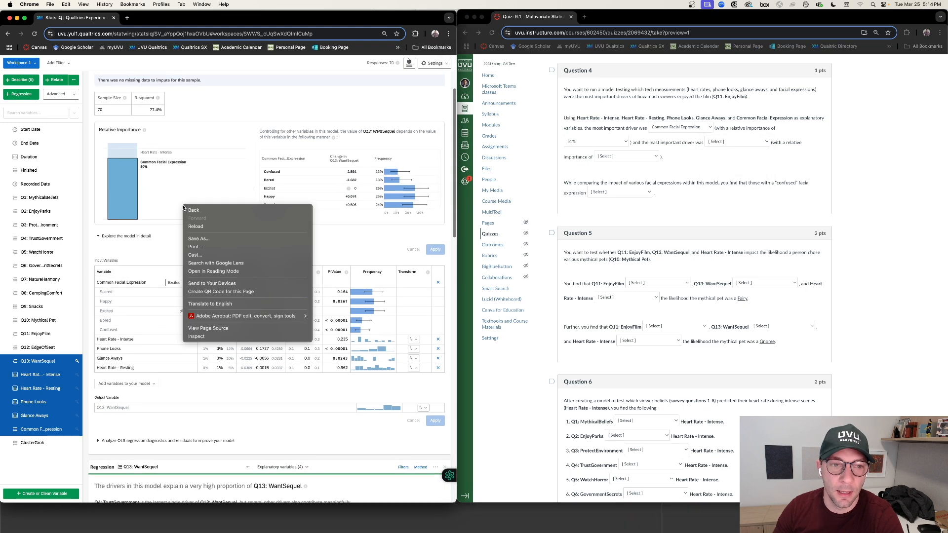
left_click(119, 146)
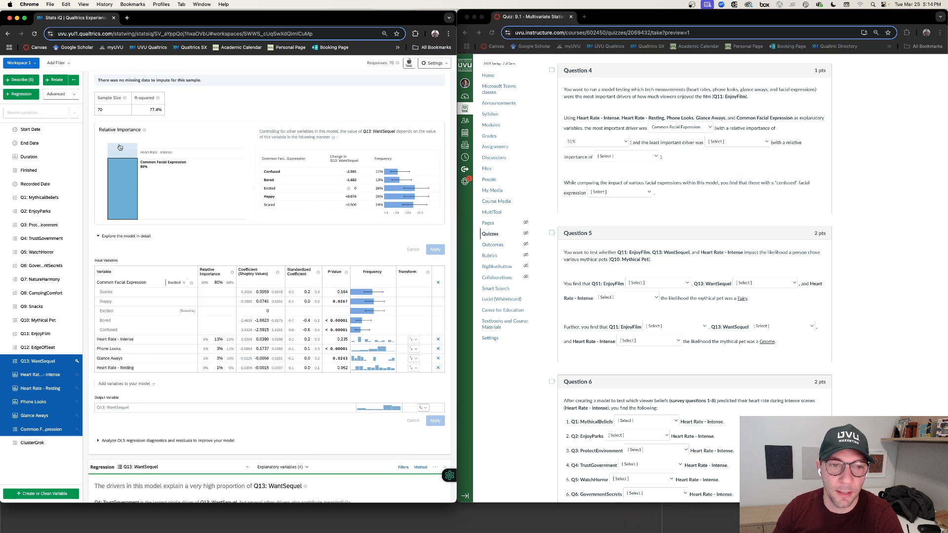
left_click(118, 147)
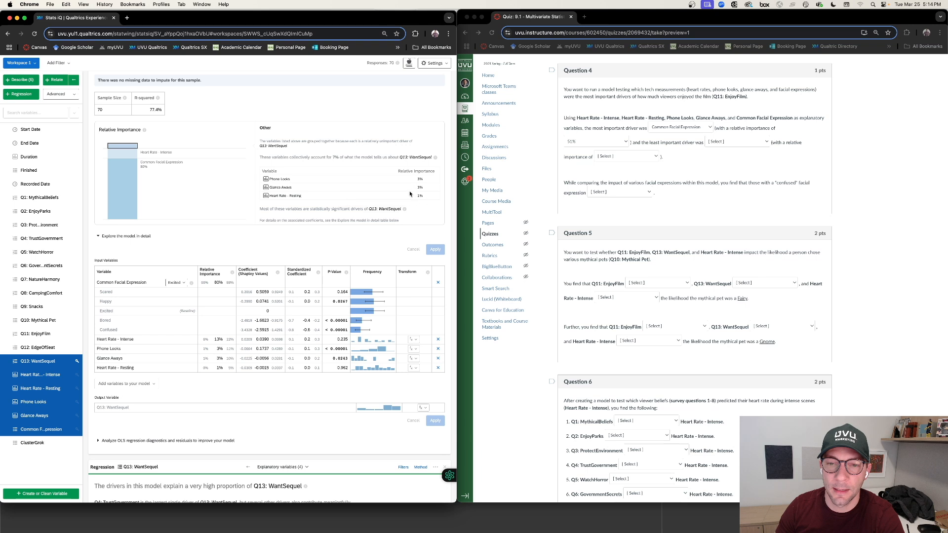
Step: Answer Question 4's least important driver as Heart Rate - Resting with a relative importance of 1%, and move on to Question 5
left_click(750, 142)
left_click(749, 142)
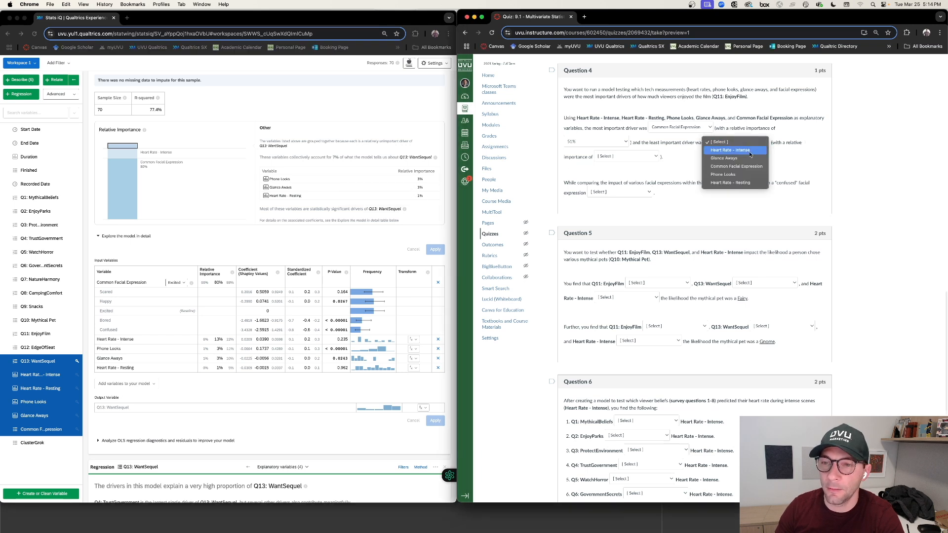
left_click(750, 152)
left_click(735, 141)
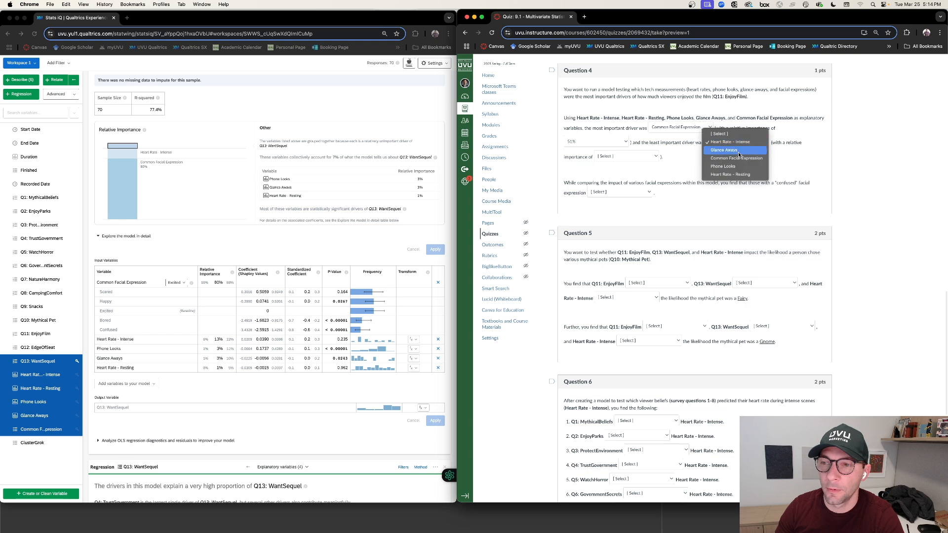
left_click(745, 174)
left_click(644, 157)
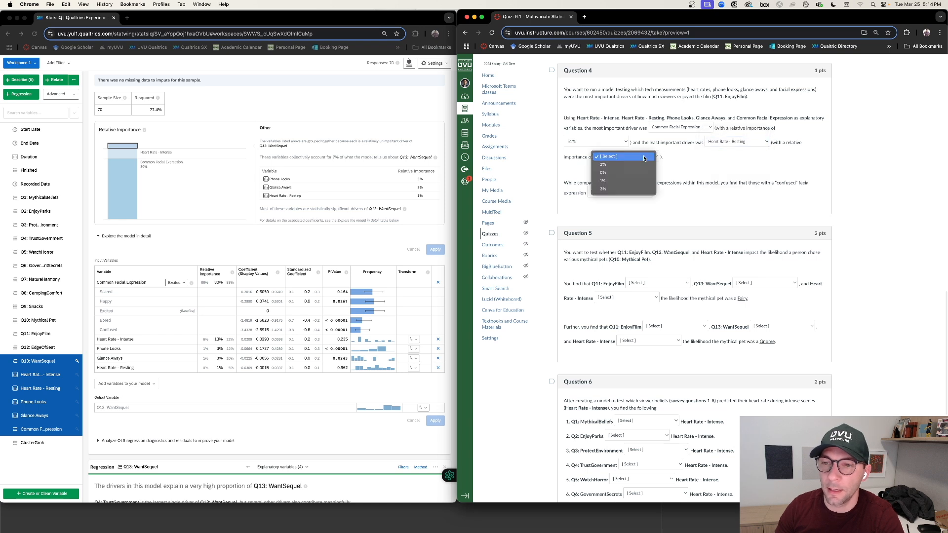
left_click(615, 180)
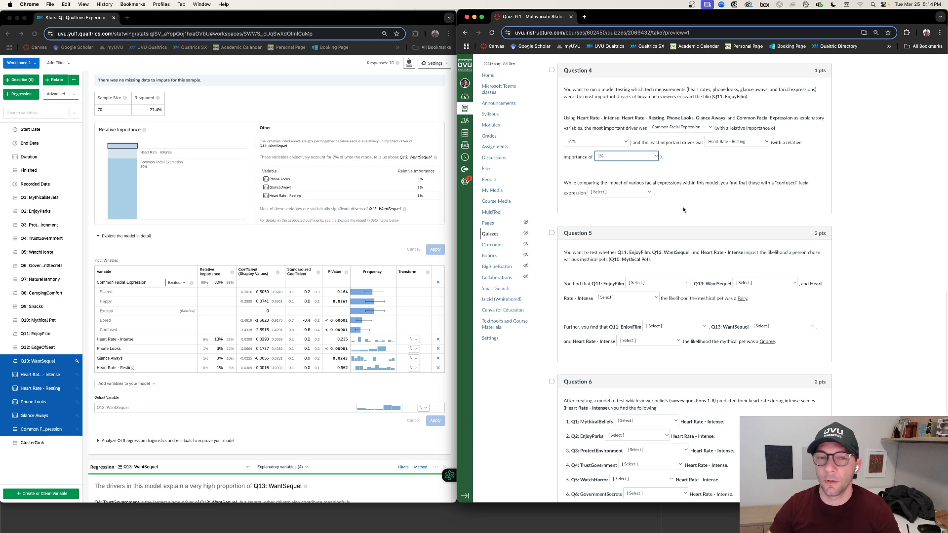
scroll(734, 187, "down", 1)
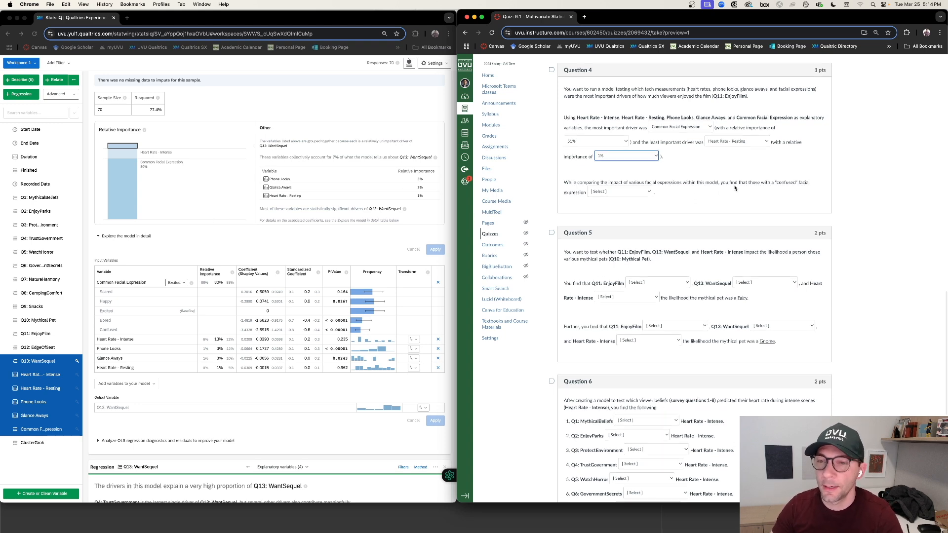
scroll(735, 187, "down", 3)
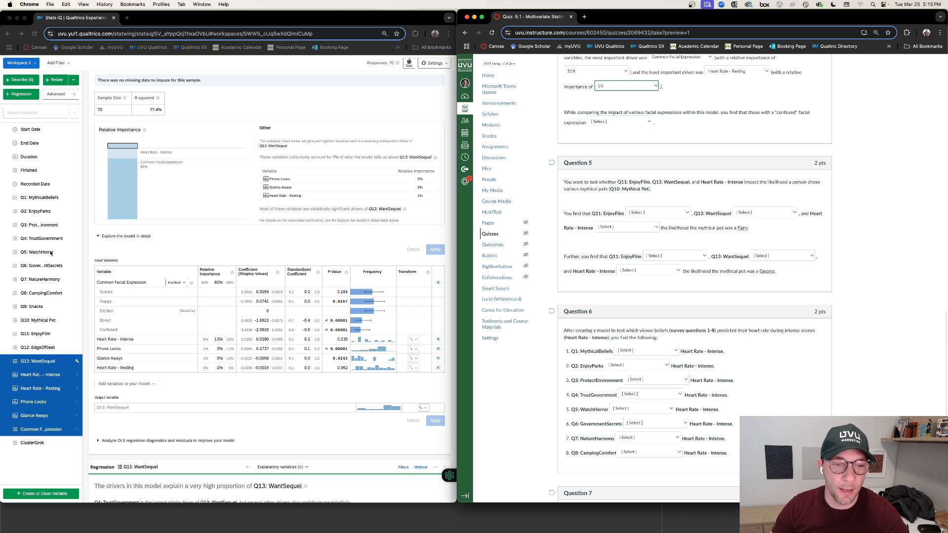
Step: Set Common Facial Expression's baseline to Confused, apply it to the Q13: WantSequel model, and examine the categories' coefficients and p-values
left_click(177, 284)
left_click(179, 283)
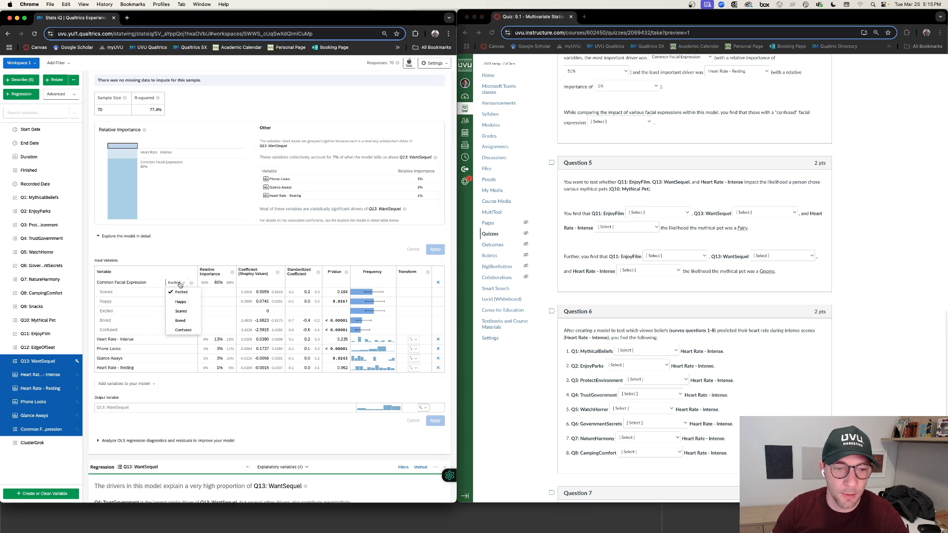
left_click(184, 330)
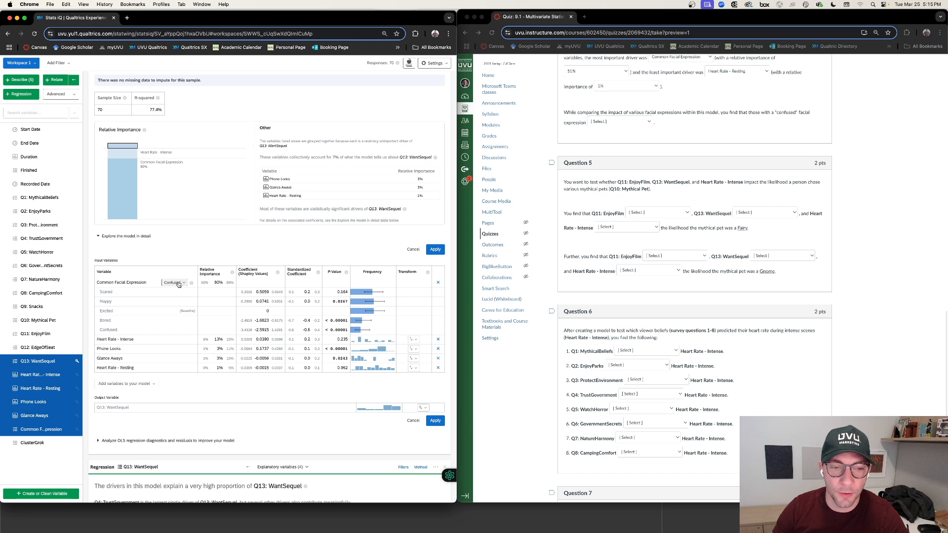
left_click(435, 250)
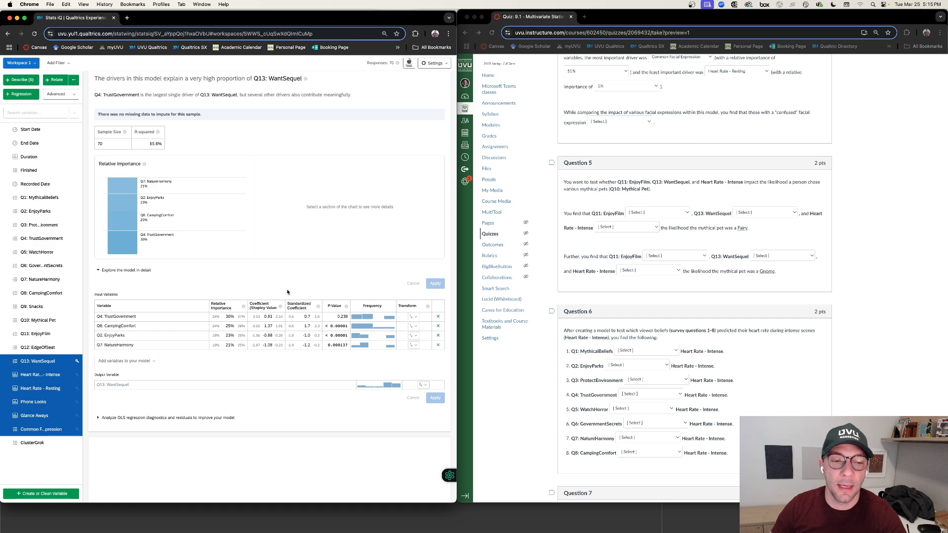
scroll(217, 272, "up", 8)
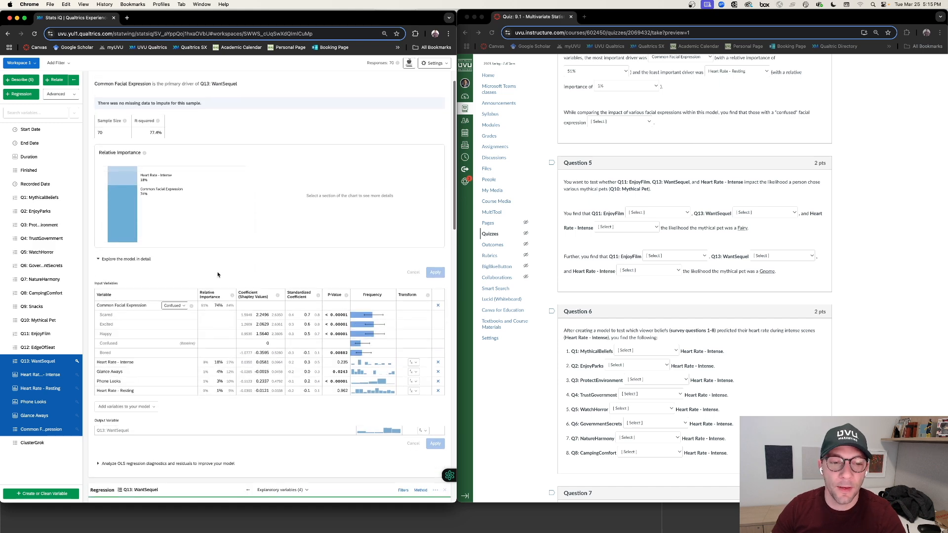
scroll(217, 272, "up", 2)
scroll(198, 261, "down", 5)
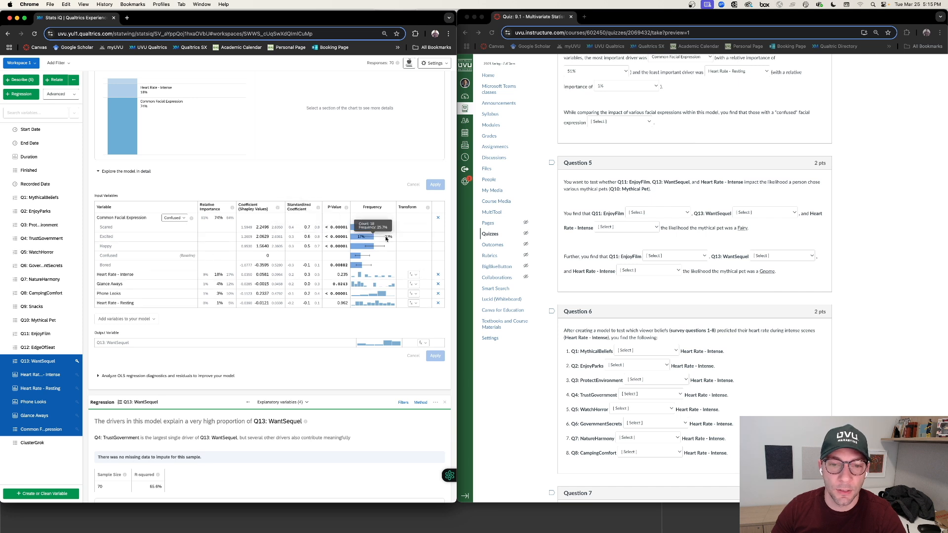
mouse_move(279, 268)
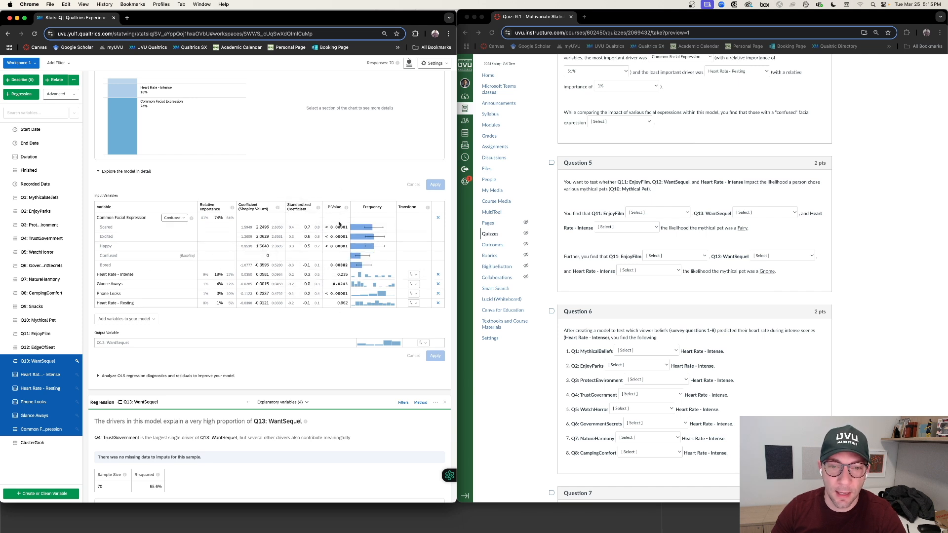
mouse_move(250, 229)
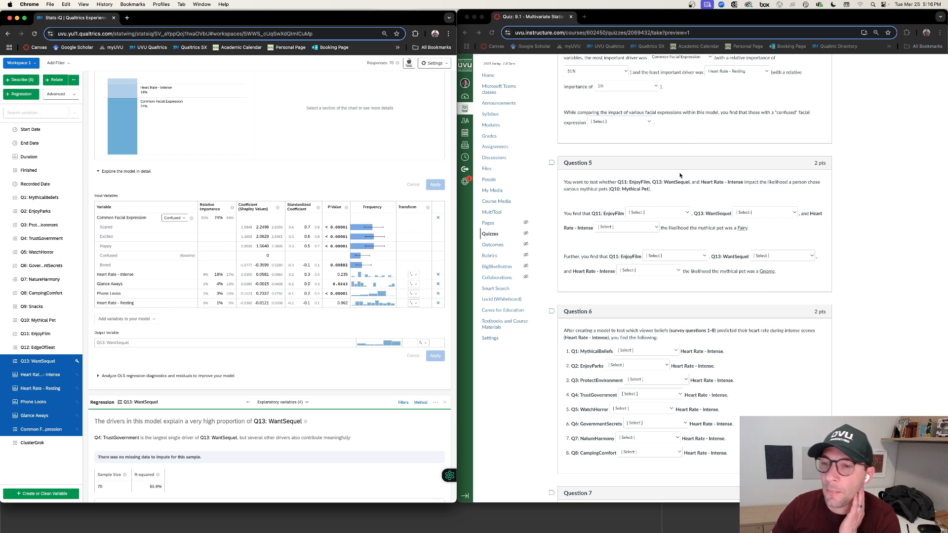
Step: Review Question 4's answer choices for the "confused" facial expression and highlight Q10: Mythical Pet in Question 5's text
left_click(624, 123)
left_click(623, 123)
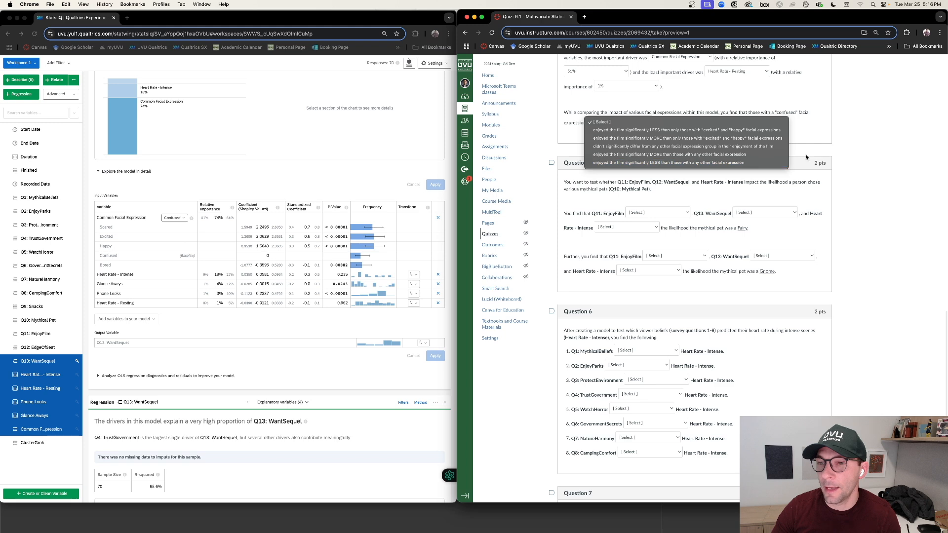
left_click(835, 115)
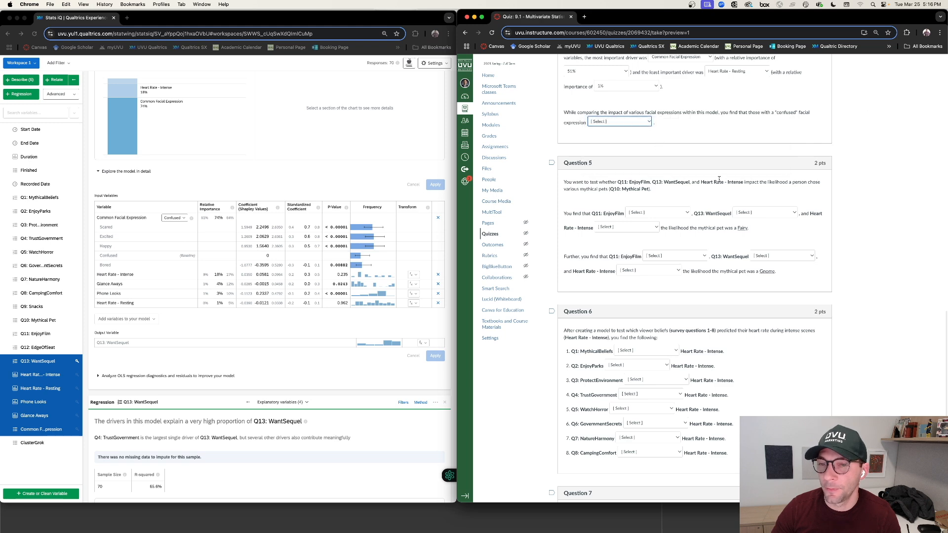
scroll(722, 182, "down", 4)
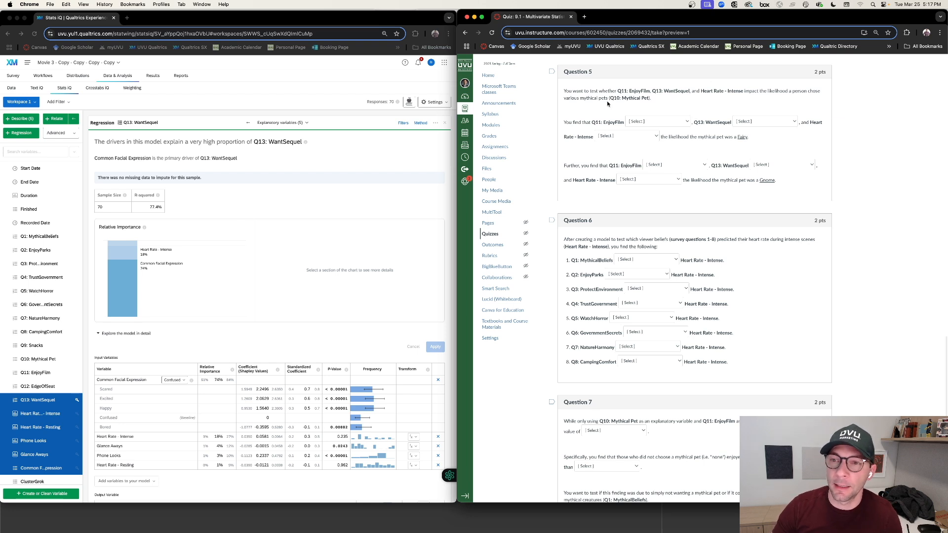
left_click_drag(610, 98, 648, 99)
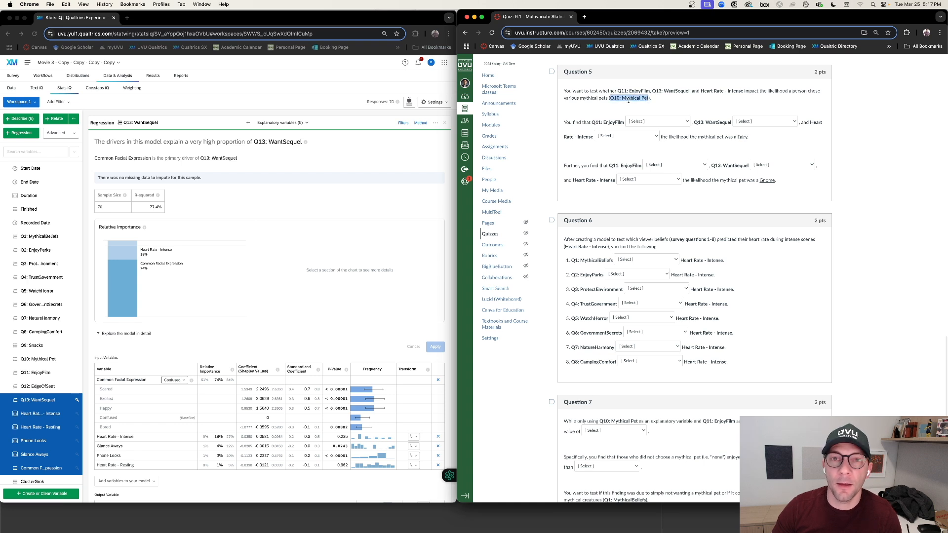
Step: Deselect the previous model's variables so that only Heart Rate - Intense stays selected
scroll(59, 355, "down", 1)
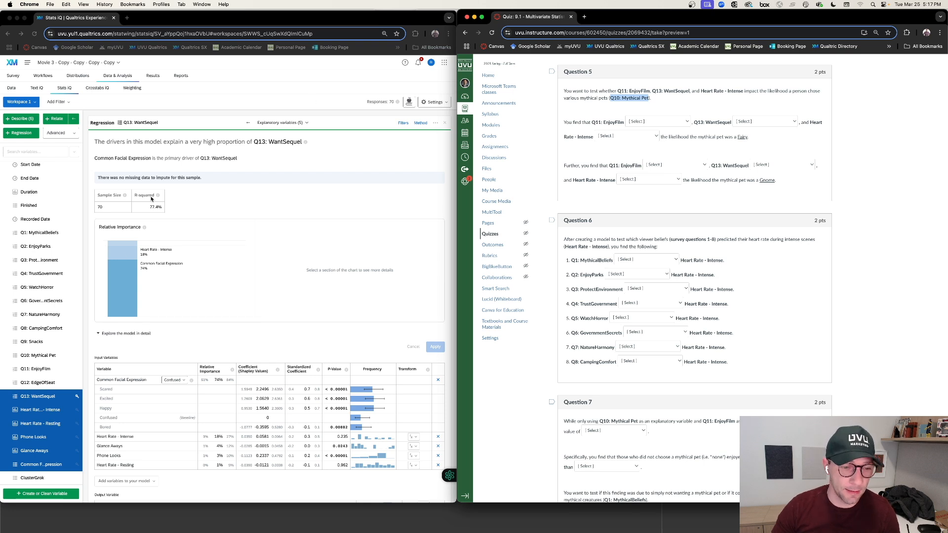
left_click(5, 400)
left_click(5, 401)
left_click(6, 414)
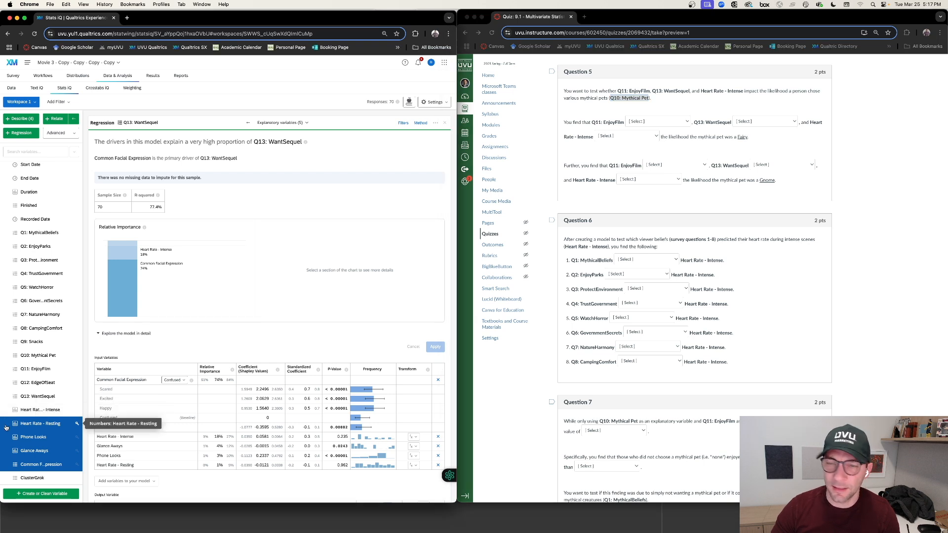
left_click(6, 411)
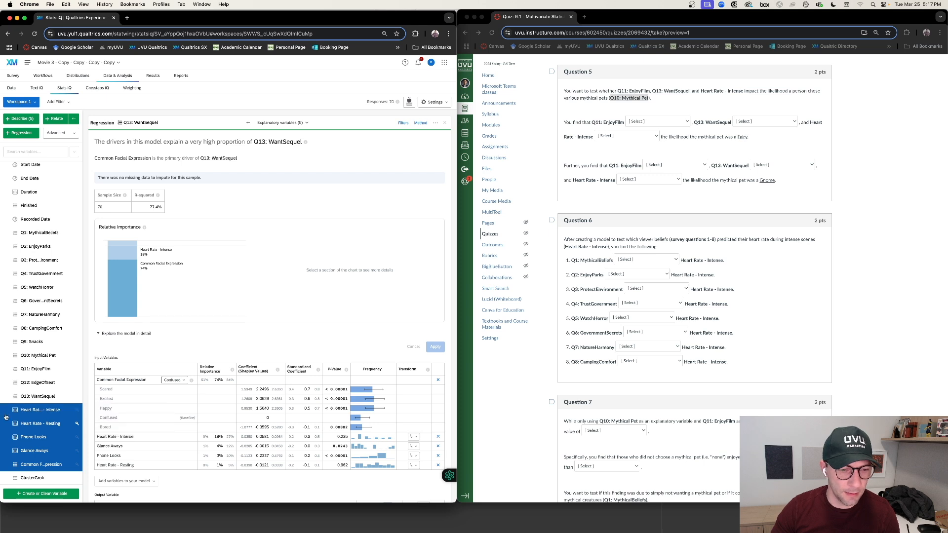
left_click(5, 425)
left_click(3, 438)
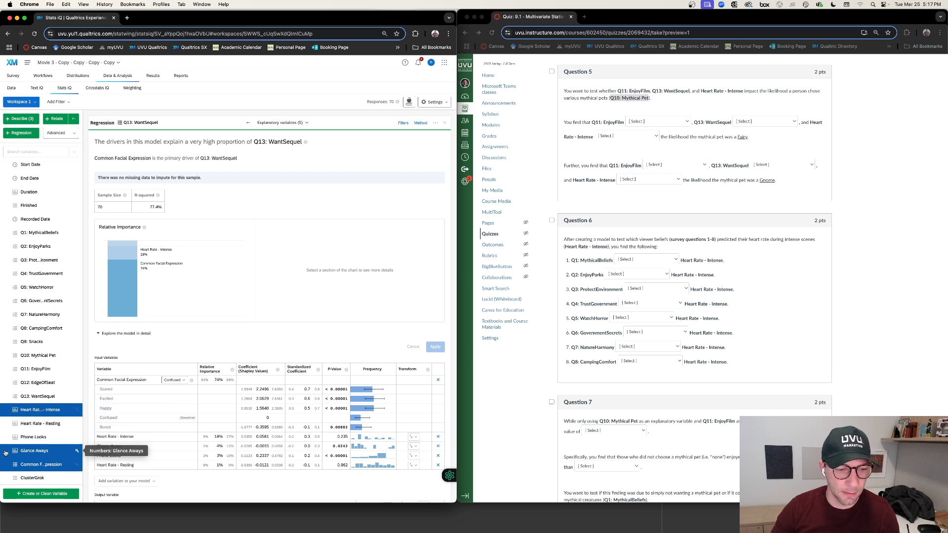
left_click(6, 451)
left_click(6, 466)
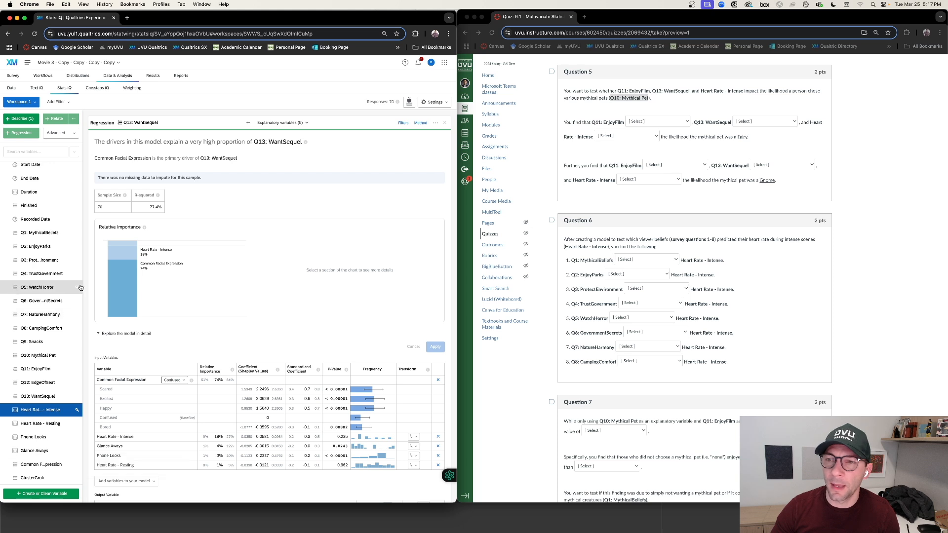
Step: Run a regression with Q10: Mythical Pet as the output and Q11: EnjoyFilm, Q12: EdgeOfSeat and Heart Rate - Intense as explanatory variables
left_click(54, 370)
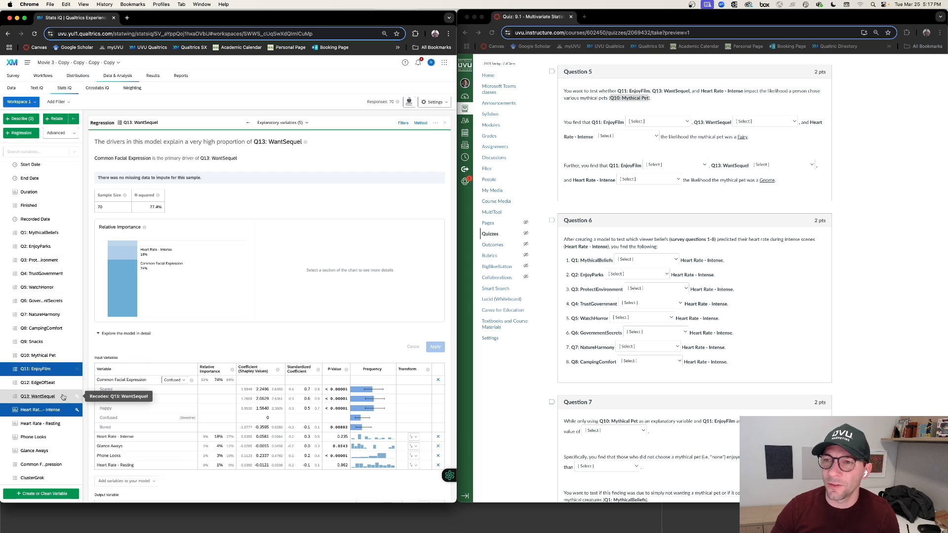
left_click(63, 397)
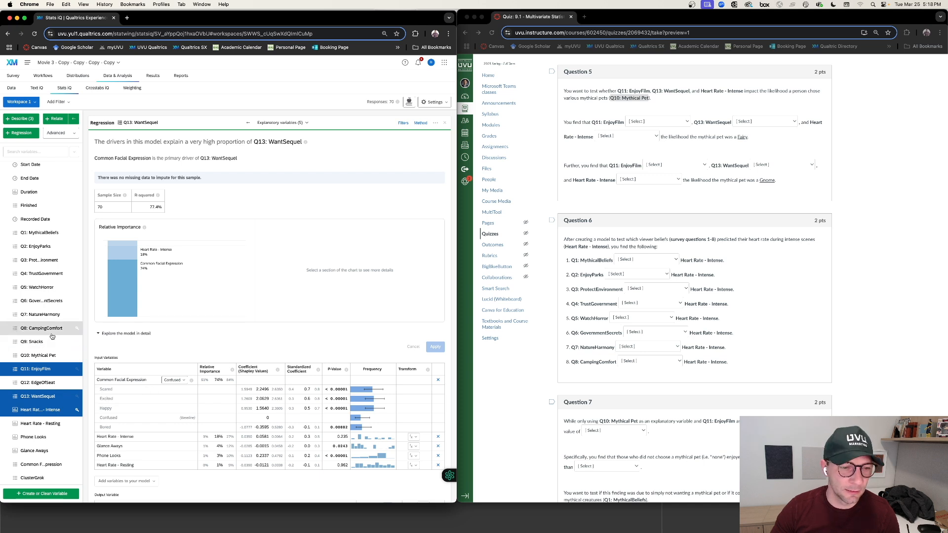
left_click(64, 355)
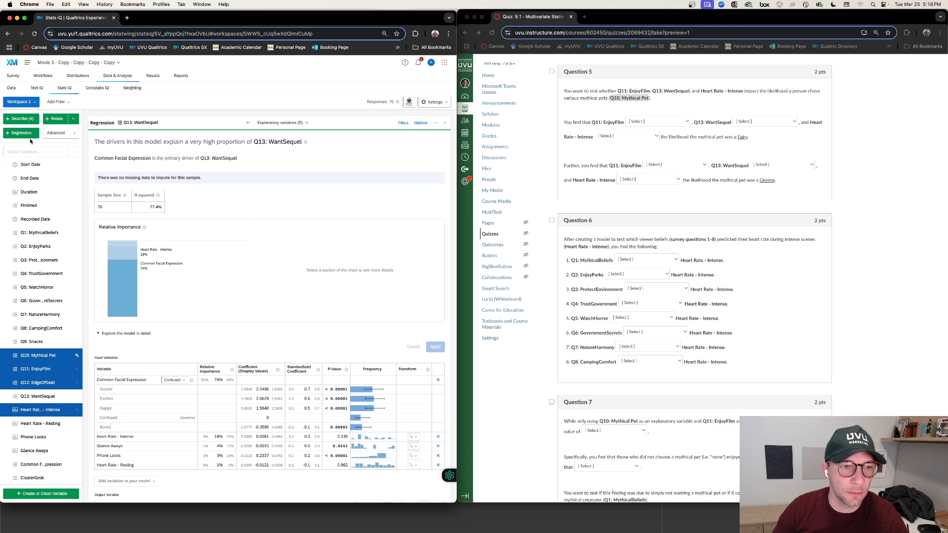
left_click(18, 133)
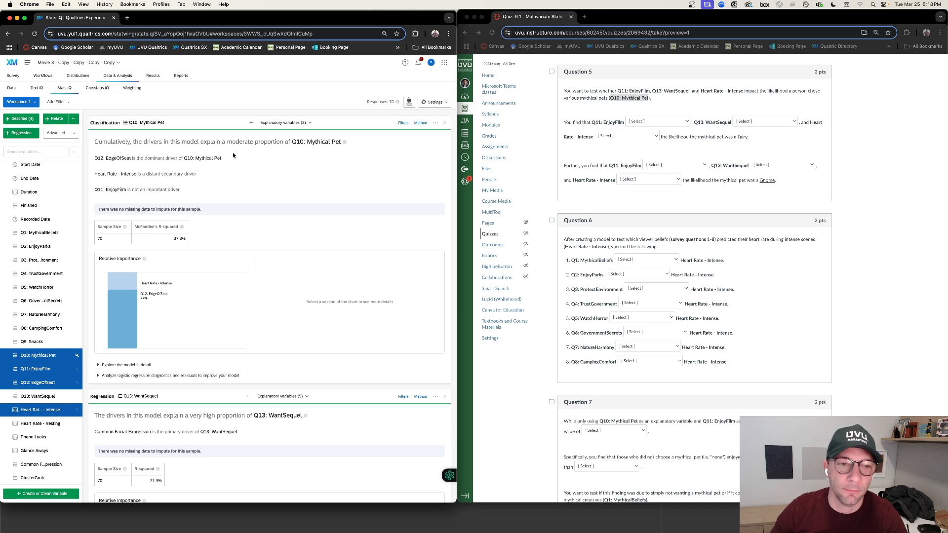
Step: Examine Q12: EdgeOfSeat's relative importance for Q10: Mythical Pet and expand the model's detailed view
scroll(267, 194, "down", 3)
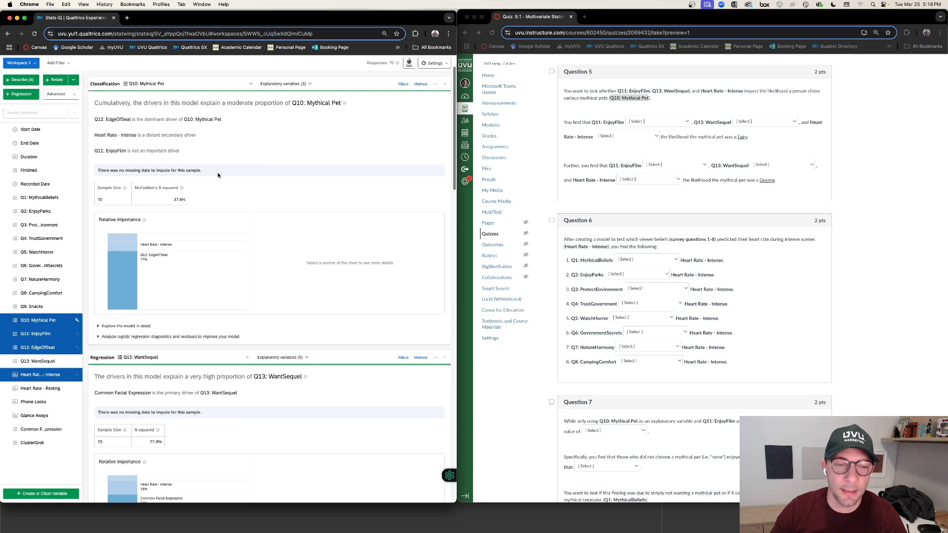
left_click(125, 274)
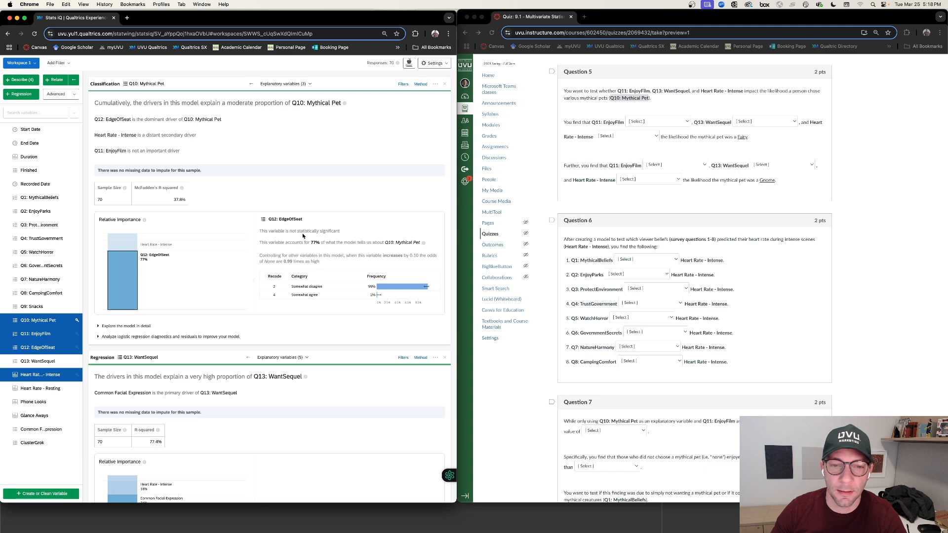
scroll(182, 255, "down", 2)
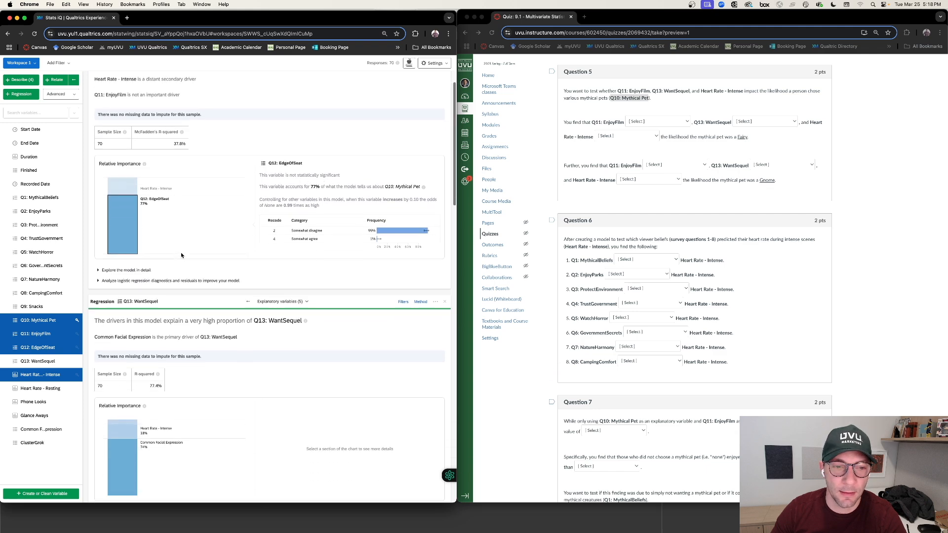
left_click(99, 225)
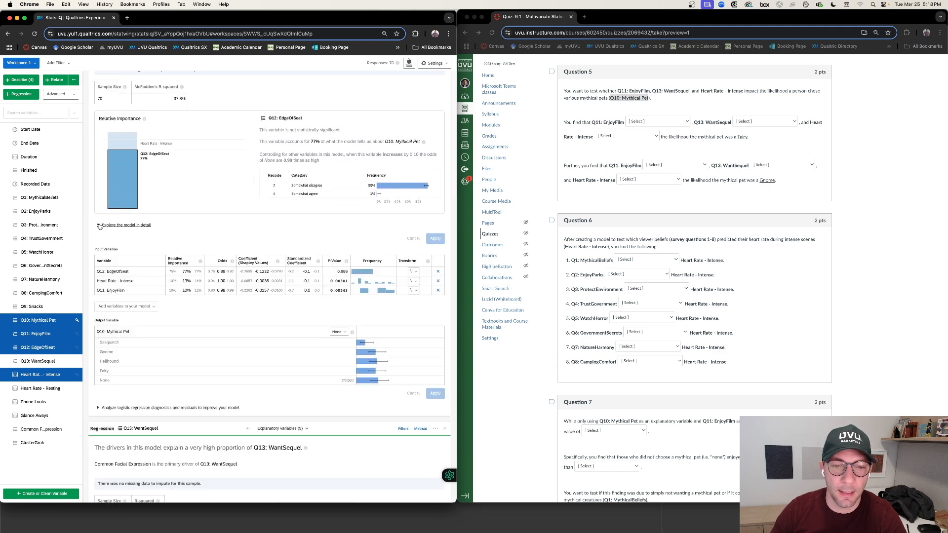
scroll(301, 345, "down", 1)
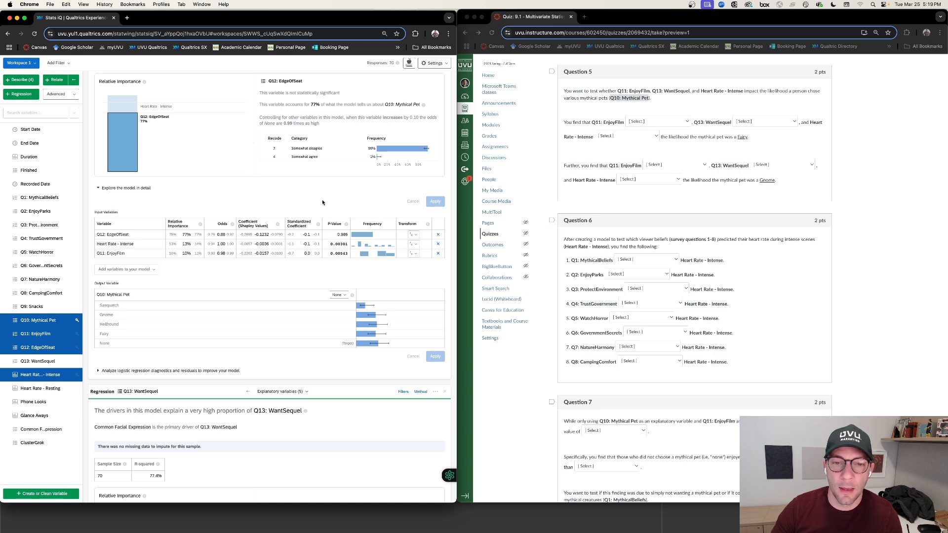
scroll(303, 192, "down", 1)
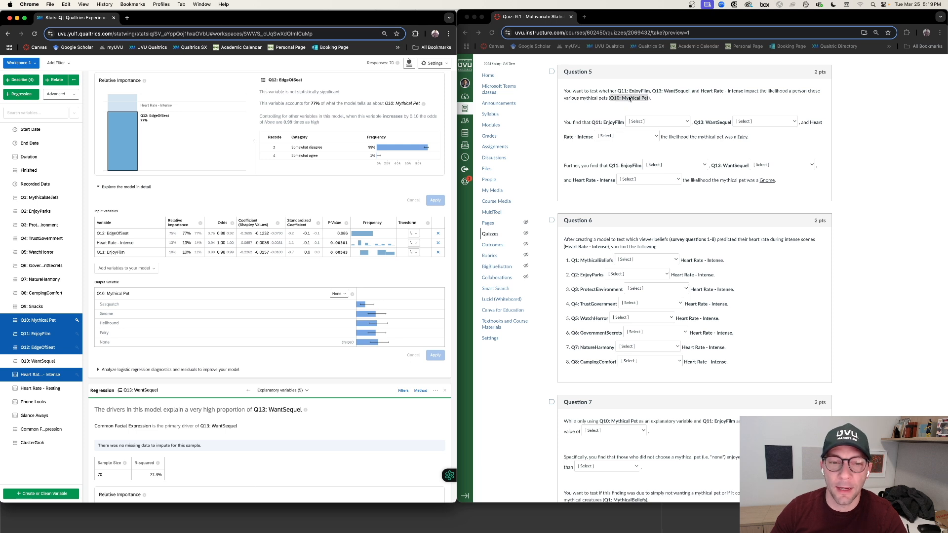
Step: Examine the target category options for the output variable Q10: Mythical Pet and the odds of the input variables
left_click(338, 294)
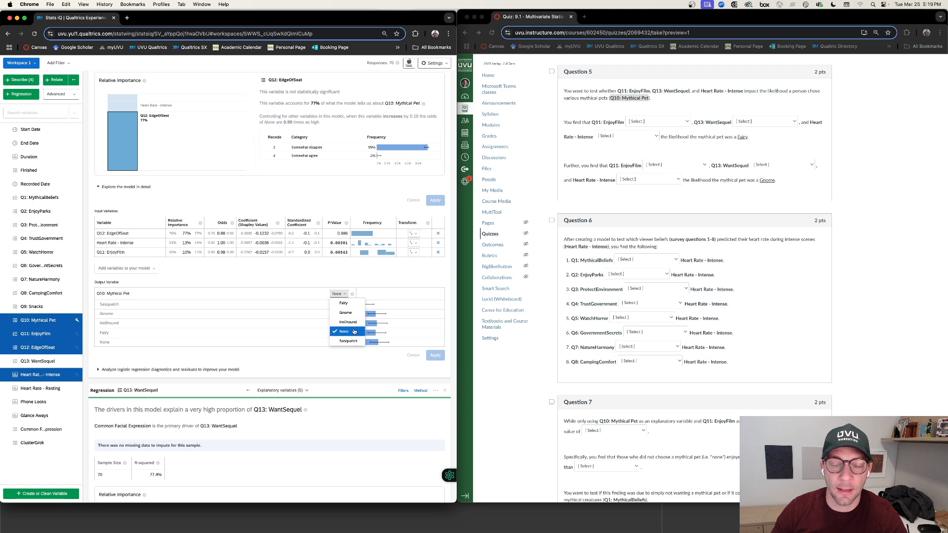
left_click(277, 270)
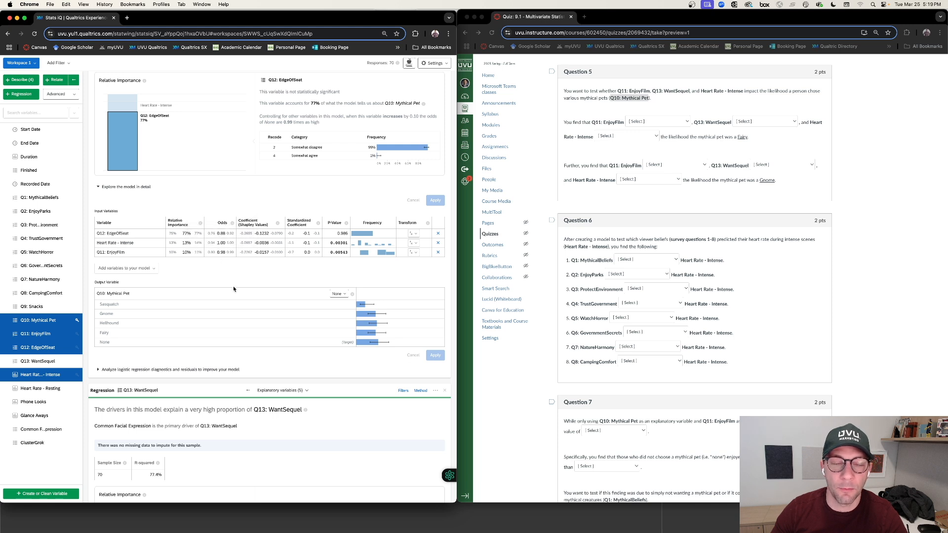
left_click(338, 294)
left_click(251, 271)
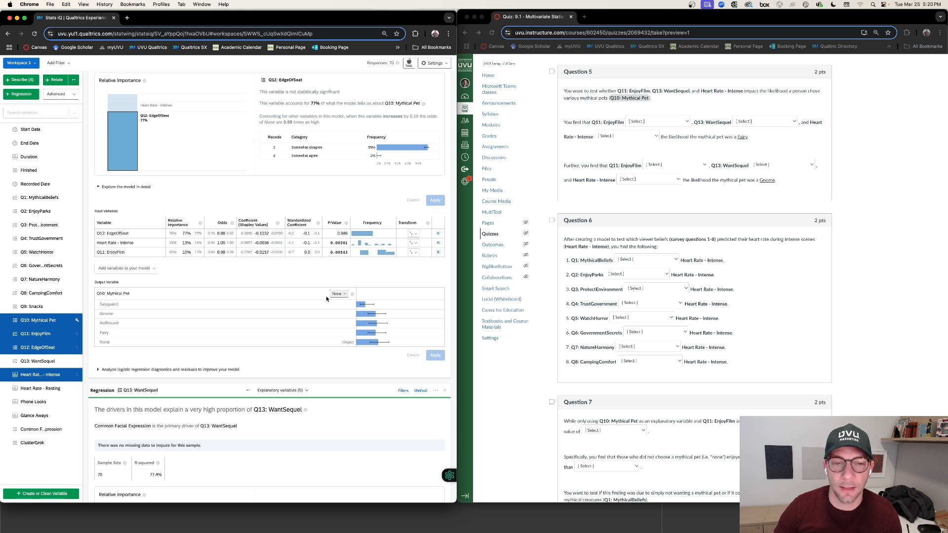
mouse_move(225, 241)
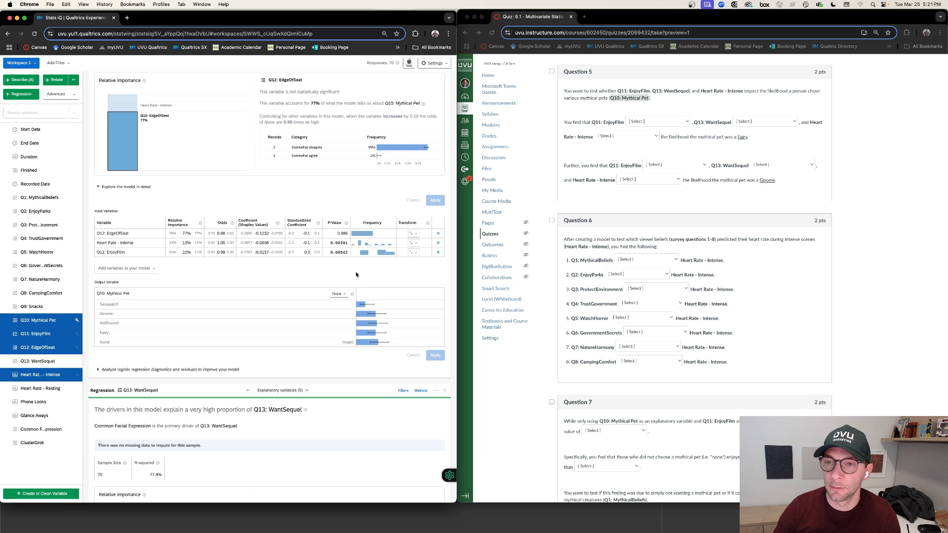
Step: Set Q10: Mythical Pet's target category to Fairy, apply it, and examine the input variables' relative importance, odds, coefficients and p-values
left_click(338, 293)
left_click(347, 305)
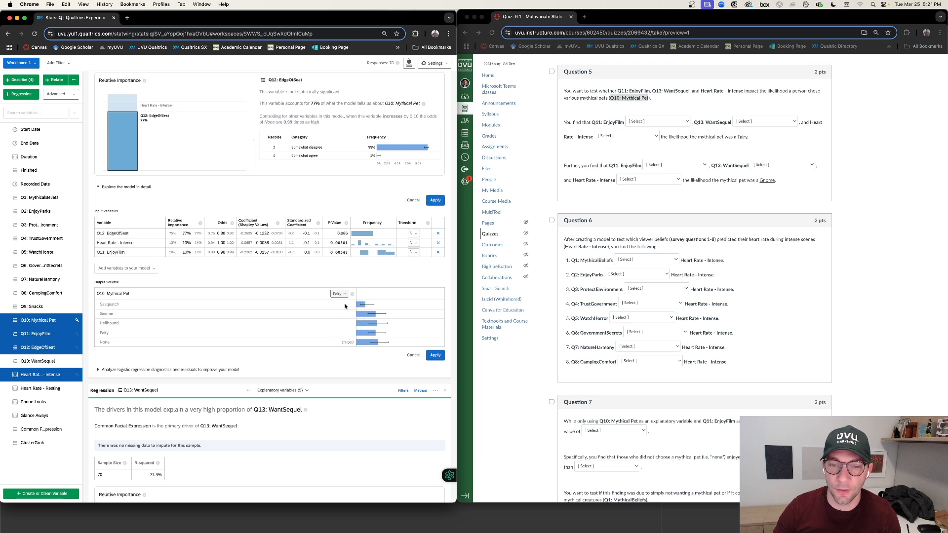
left_click(434, 355)
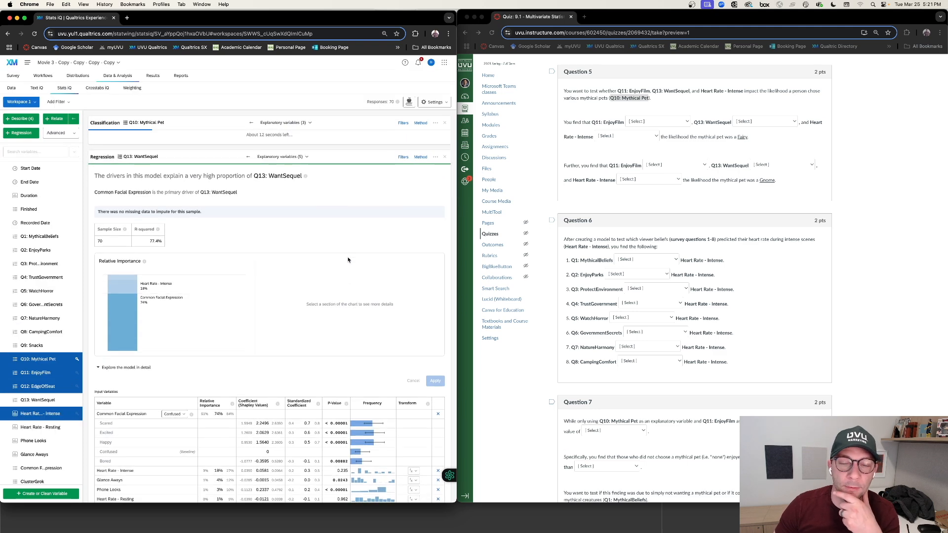
scroll(306, 278, "down", 5)
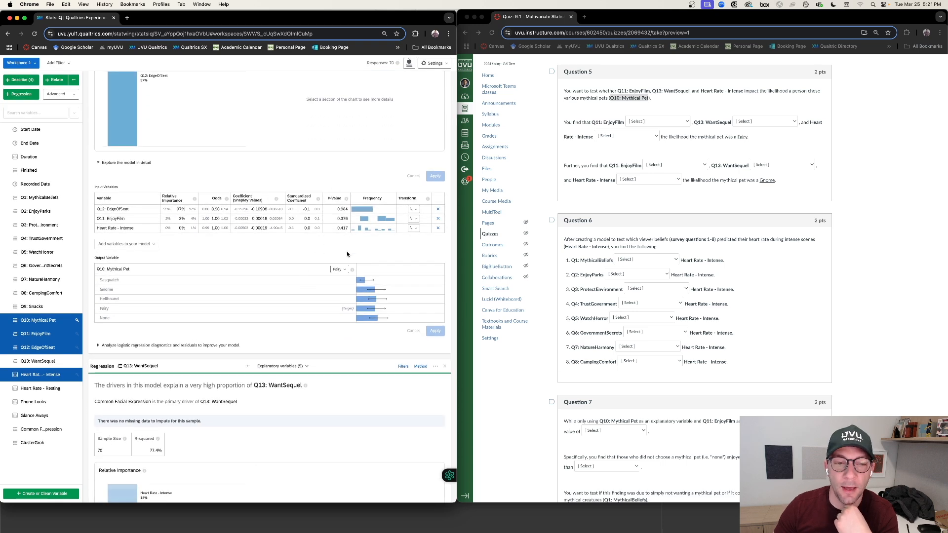
mouse_move(174, 227)
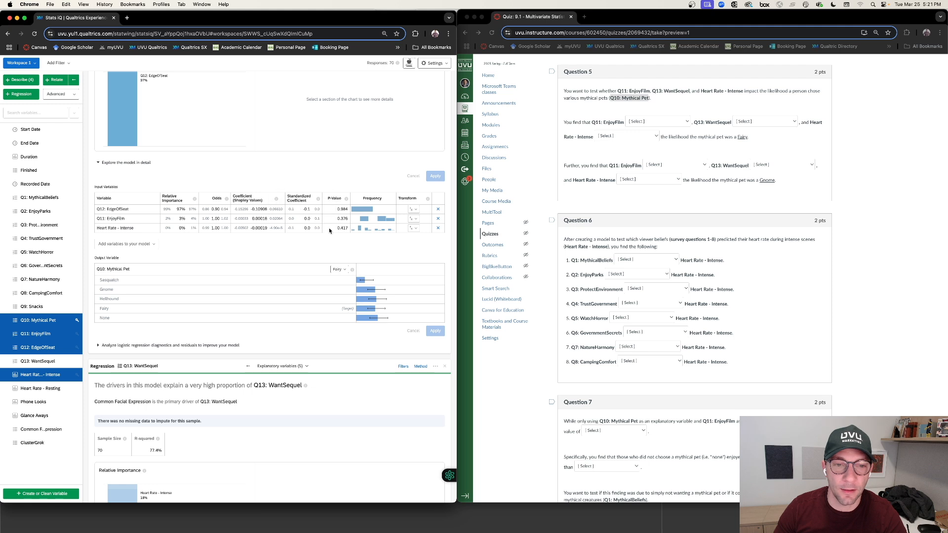
mouse_move(212, 233)
mouse_move(214, 212)
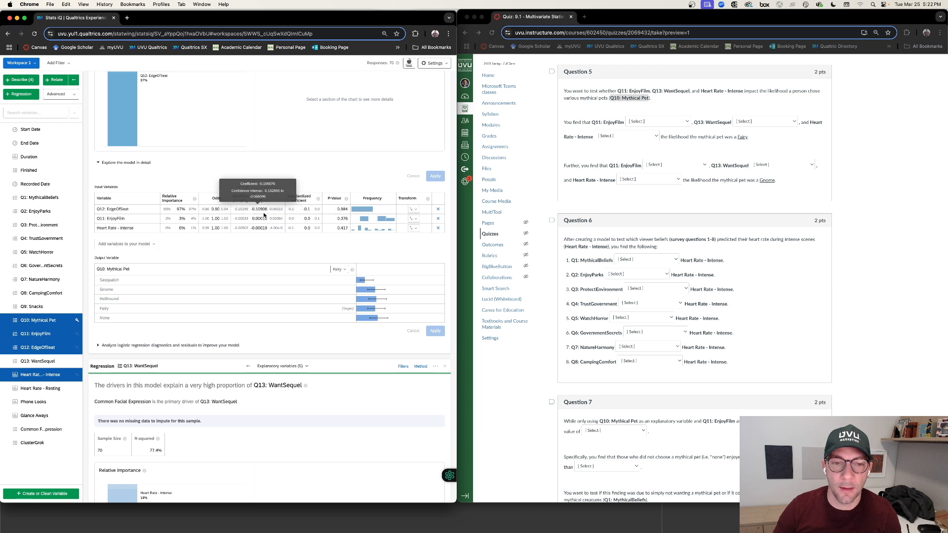
Step: Change the target category of the output variable Q10: Mythical Pet to Gnome and apply it to the model
mouse_move(269, 224)
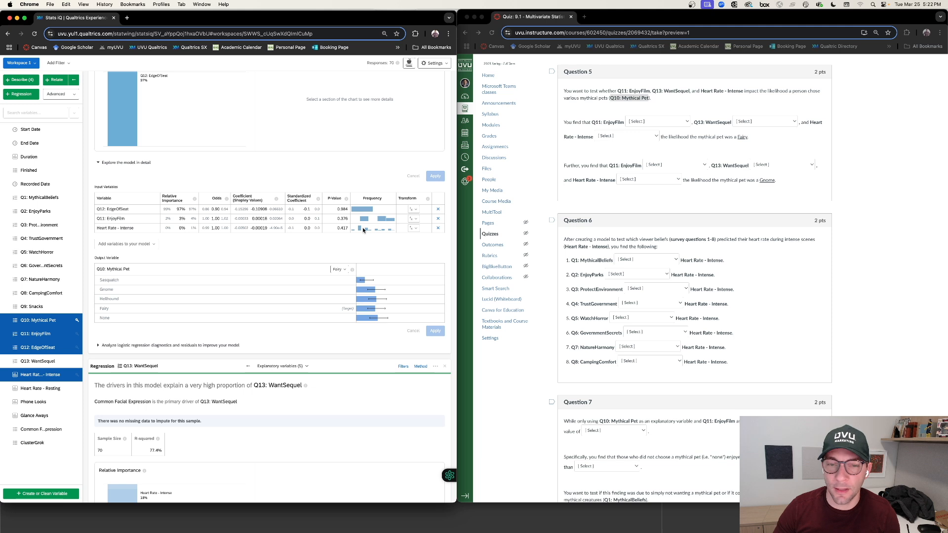
left_click(338, 269)
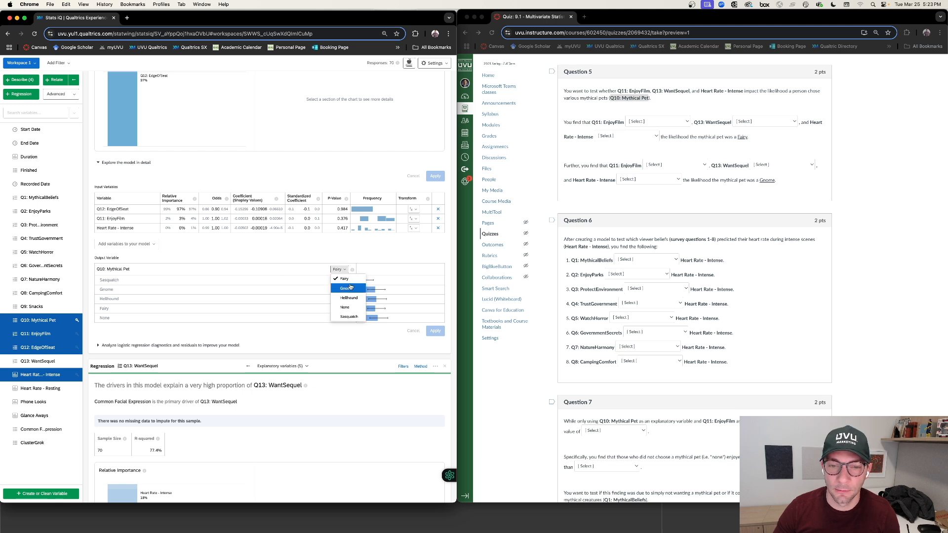
left_click(351, 290)
left_click(436, 178)
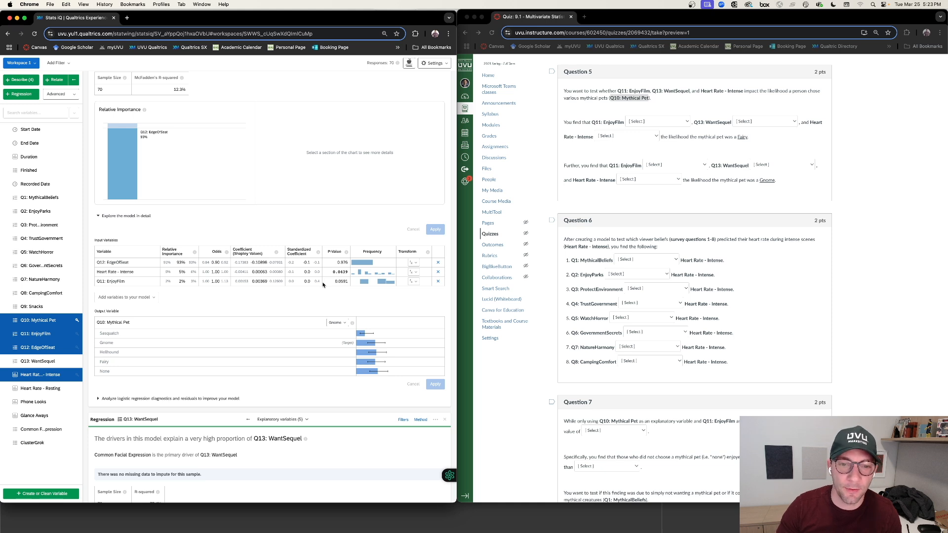
Step: Answer the Fairy part of Question 5 with "did not predict" for Q11: EnjoyFilm, Q13: WantSequel and Heart Rate - Intense
left_click(658, 121)
left_click(663, 118)
left_click(662, 119)
left_click(663, 119)
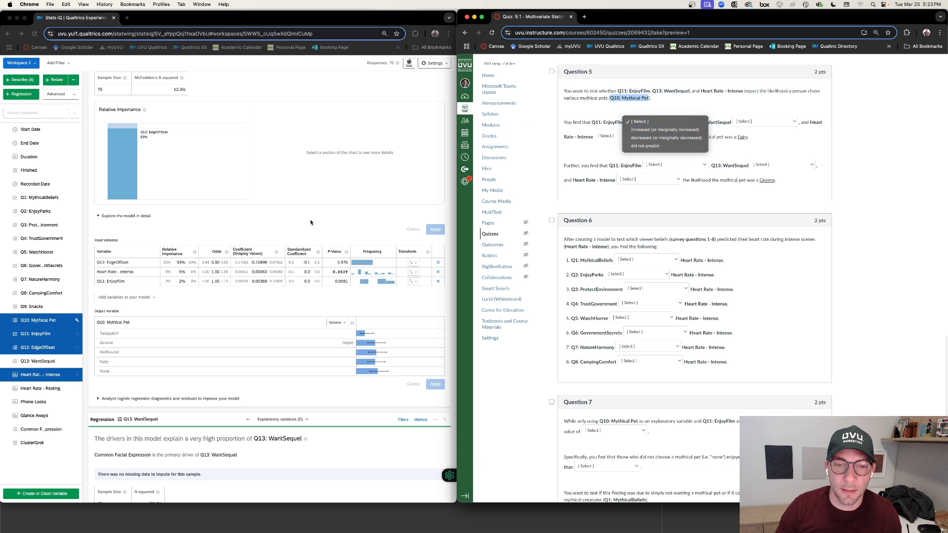
left_click(269, 231)
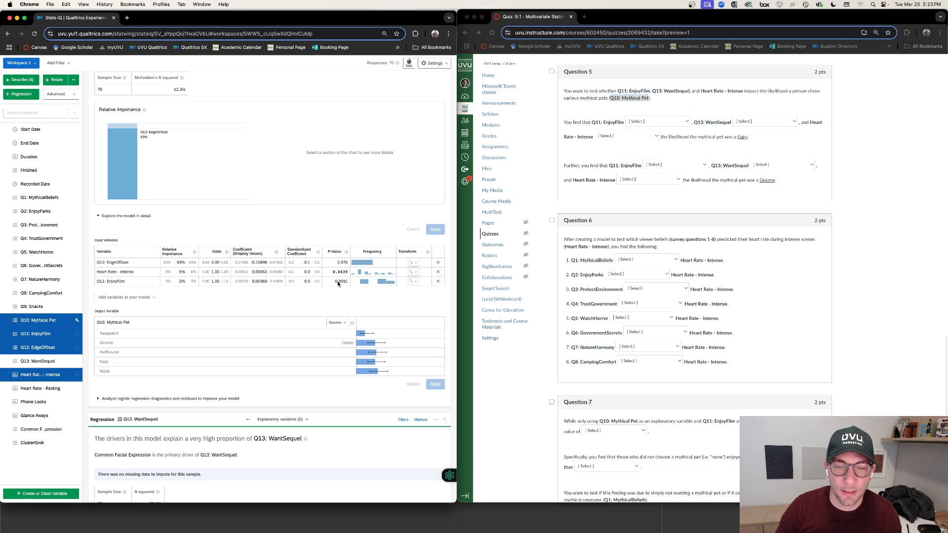
left_click(665, 121)
left_click(665, 121)
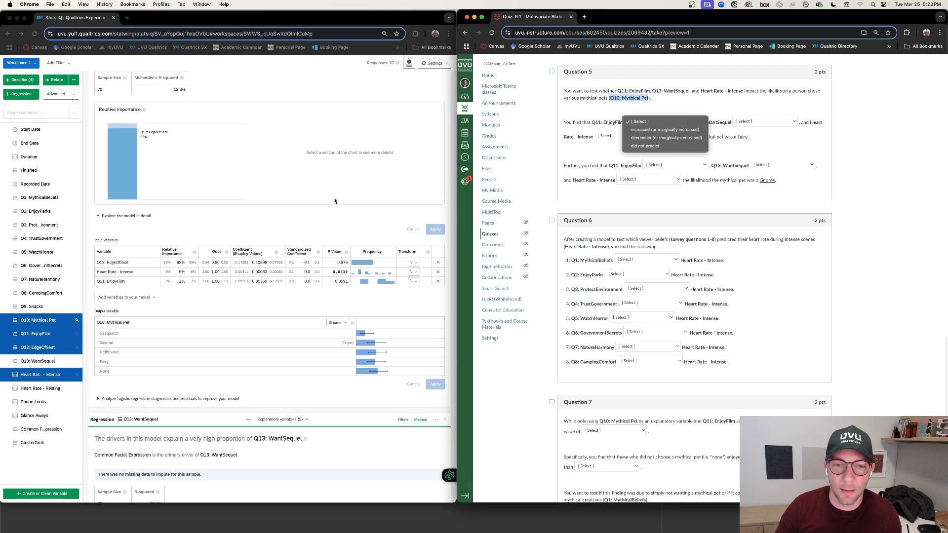
left_click(647, 145)
left_click(773, 123)
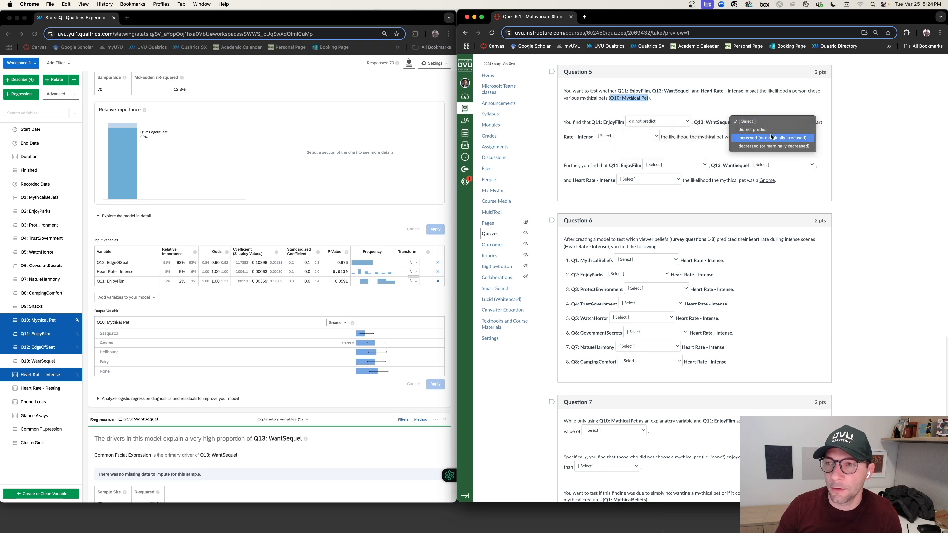
left_click(752, 129)
left_click(626, 137)
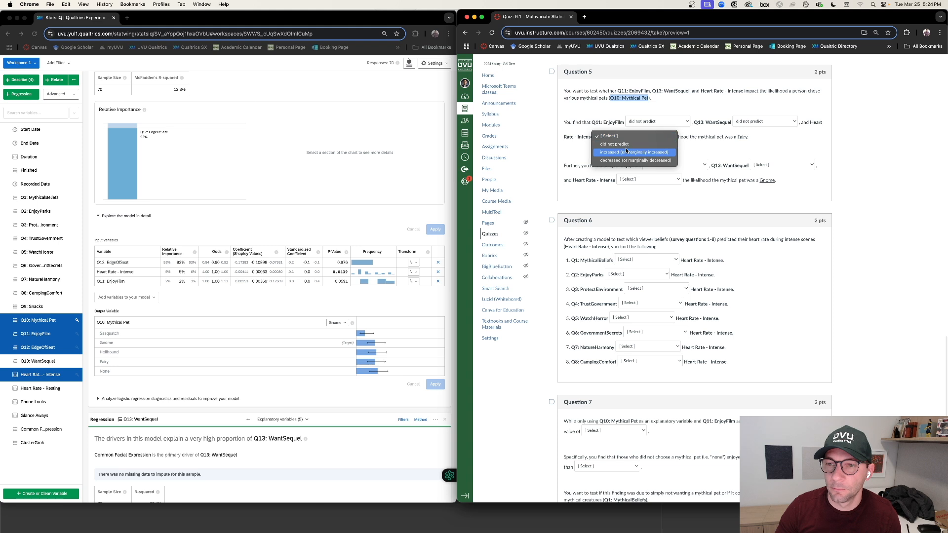
left_click(622, 144)
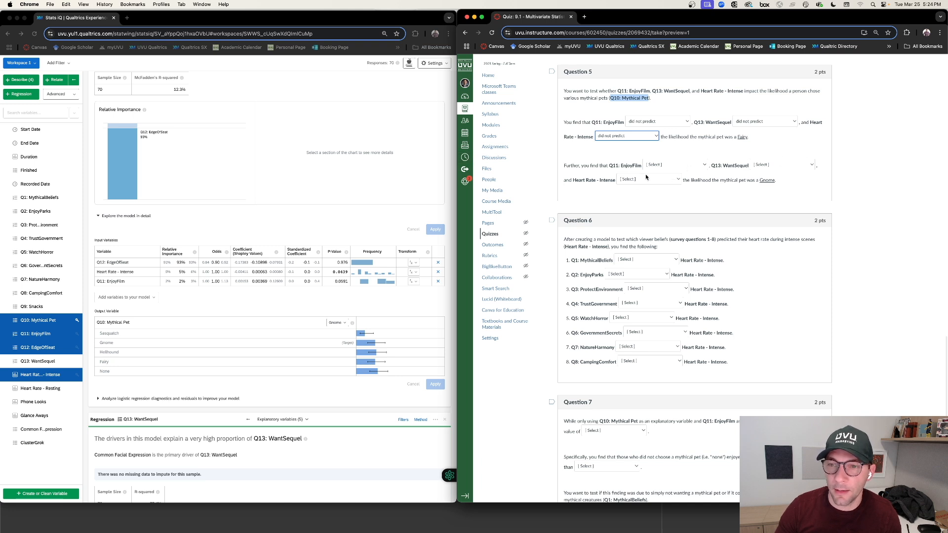
Step: Answer Question 5's Gnome part: "increased (or marginally increased)" for Q11: EnjoyFilm and Heart Rate - Intense, "did not predict" for Q13: WantSequel
left_click(685, 164)
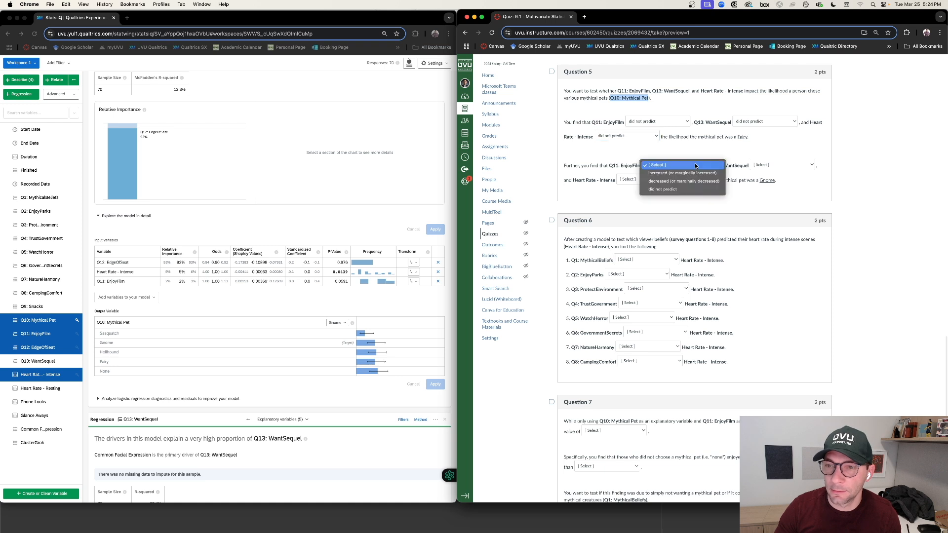
left_click(683, 190)
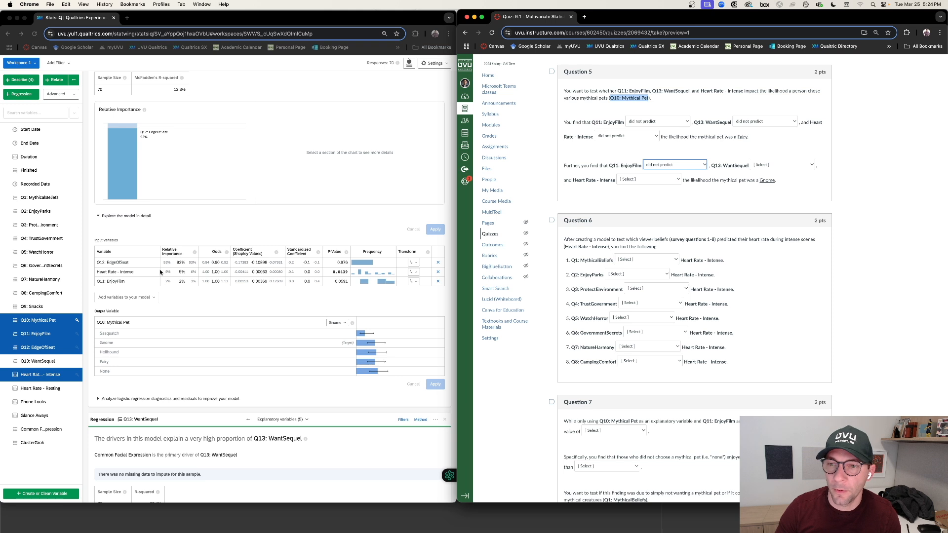
left_click(787, 167)
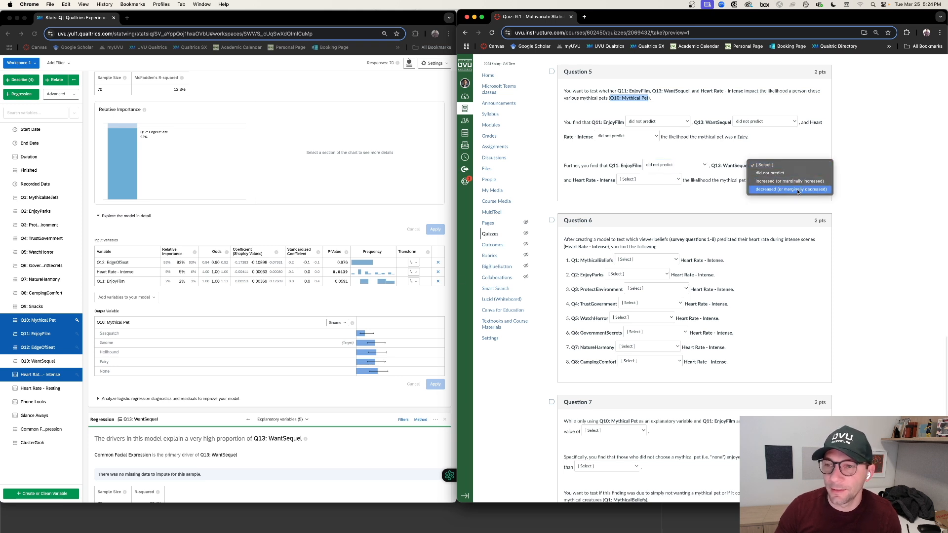
left_click(791, 172)
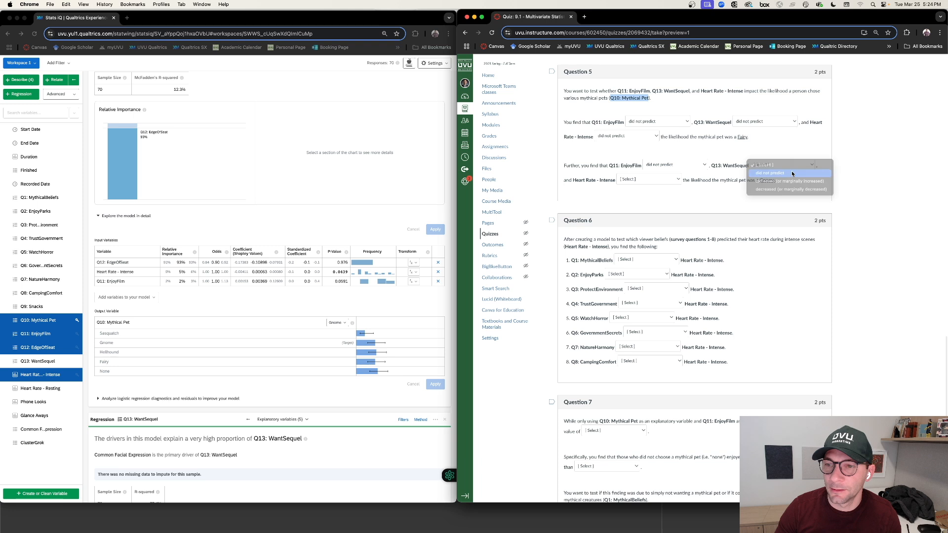
left_click(694, 167)
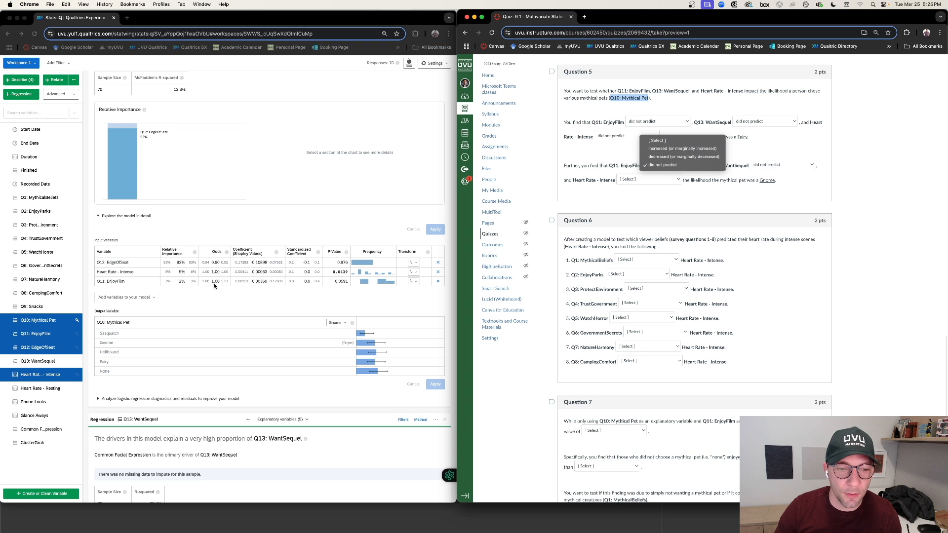
left_click(706, 149)
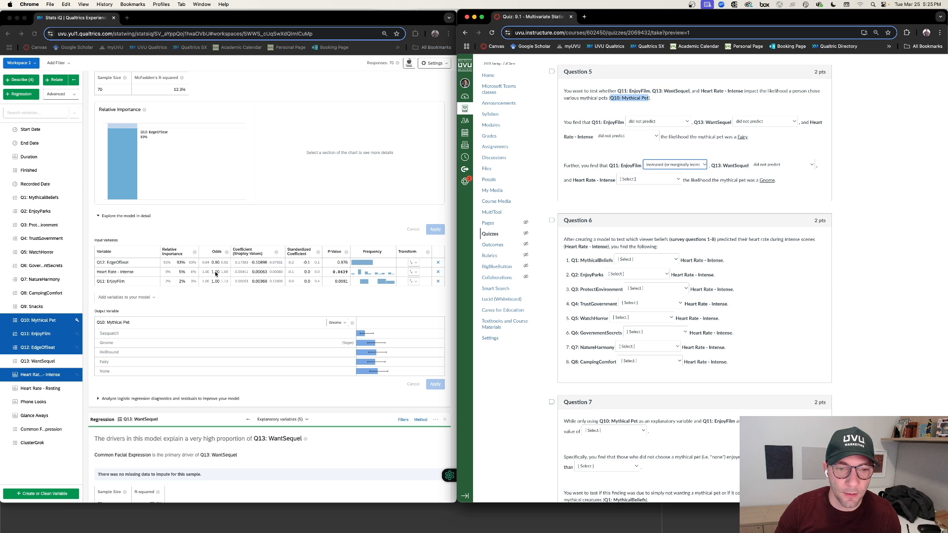
left_click(649, 180)
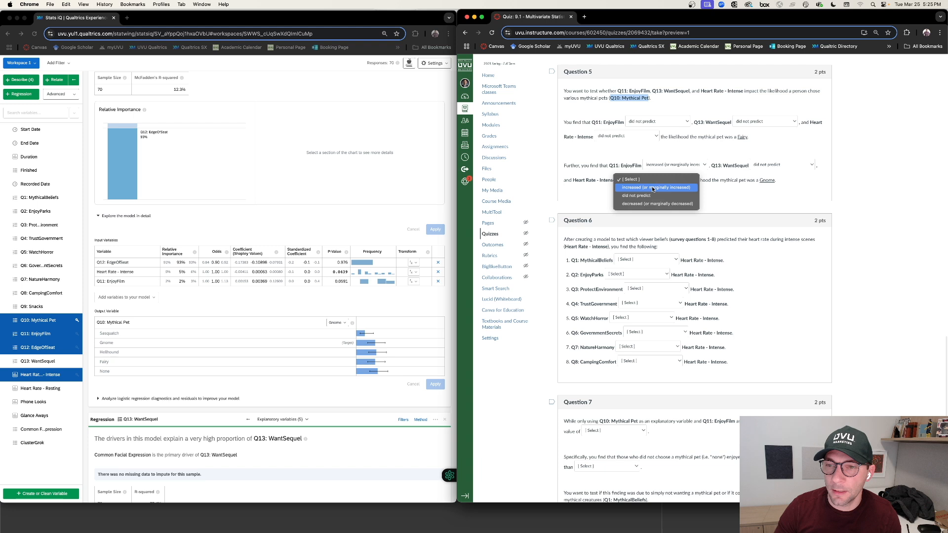
left_click(651, 188)
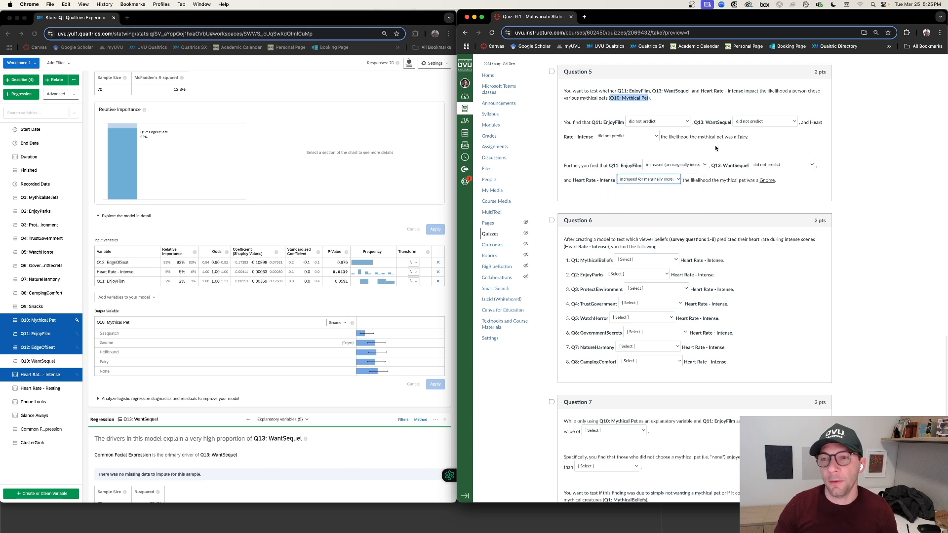
left_click(580, 95)
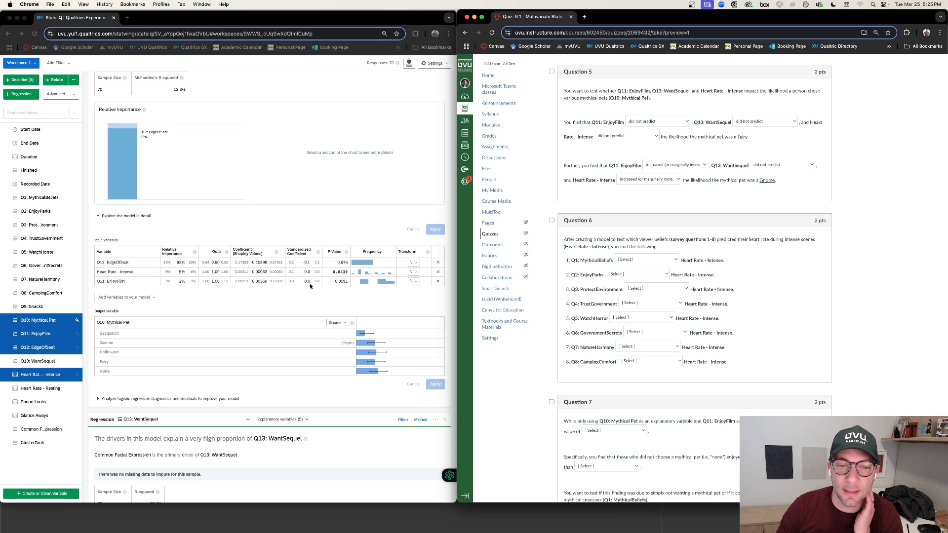
Step: Review the target category options for Q10: Mythical Pet without choosing another one
left_click(337, 322)
left_click(337, 322)
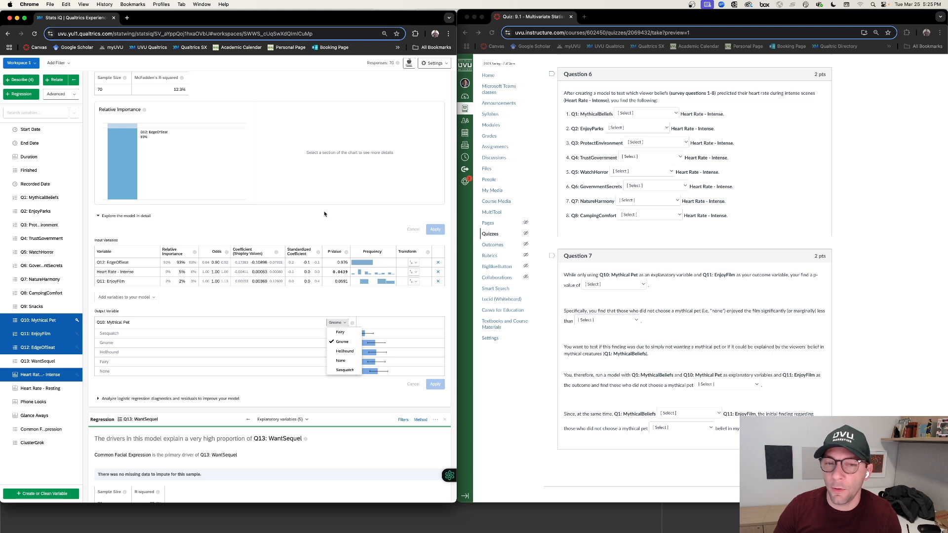
left_click(315, 215)
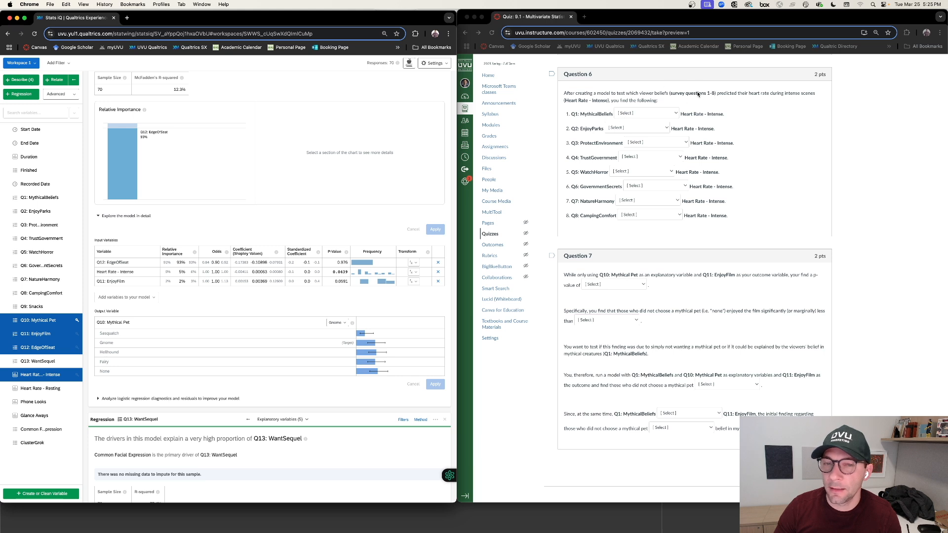
Step: Select variables Q1 through Q8 alongside Heart Rate - Intense and deselect Q10: Mythical Pet, Q11: EnjoyFilm and Q12: EdgeOfSeat
left_click(71, 199)
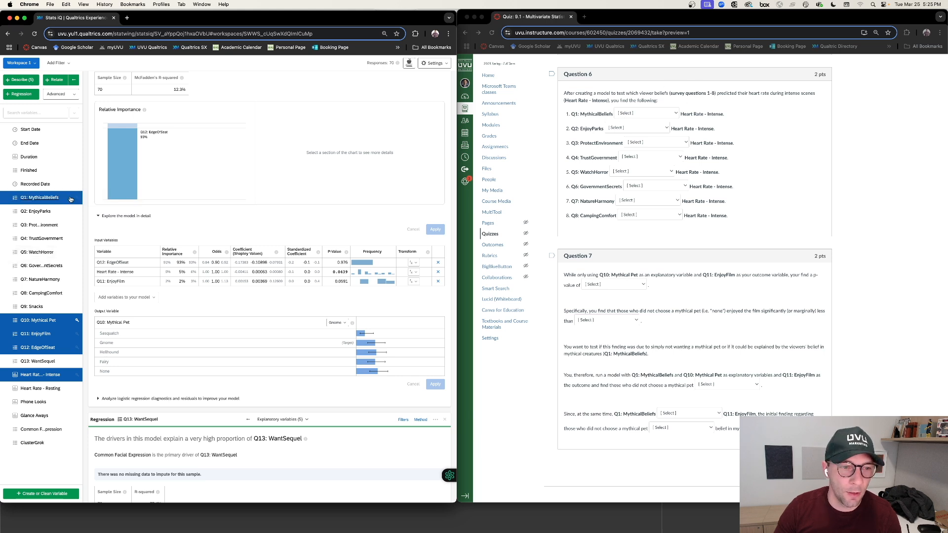
left_click(69, 212)
left_click(67, 226)
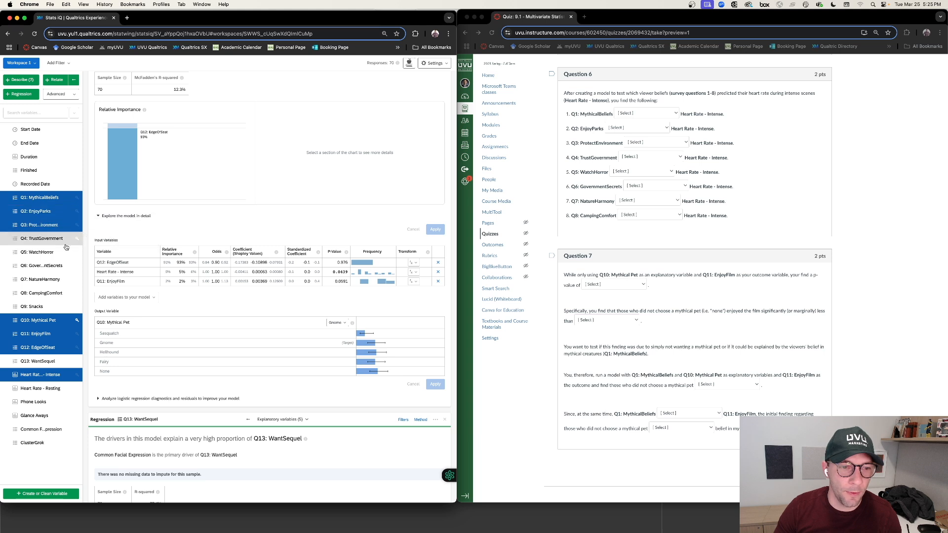
left_click(66, 241)
left_click(66, 253)
left_click(67, 267)
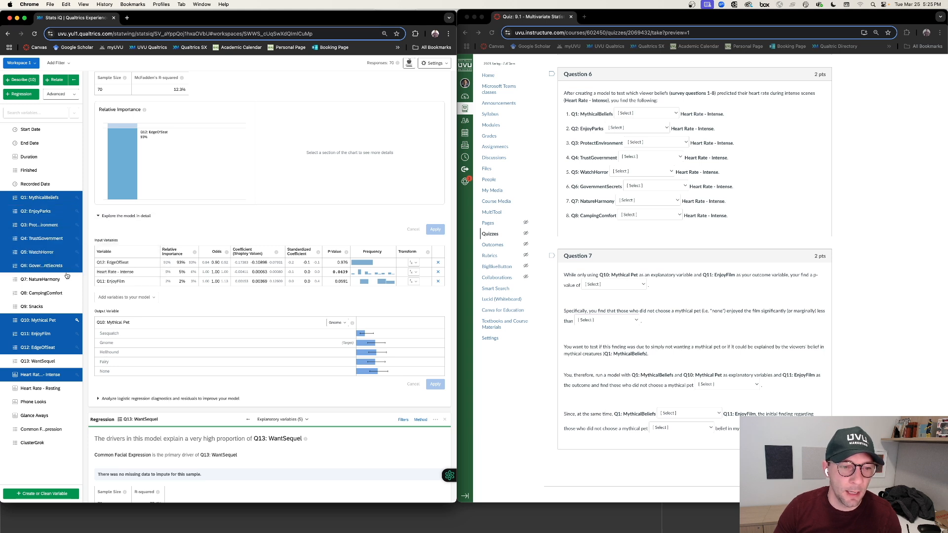
left_click(67, 279)
left_click(66, 293)
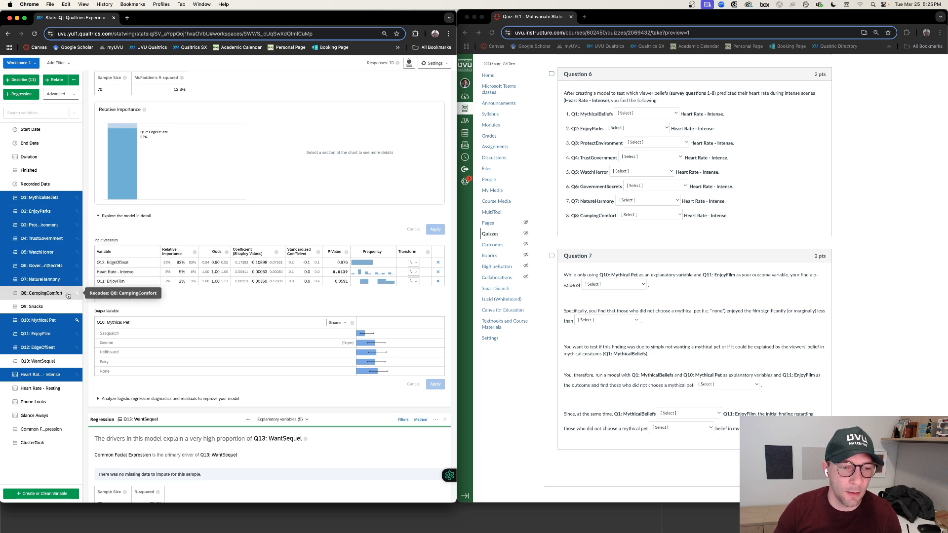
left_click(64, 320)
left_click(64, 334)
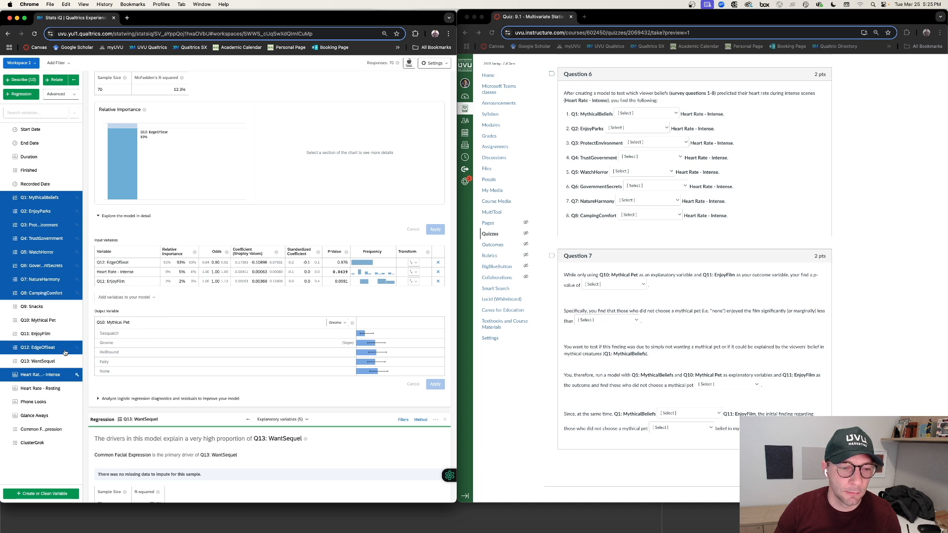
left_click(64, 348)
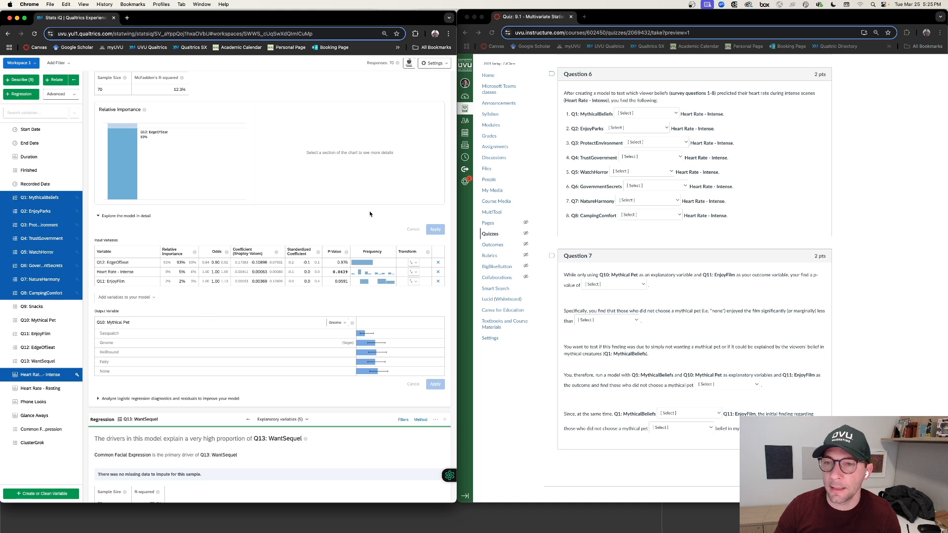
Step: Check the answer choices for Q1: MythicalBeliefs in Question 6
left_click(652, 116)
left_click(652, 117)
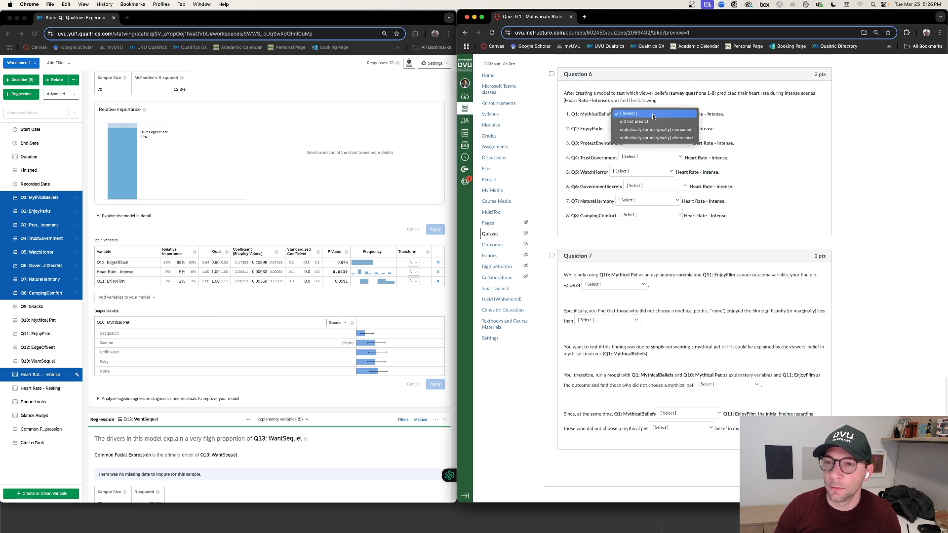
left_click(736, 93)
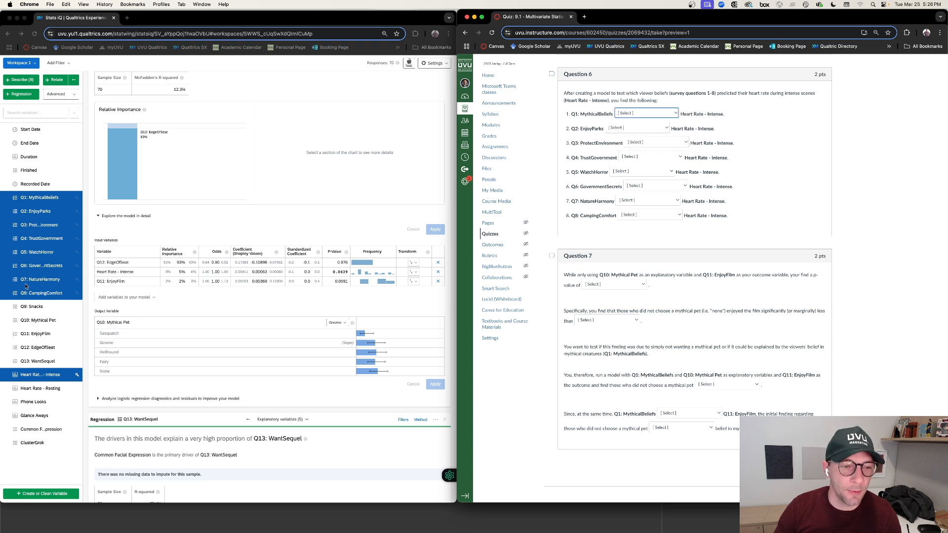
Step: Deselect Q1 through Q4, run a regression of Heart Rate - Intense on Q5 through Q8, and expand the model's detailed view
left_click(8, 203)
left_click(8, 200)
left_click(5, 212)
left_click(3, 225)
left_click(2, 242)
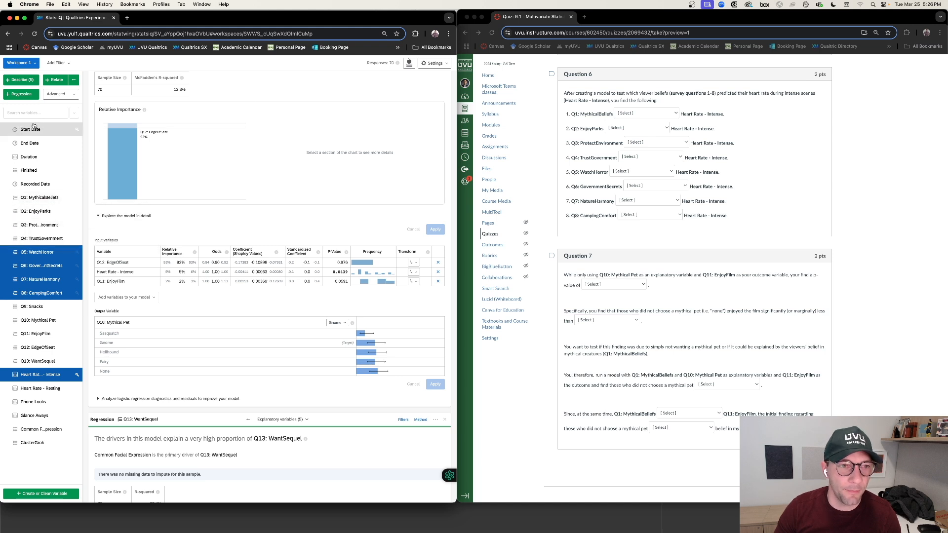
left_click(20, 95)
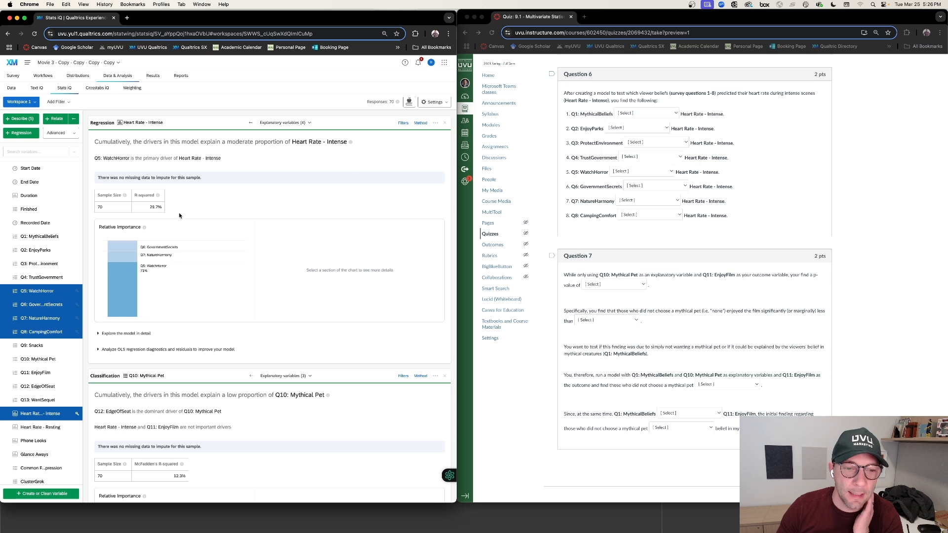
left_click(127, 334)
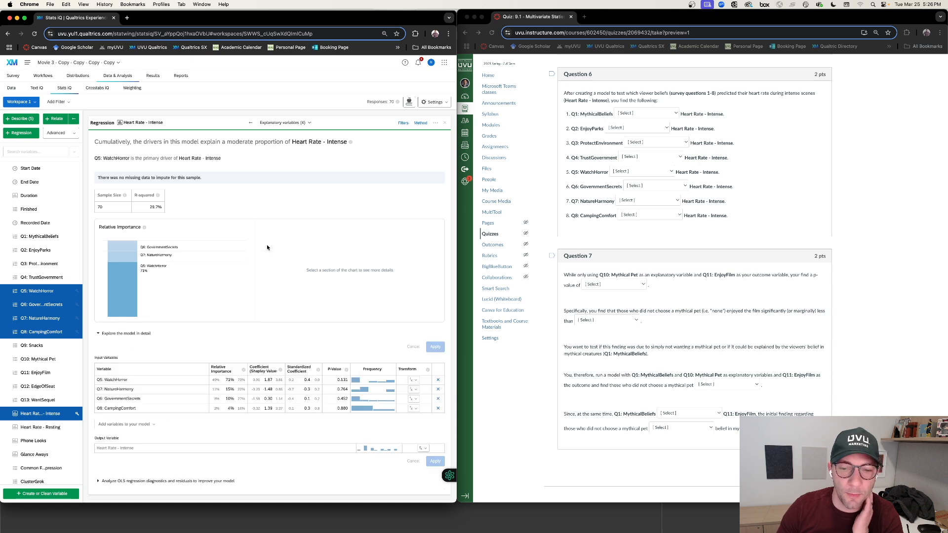
scroll(267, 248, "down", 5)
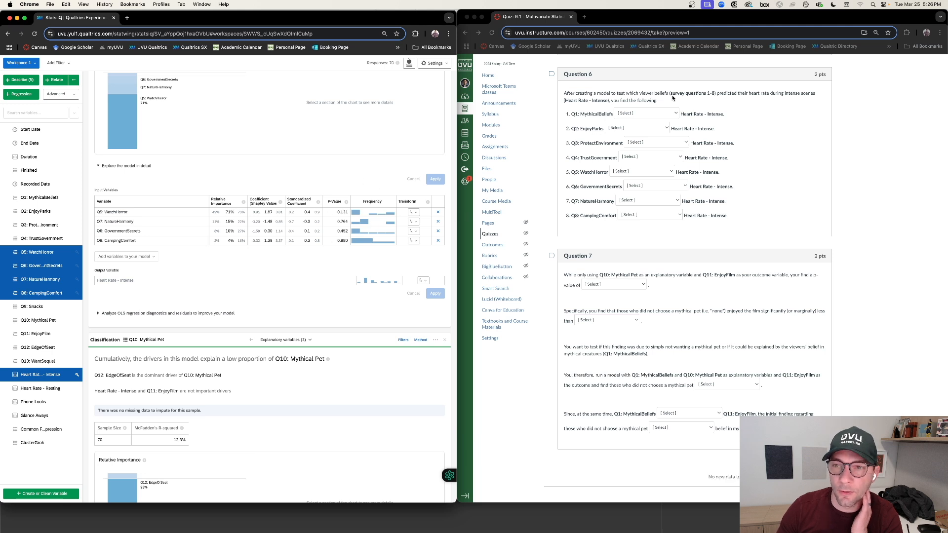
Step: Review Question 6's answer choices for how Q1: MythicalBeliefs affects Heart Rate - Intense, leaving the answer blank
left_click(655, 117)
left_click(653, 116)
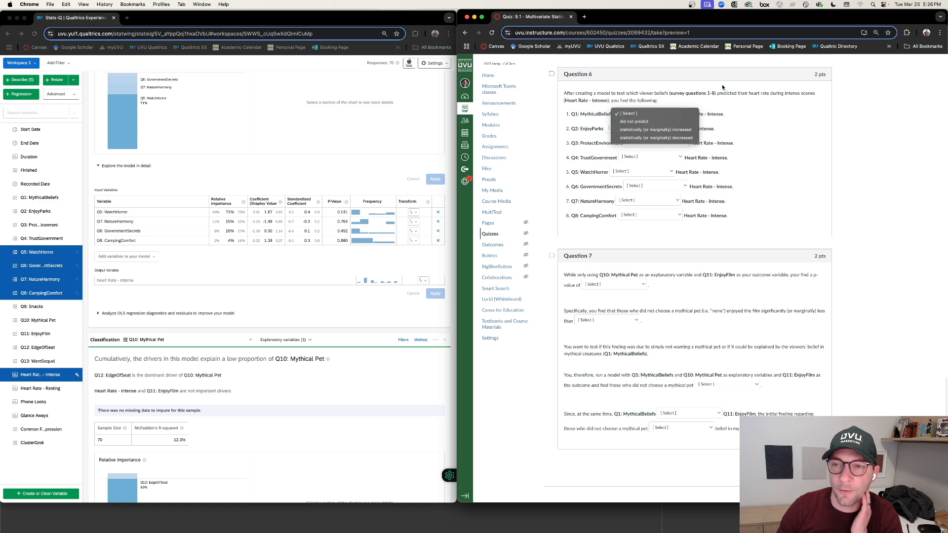
left_click(678, 106)
left_click(649, 114)
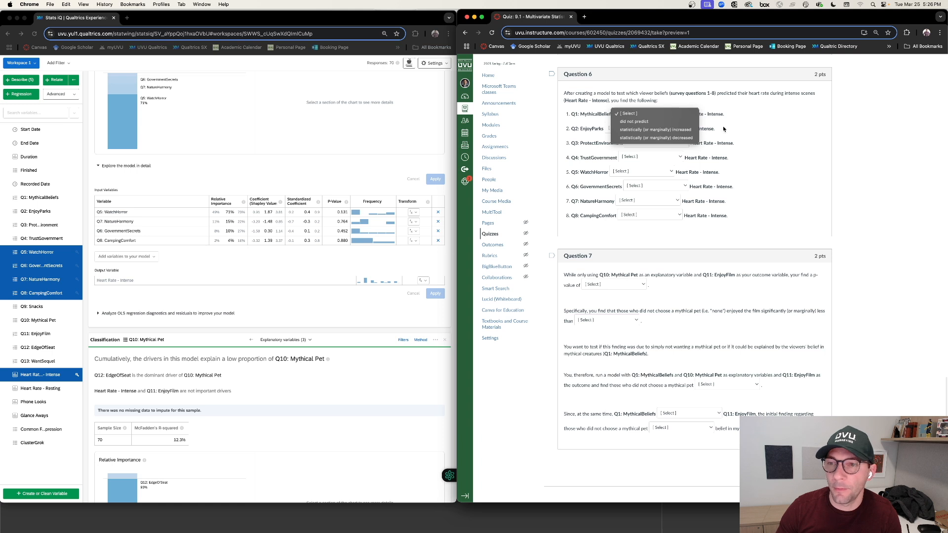
left_click(742, 102)
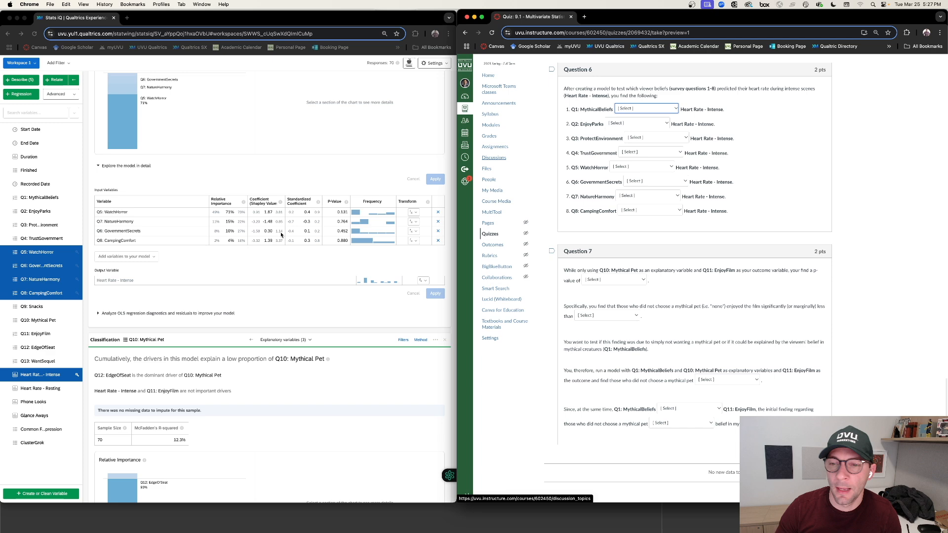
Step: Deselect Q5 through Q8 and Heart Rate - Intense, and select Q10: Mythical Pet
scroll(281, 235, "up", 5)
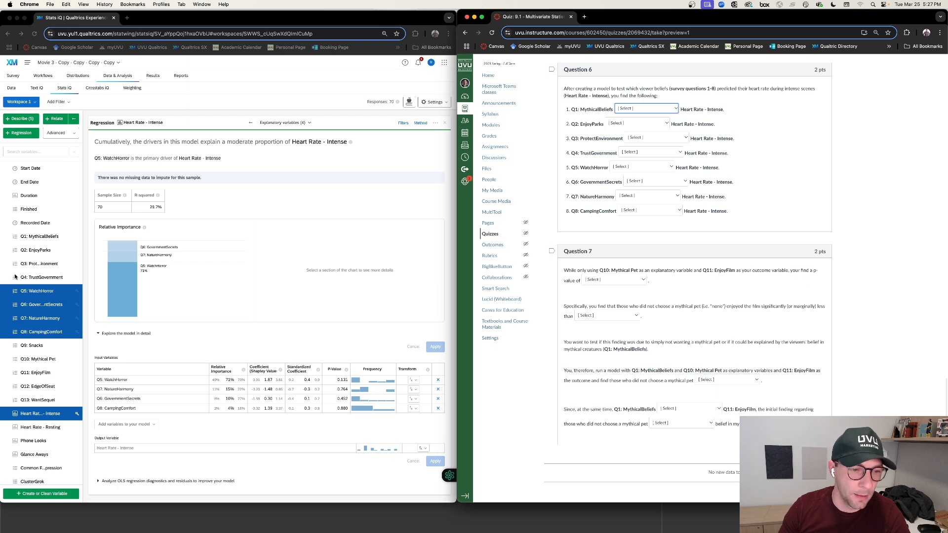
left_click(10, 292)
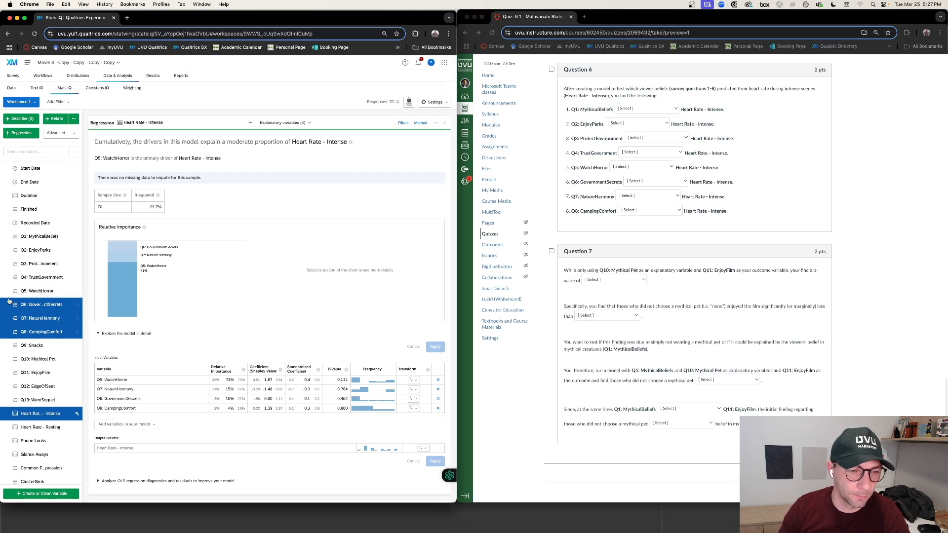
left_click(8, 304)
left_click(7, 318)
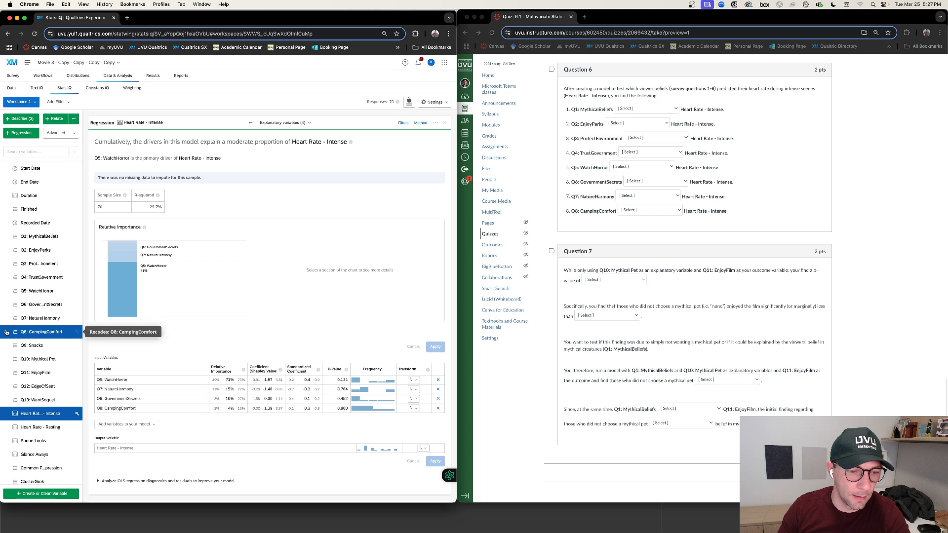
left_click(6, 331)
left_click(6, 359)
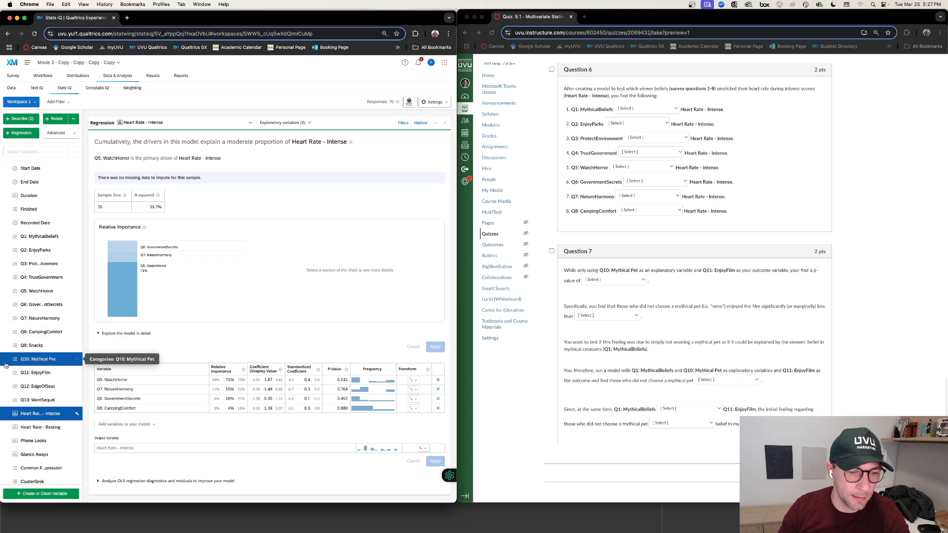
left_click(4, 413)
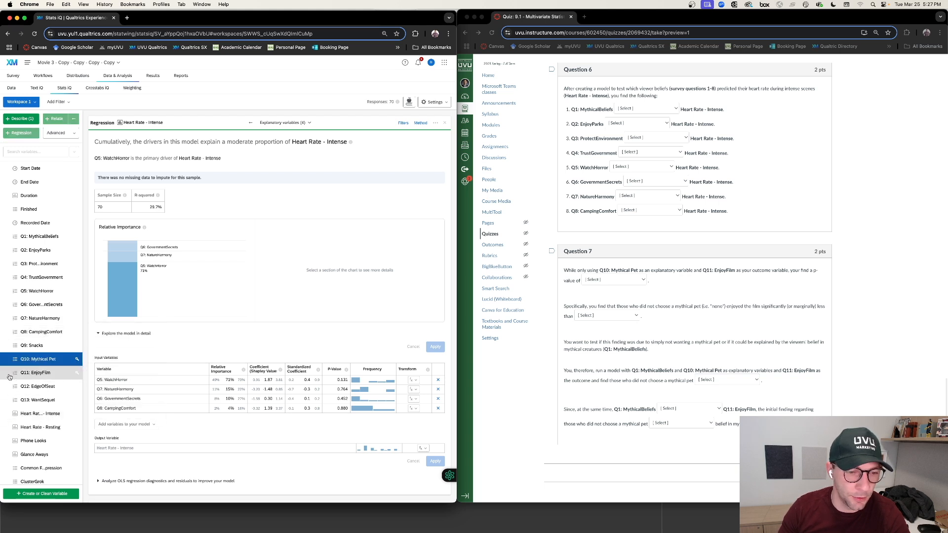
Step: Make Q13: WantSequel the key variable, leave Q11: EnjoyFilm unselected, and relate Q10: Mythical Pet to Q13: WantSequel
left_click(9, 377)
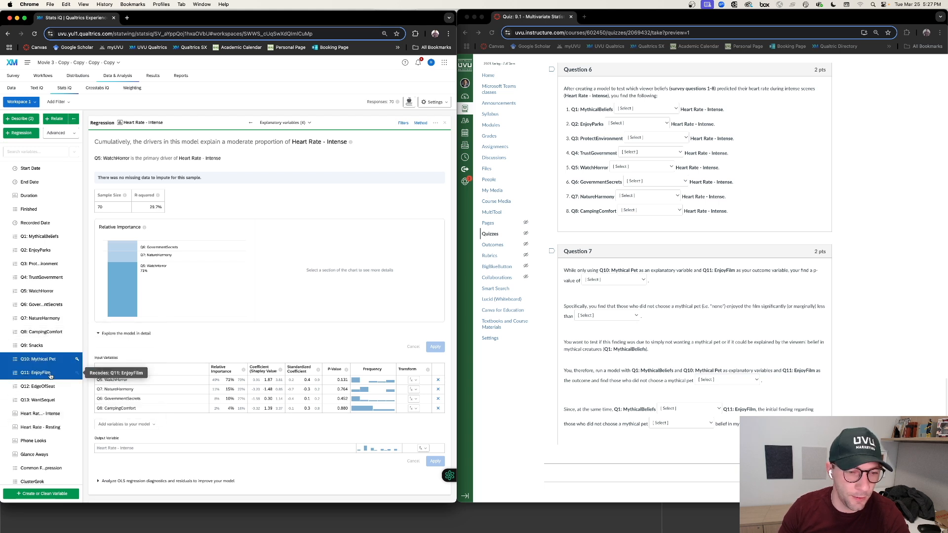
left_click(77, 374)
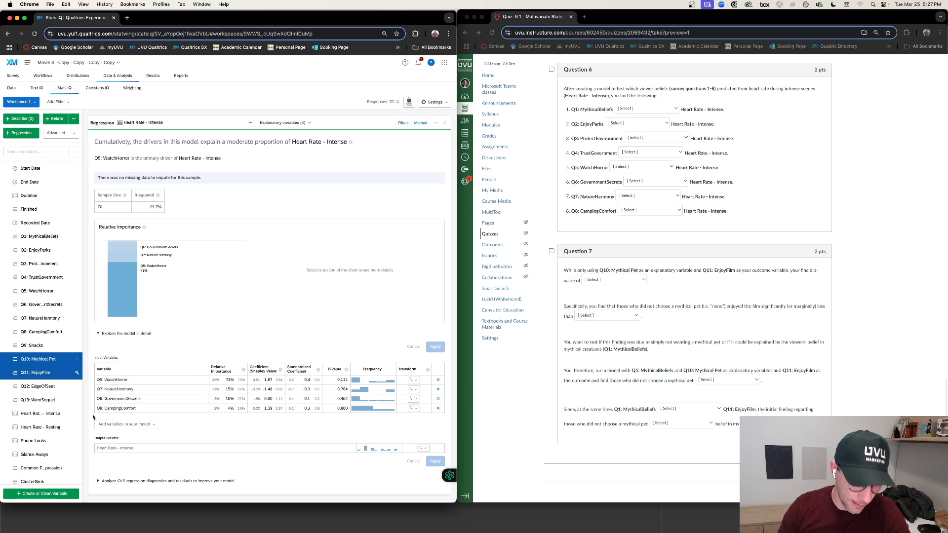
left_click(61, 401)
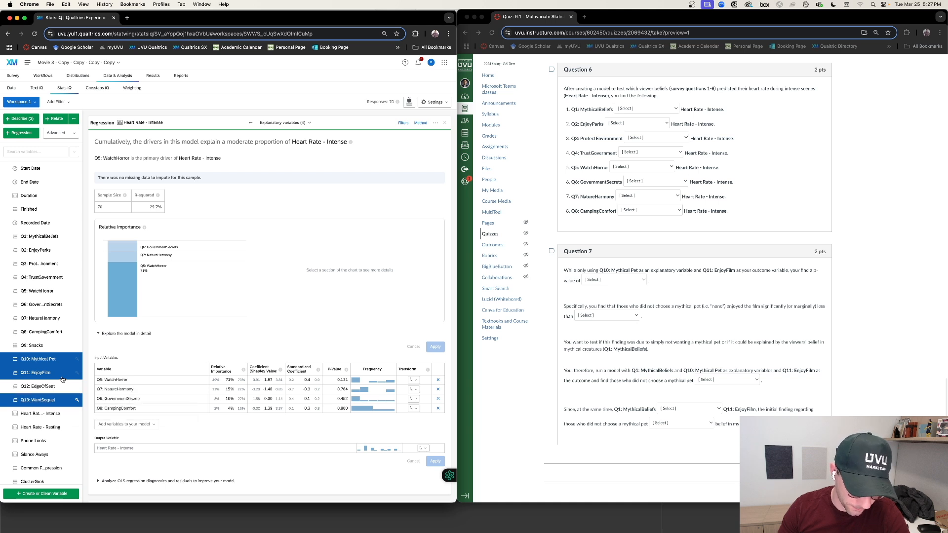
left_click(63, 378)
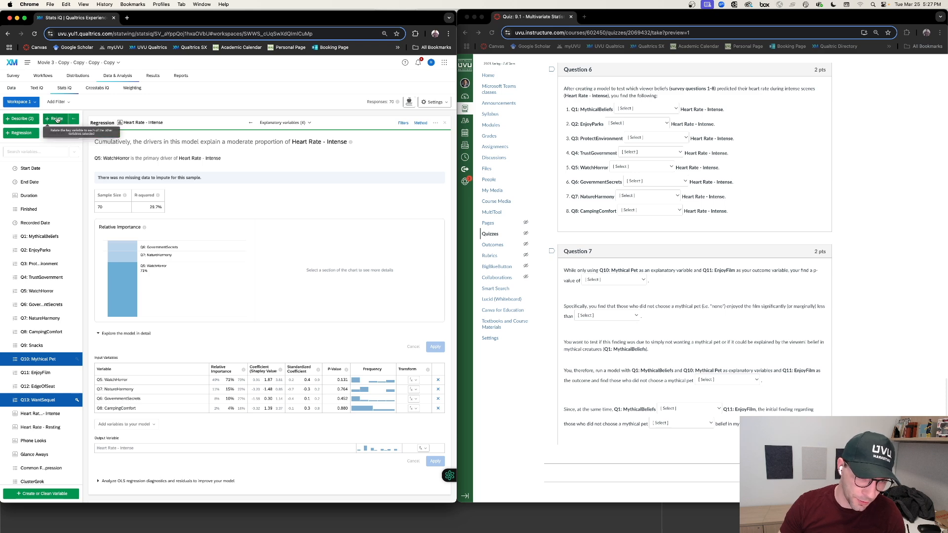
left_click(57, 120)
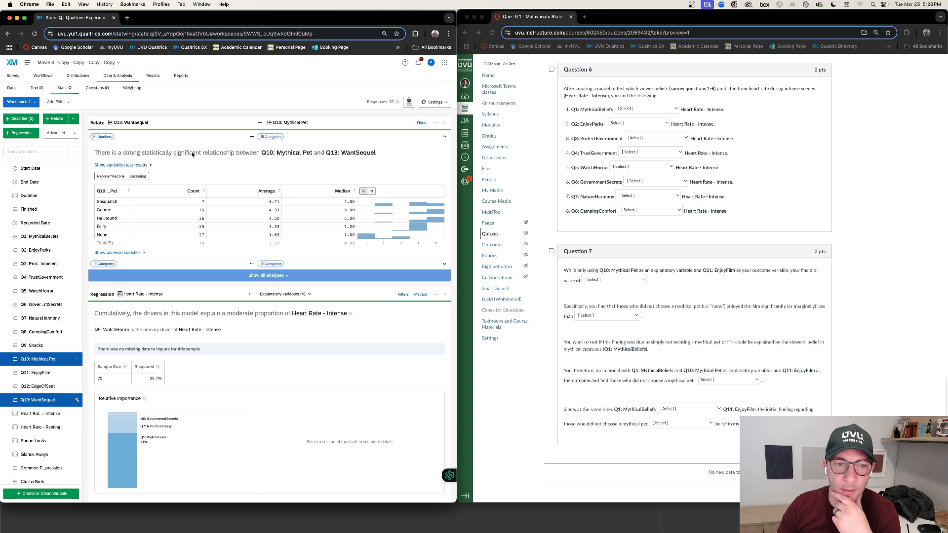
Step: Show the statistical test results for the Q10 and Q13 relationship and answer Question 7's p-value with < 0.00001
left_click(121, 165)
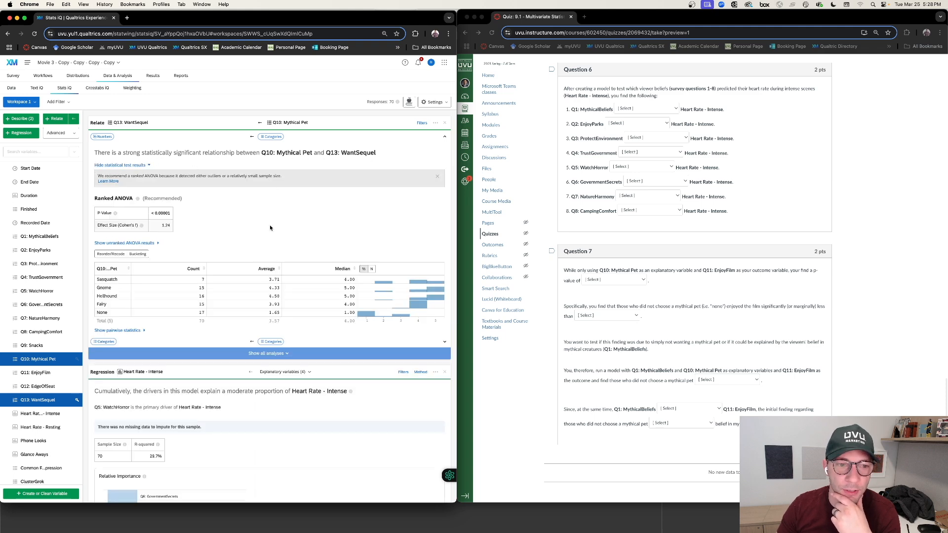
scroll(270, 228, "down", 3)
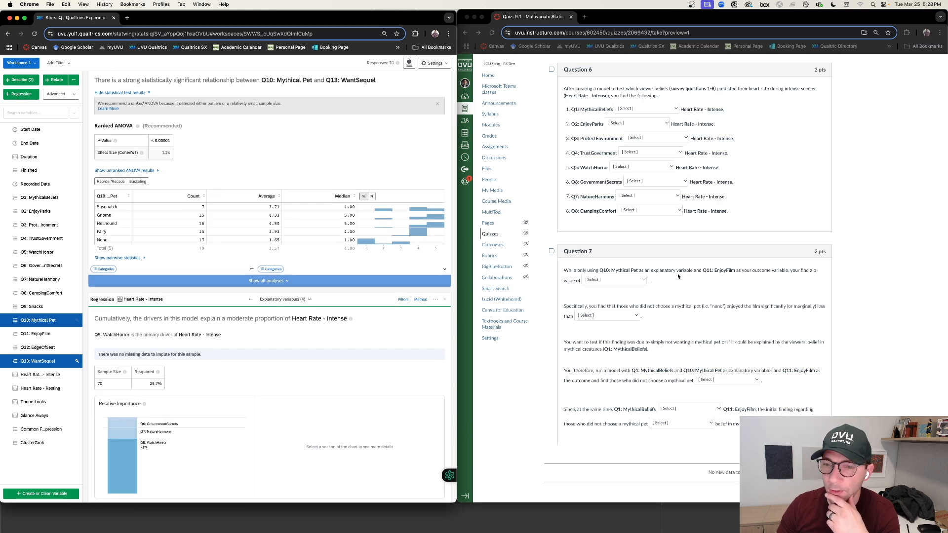
left_click(623, 279)
left_click(623, 280)
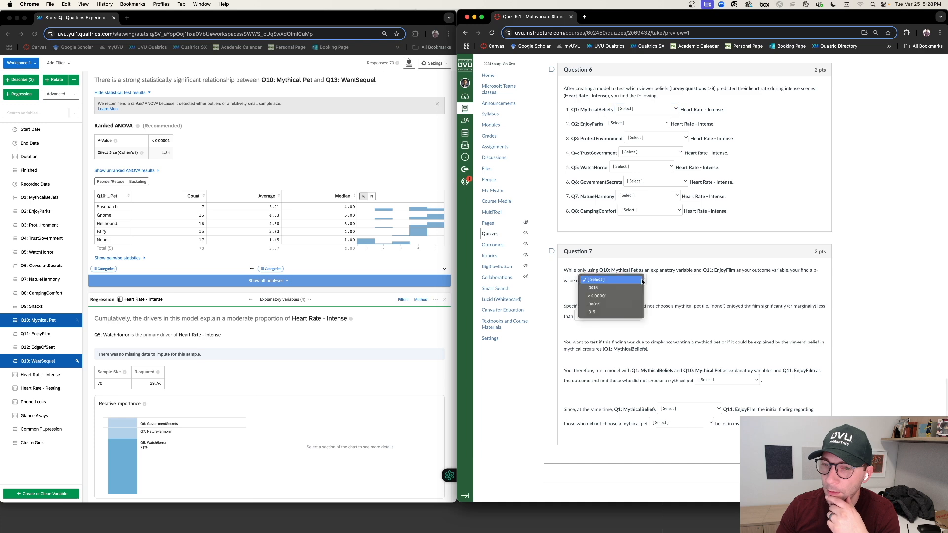
left_click(615, 294)
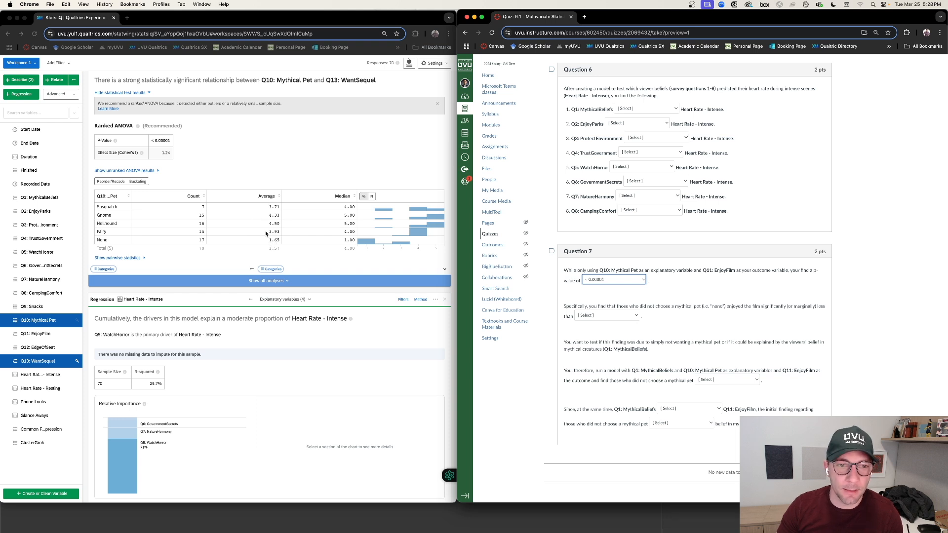
Step: Show the pairwise statistics for Q10: Mythical Pet, sort them by Group 2, and compare the None group with the other pets
left_click(140, 258)
left_click(133, 258)
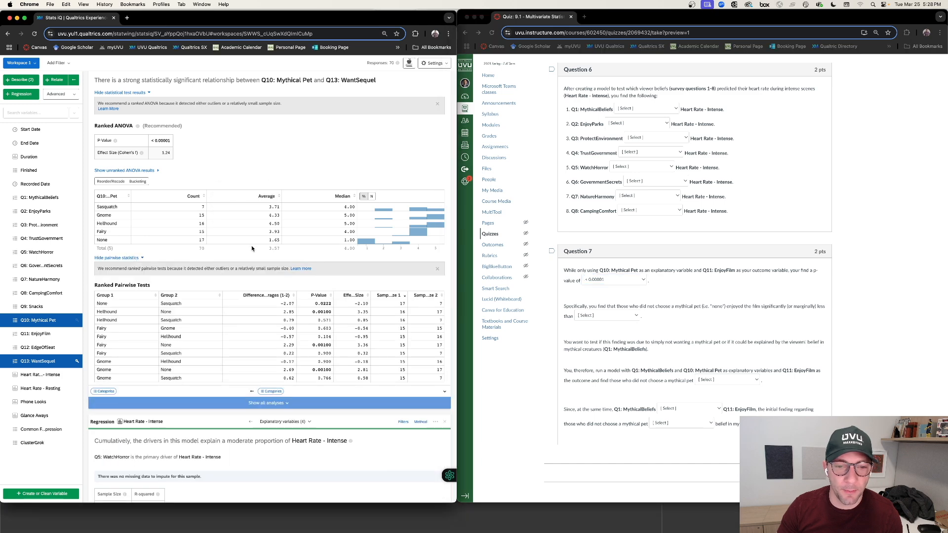
scroll(251, 245, "down", 3)
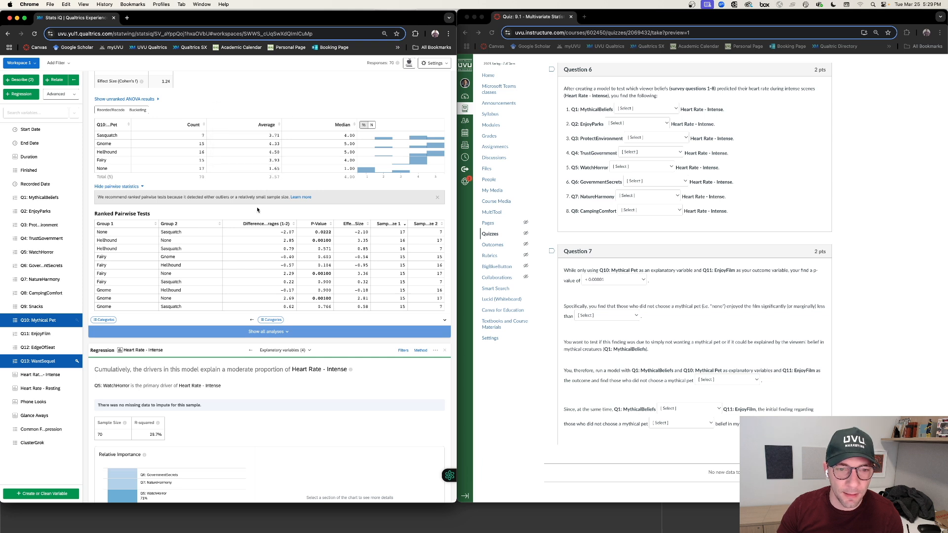
left_click(219, 224)
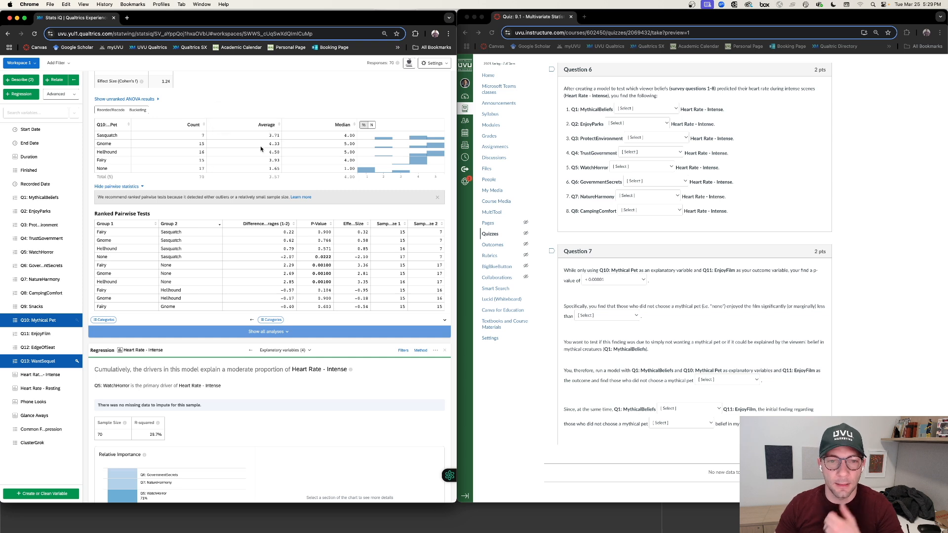
mouse_move(252, 167)
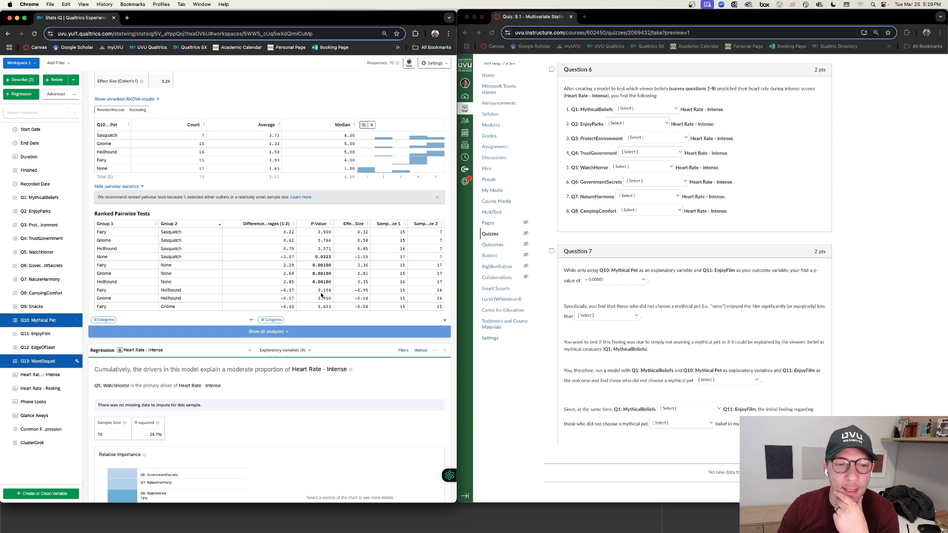
scroll(158, 129, "up", 3)
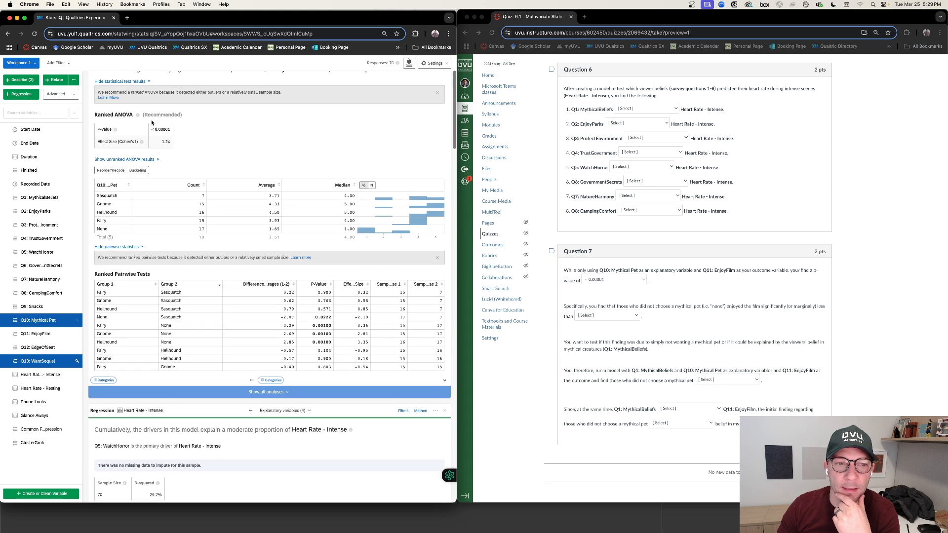
scroll(197, 144, "up", 3)
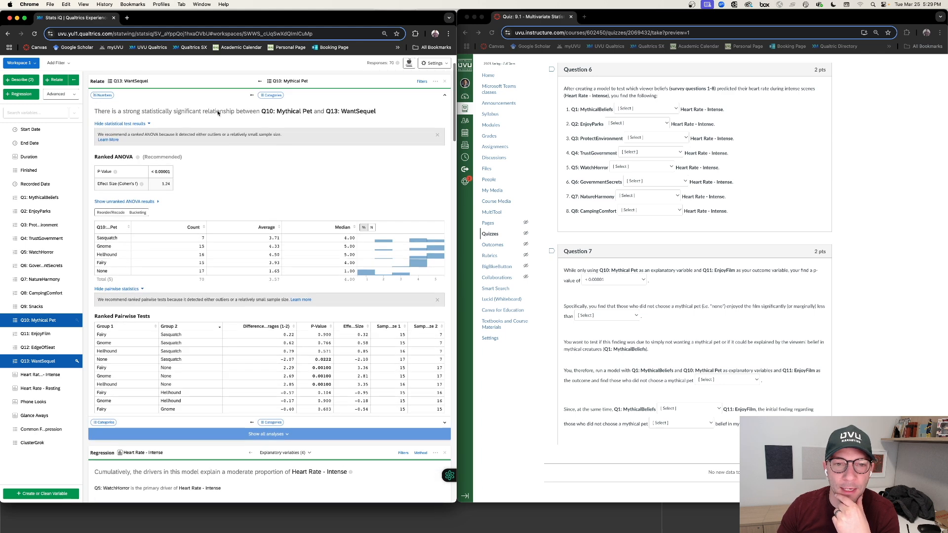
scroll(255, 211, "down", 5)
scroll(254, 211, "down", 1)
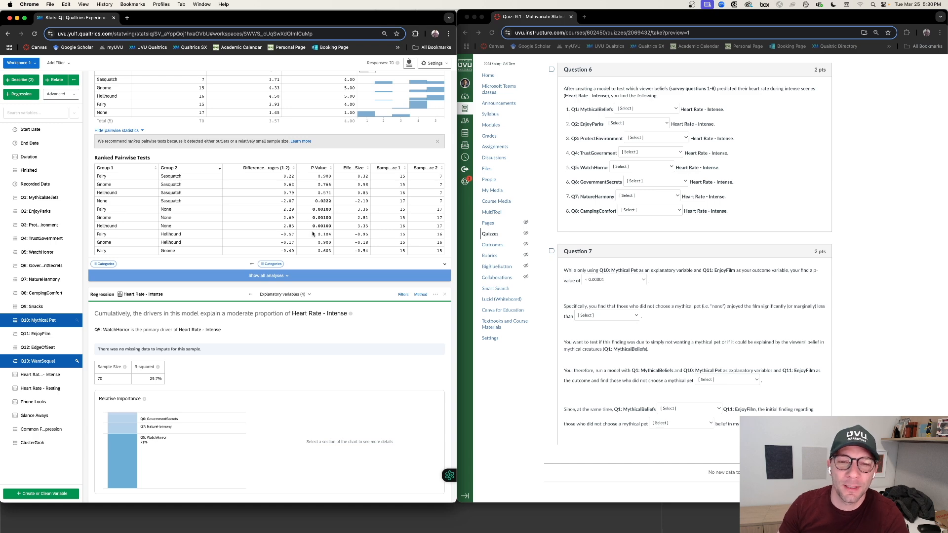
scroll(316, 229, "up", 3)
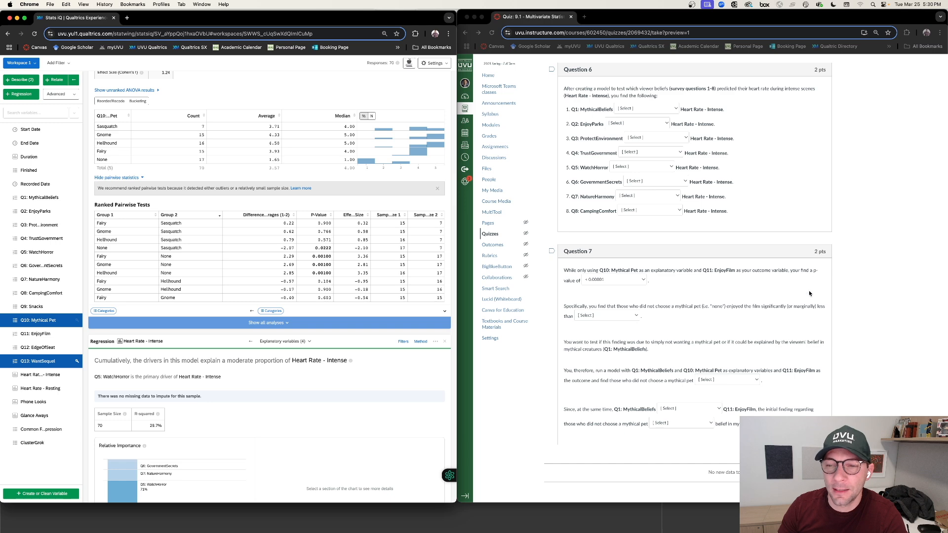
Step: Answer Question 7's comparison of viewers without a mythical pet with "all but one other group"
left_click(630, 318)
left_click(629, 318)
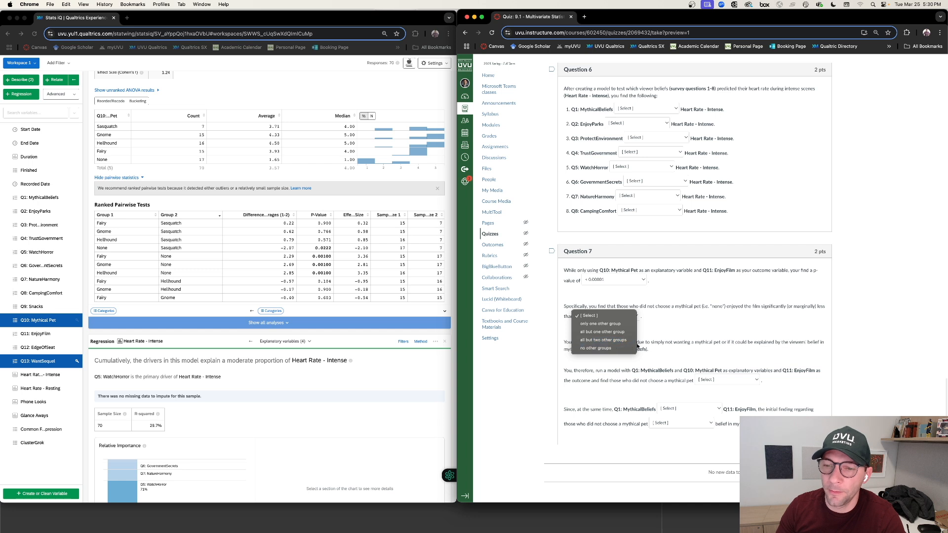
left_click(713, 297)
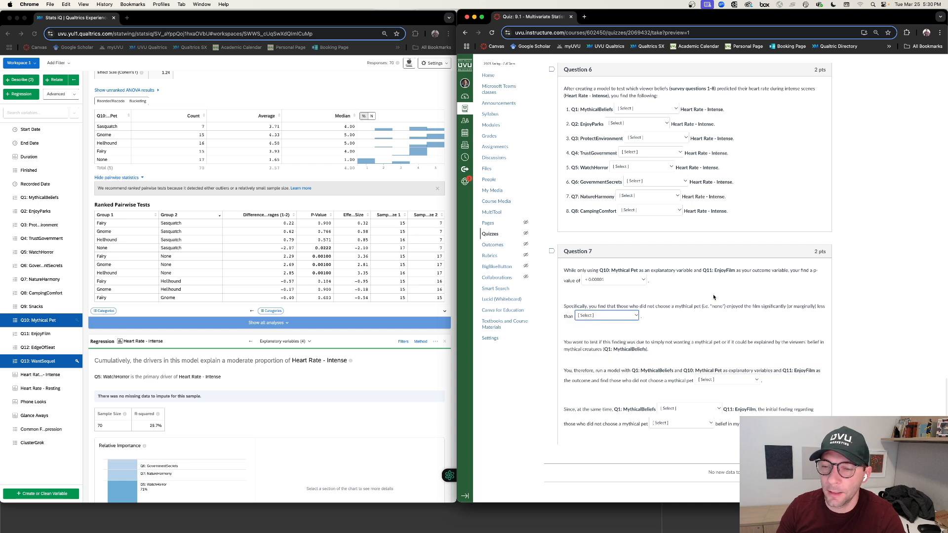
left_click(611, 315)
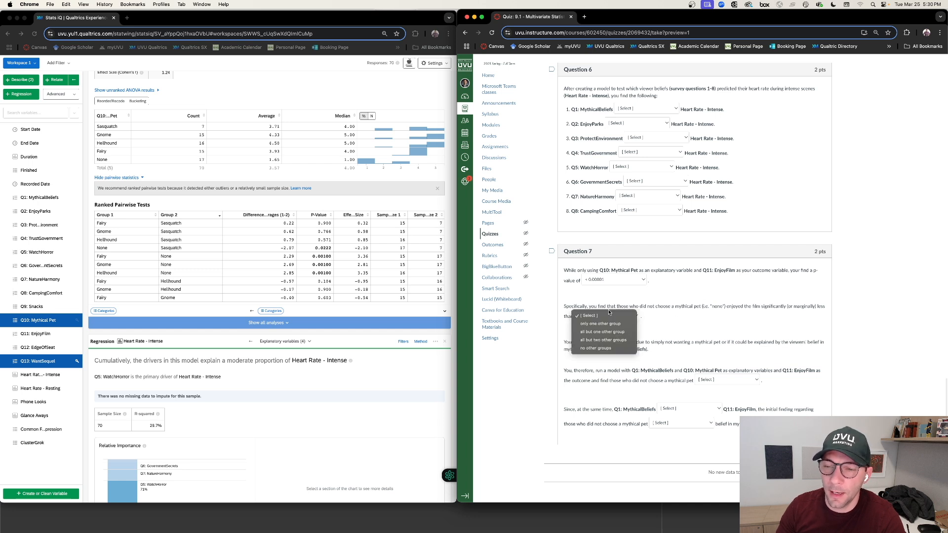
left_click(622, 332)
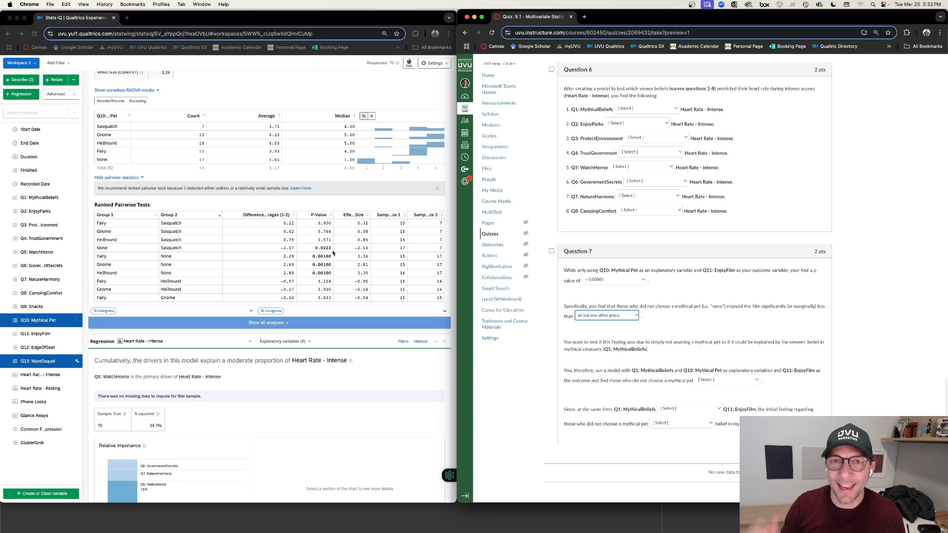
Step: Add Q1: MythicalBeliefs to the selection, run a regression of Q13: WantSequel on Q1 and Q10, and expand the model's details
scroll(258, 271, "up", 2)
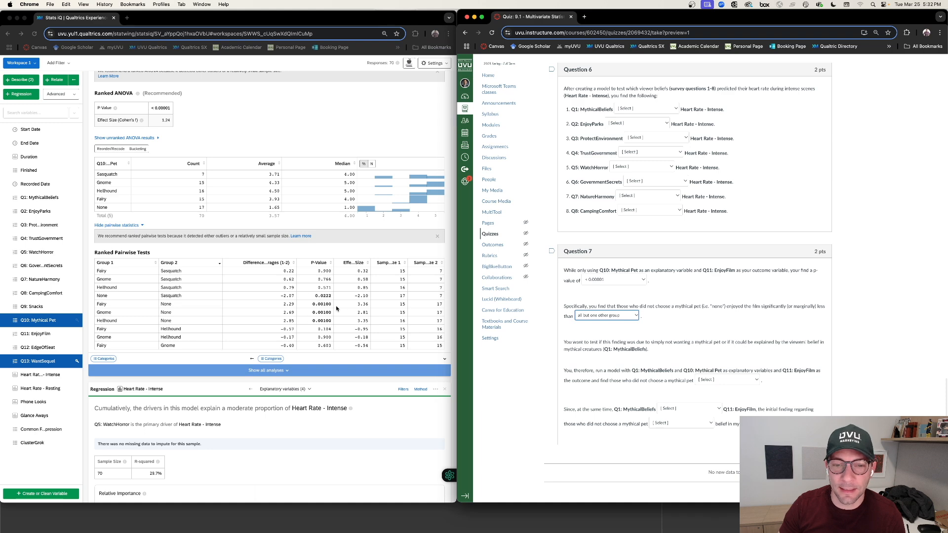
scroll(335, 310, "down", 2)
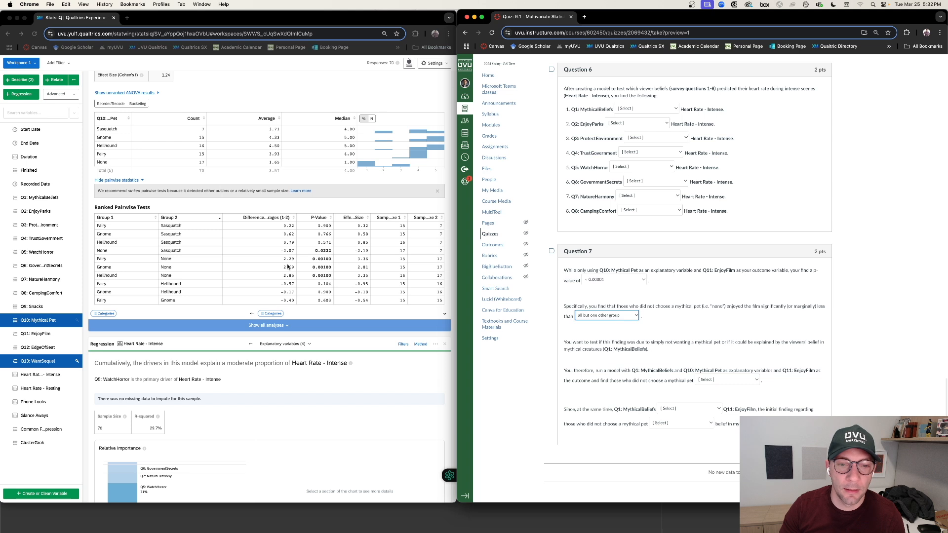
left_click(62, 198)
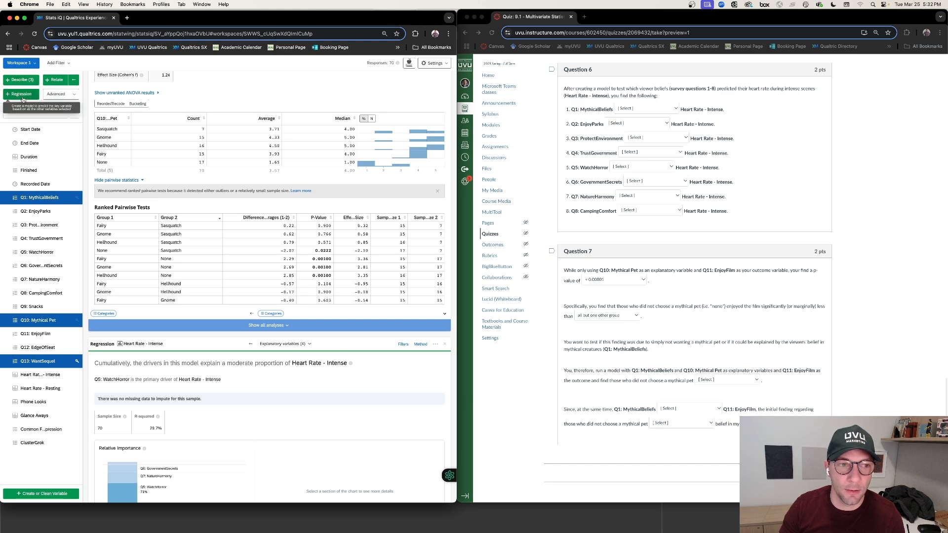
scroll(20, 96, "up", 3)
scroll(197, 207, "up", 5)
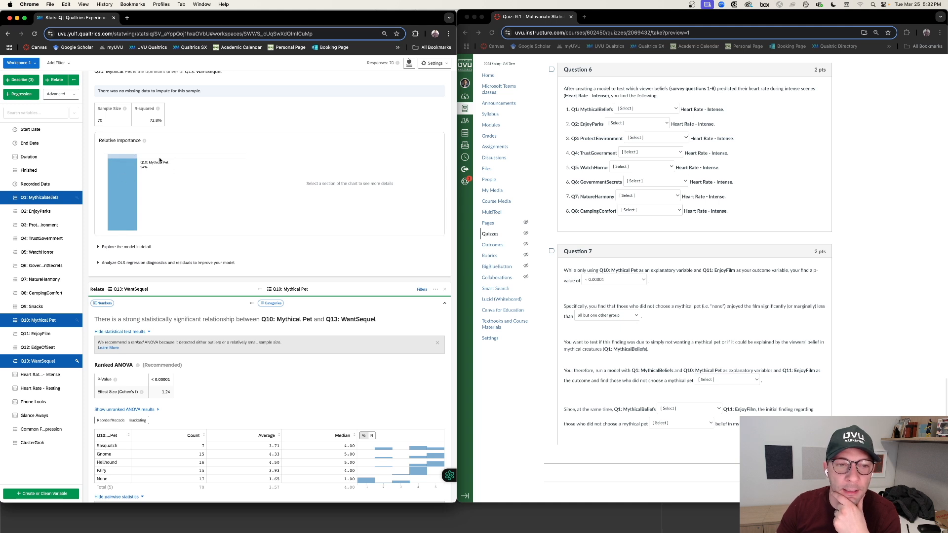
scroll(143, 186, "up", 1)
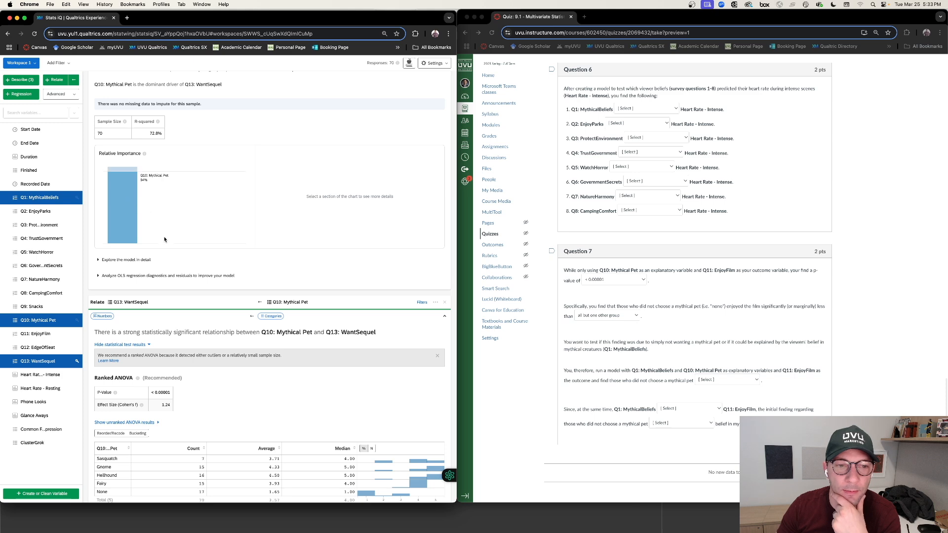
left_click(98, 260)
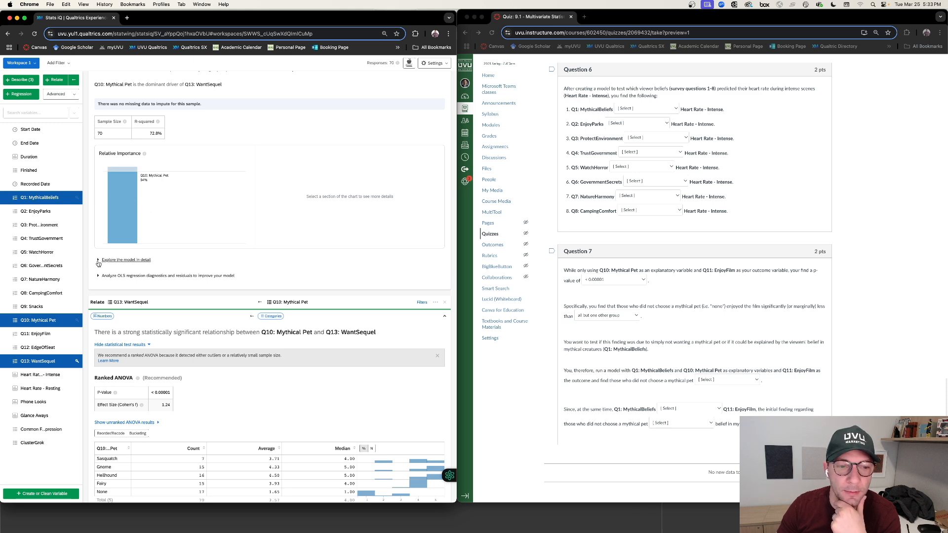
scroll(299, 284, "down", 5)
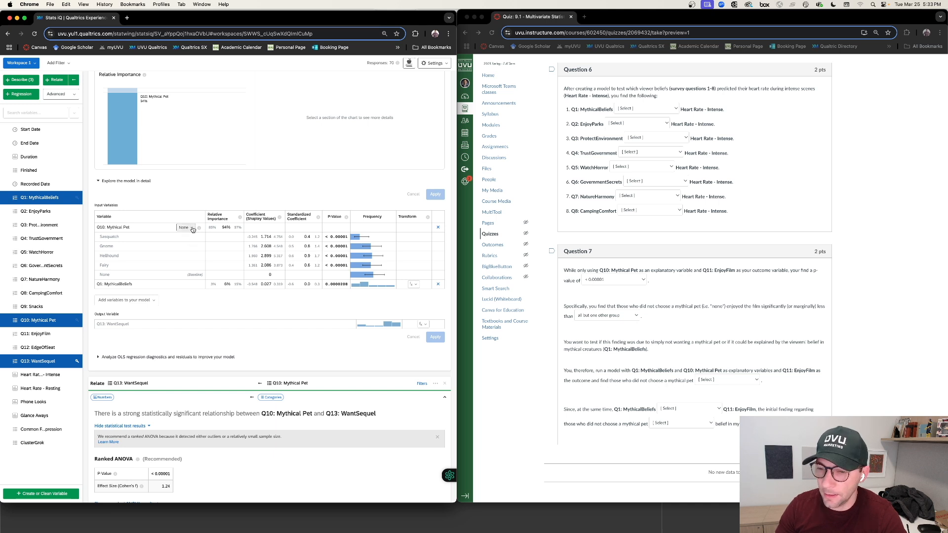
Step: Examine the regression coefficients and p-values of each mythical pet against the None baseline, and compare them with the pairwise test results
left_click(754, 381)
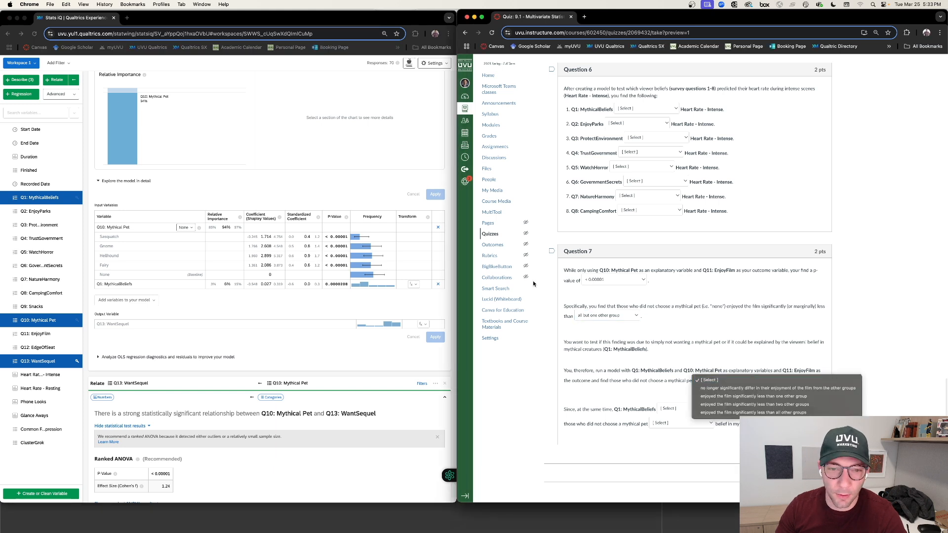
left_click(277, 294)
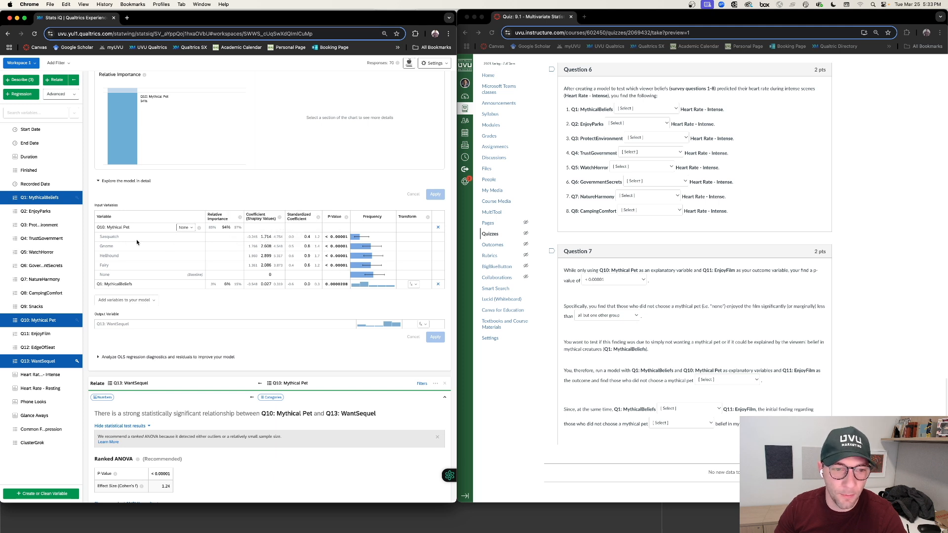
mouse_move(298, 269)
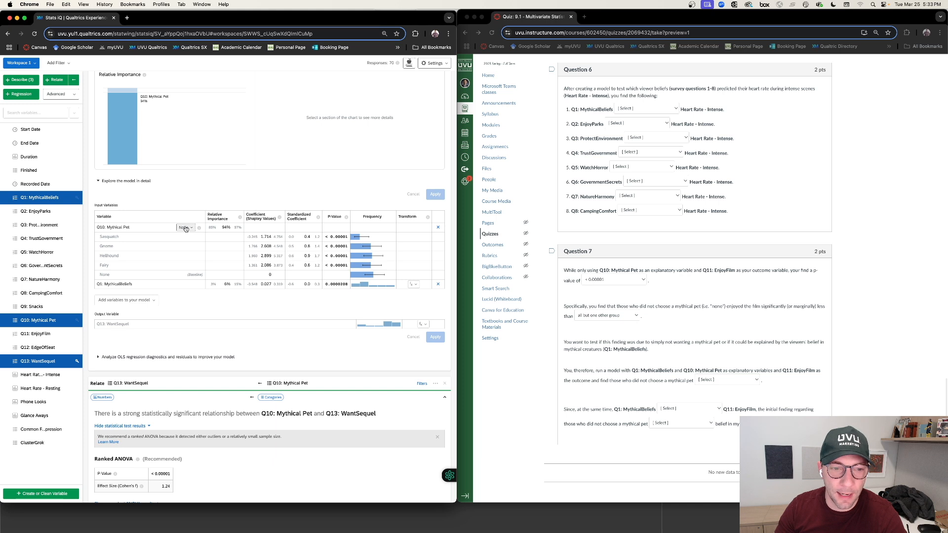
mouse_move(276, 237)
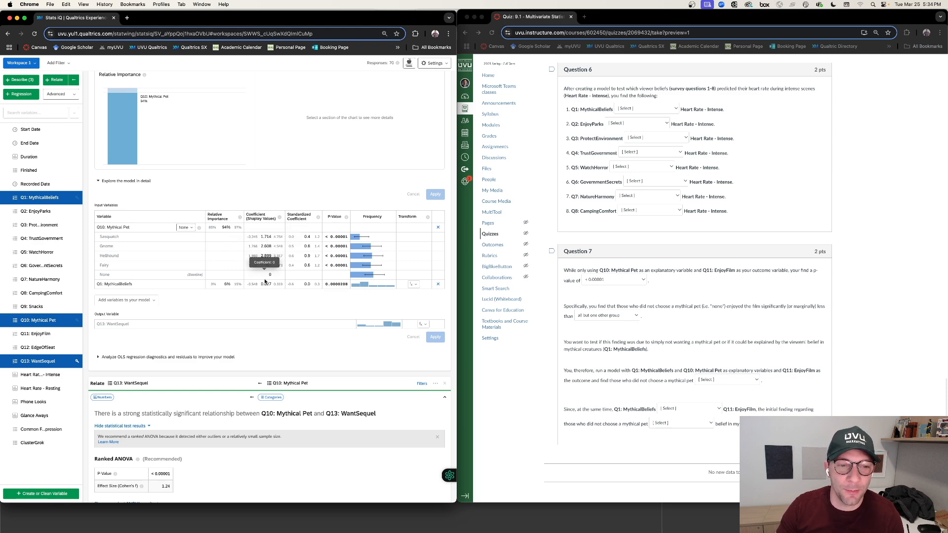
scroll(264, 282, "down", 1)
scroll(265, 282, "up", 1)
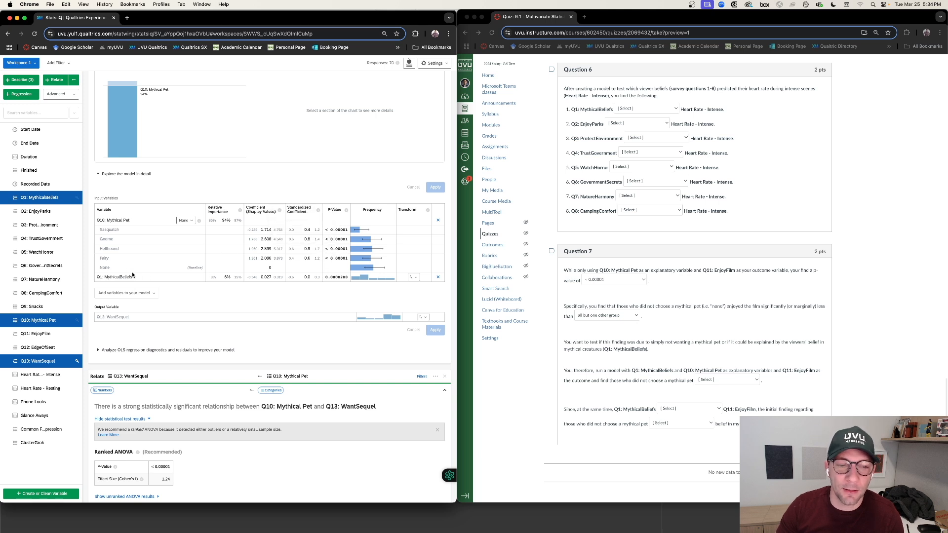
scroll(239, 222, "down", 5)
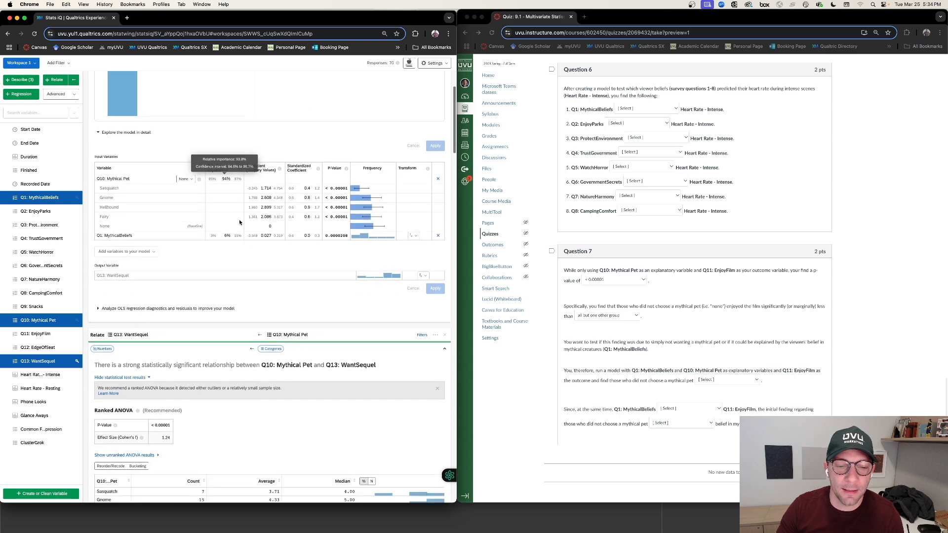
scroll(239, 222, "down", 3)
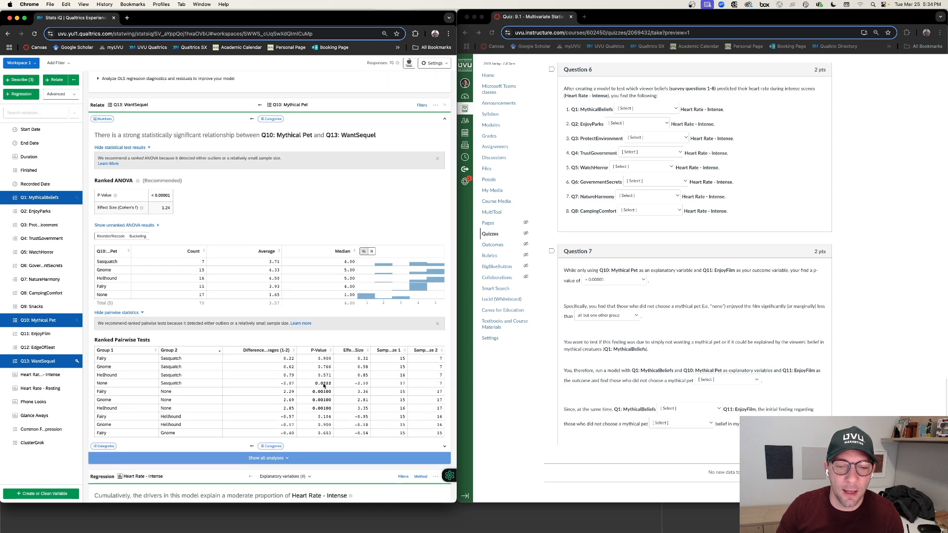
scroll(319, 392, "up", 7)
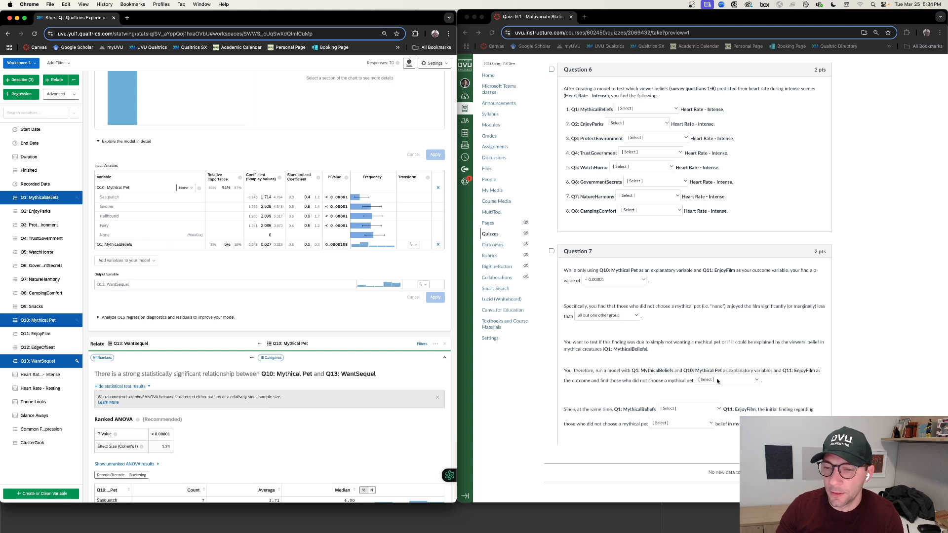
Step: Answer Question 7's model finding for viewers without a mythical pet with "enjoyed the film significantly less than all other groups"
left_click(745, 386)
left_click(738, 386)
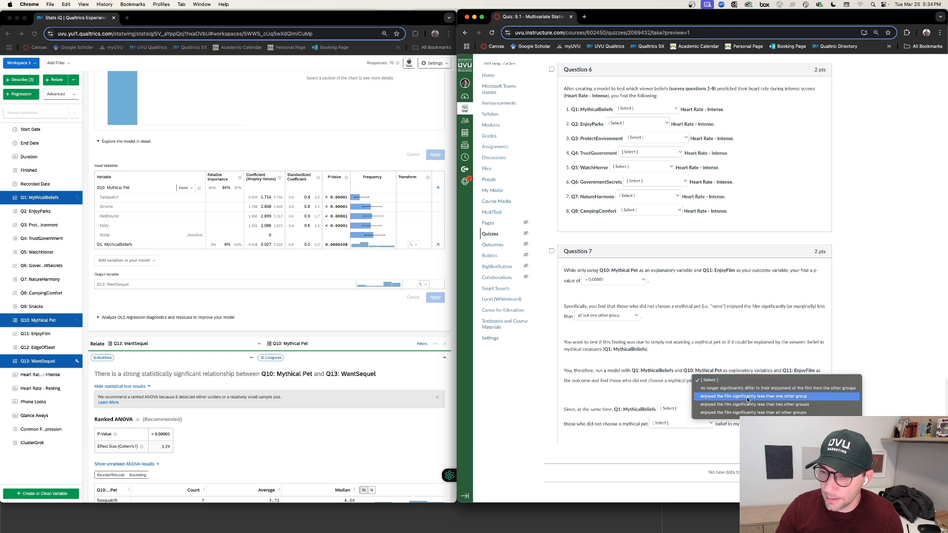
left_click(800, 413)
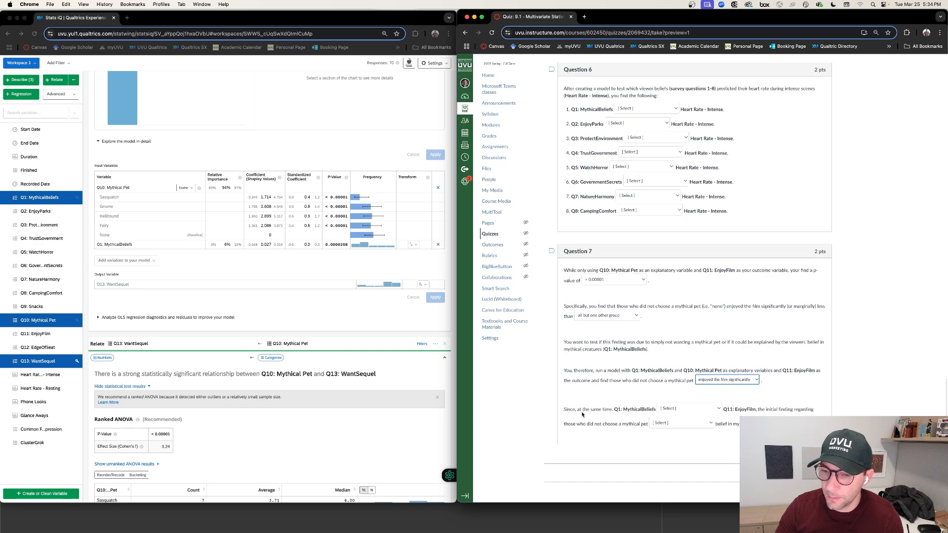
Step: Complete Question 7 with "statistically increases" for Q1: MythicalBeliefs' effect and "are not explained by their" for the belief explanation
left_click(701, 411)
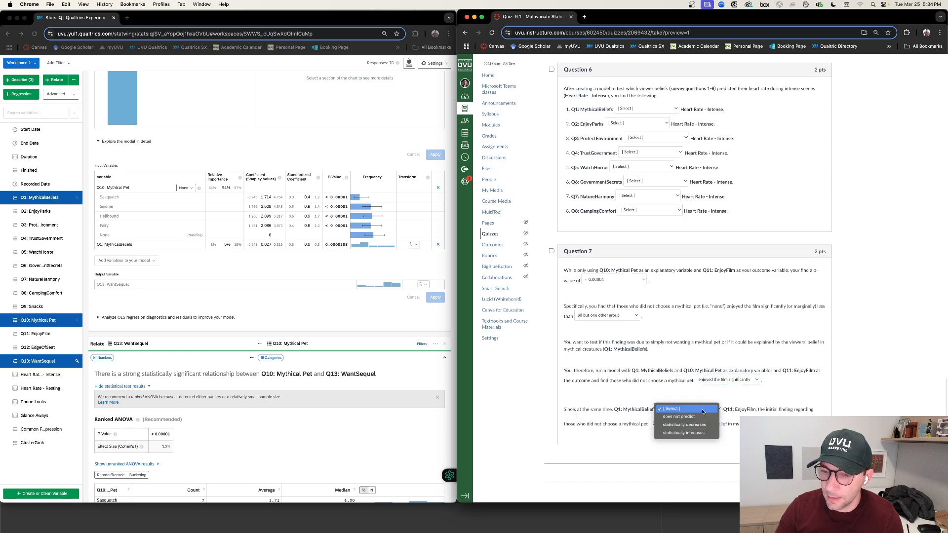
left_click(686, 433)
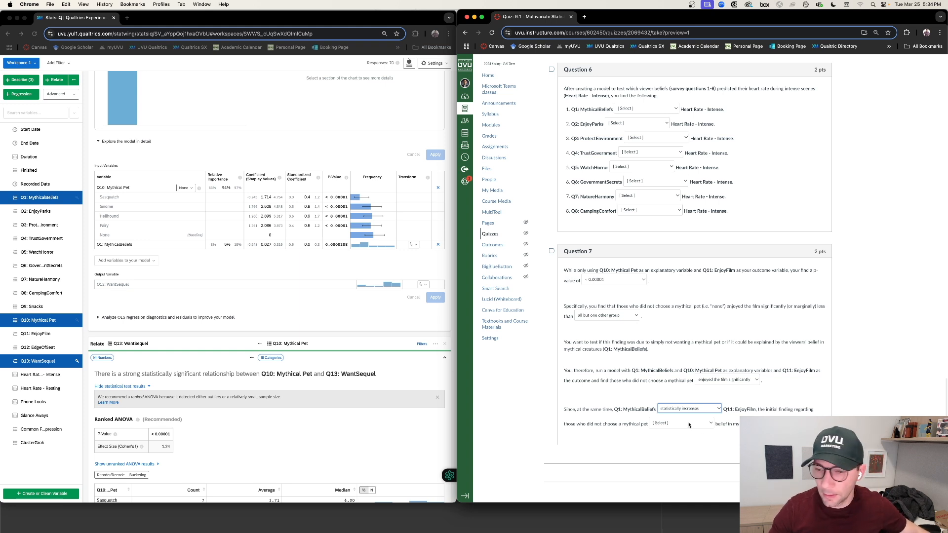
left_click(682, 424)
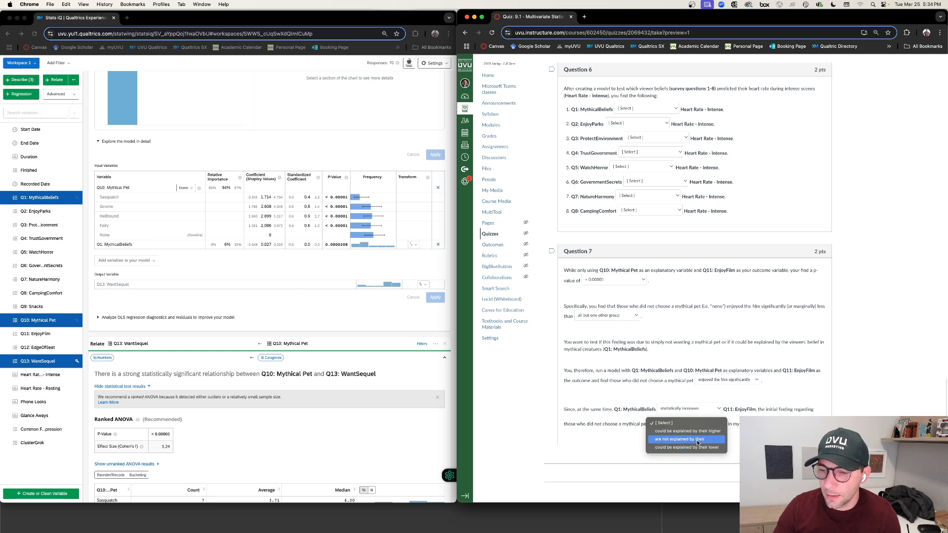
left_click(697, 439)
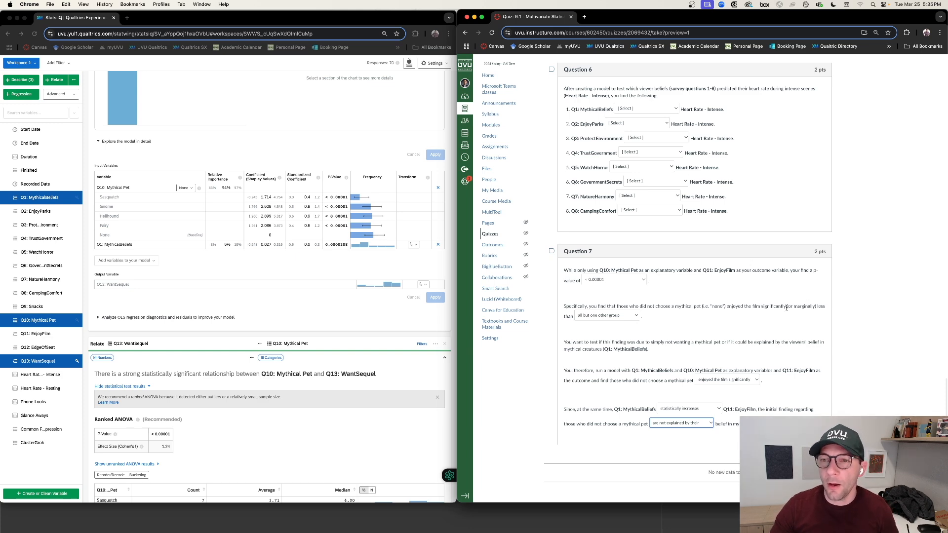
scroll(786, 307, "up", 10)
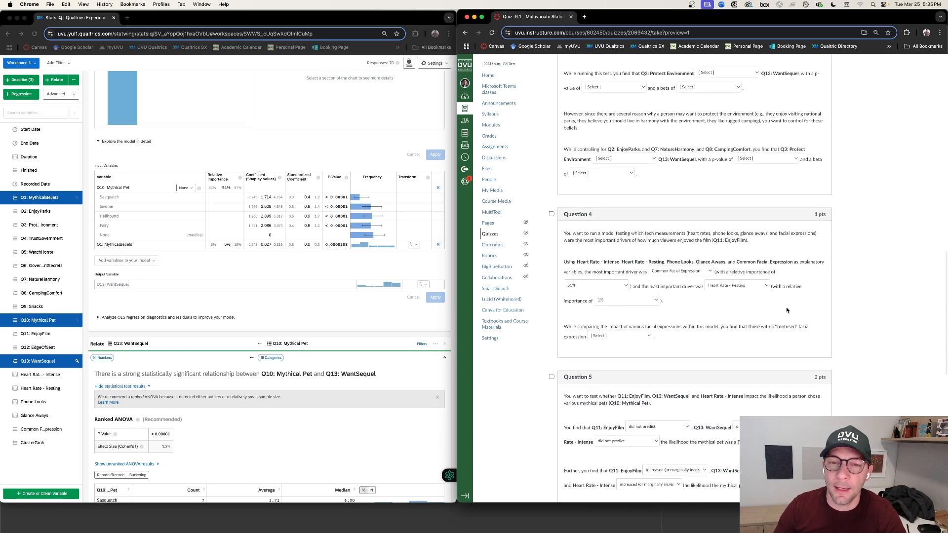